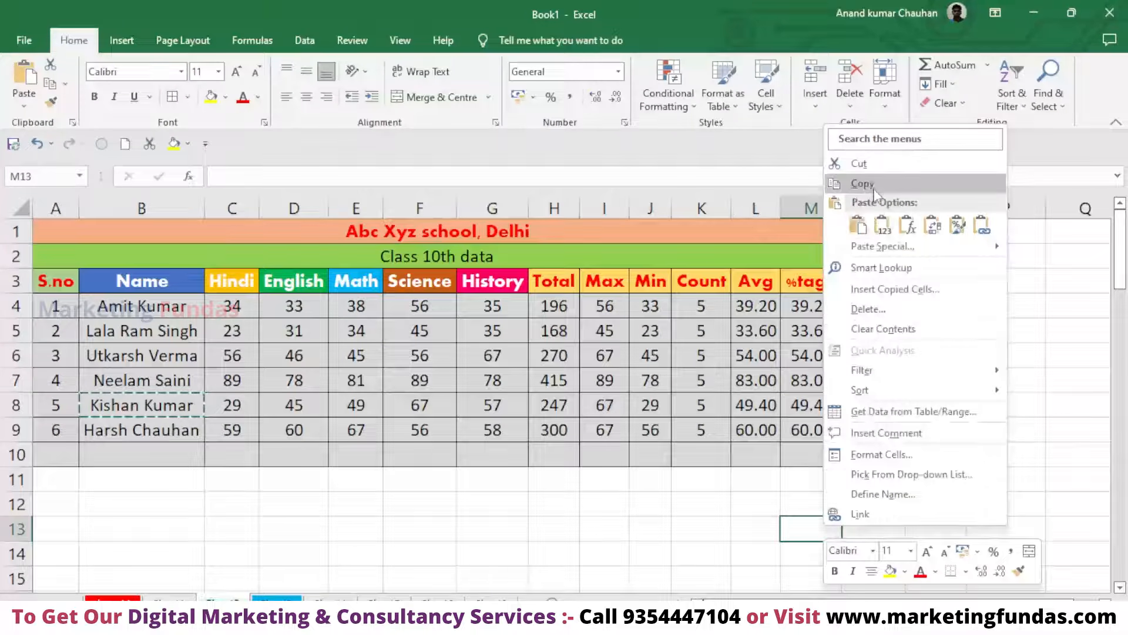
- Paste the copied student name from B8 into cell M13, remove it again and cancel the copy selection
click(858, 224)
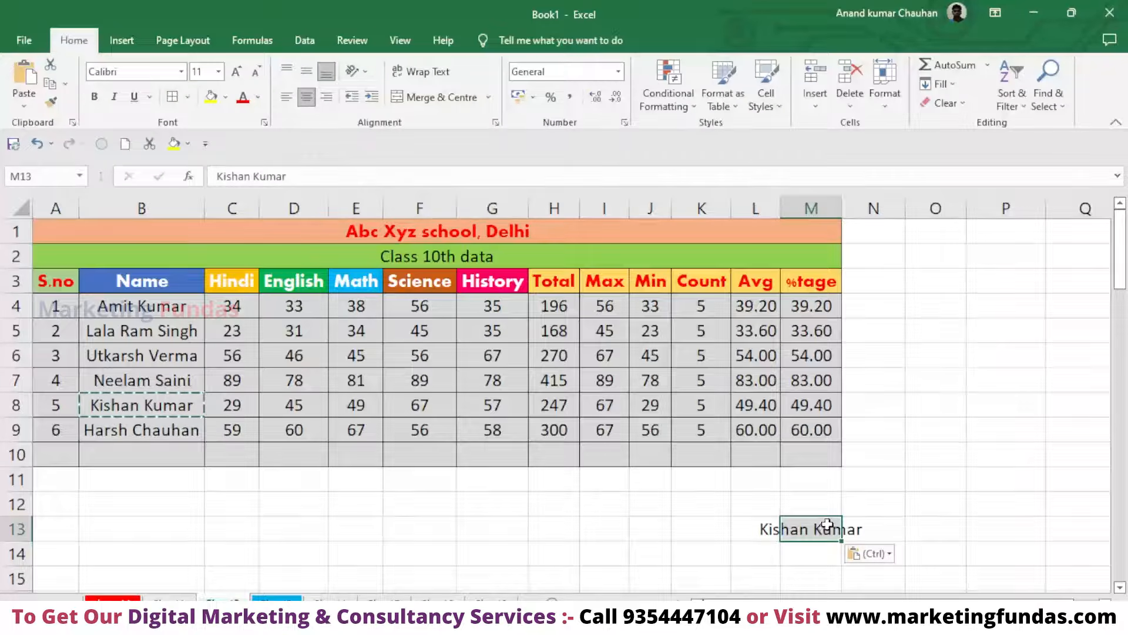
key(Delete)
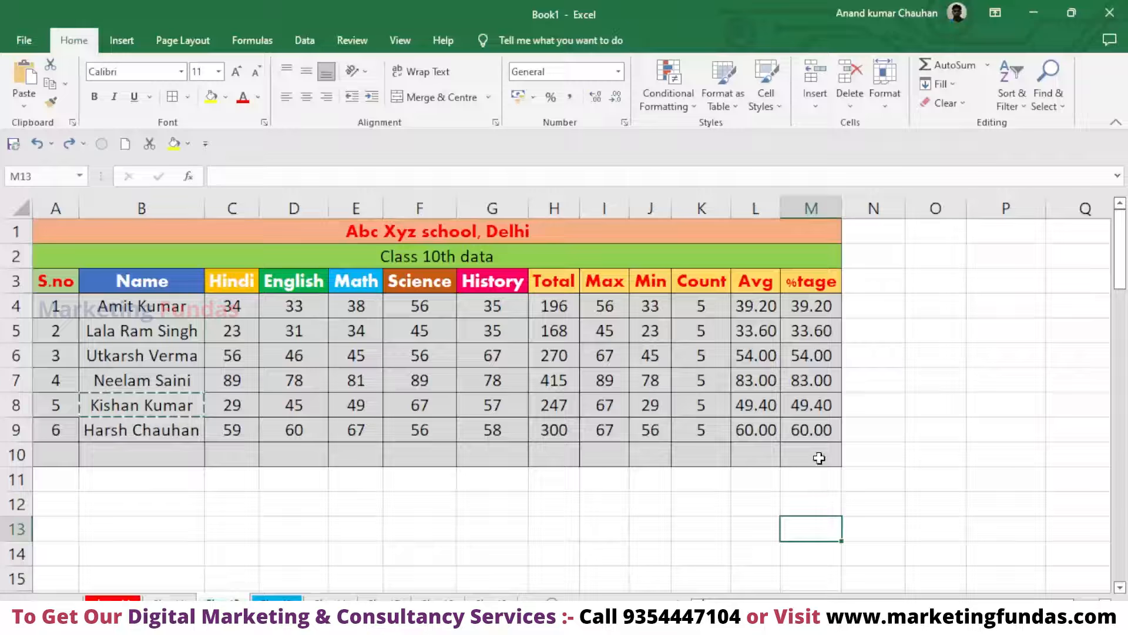
mouse_move(819, 458)
mouse_down()
mouse_move(742, 405)
mouse_move(609, 355)
mouse_move(831, 453)
mouse_up()
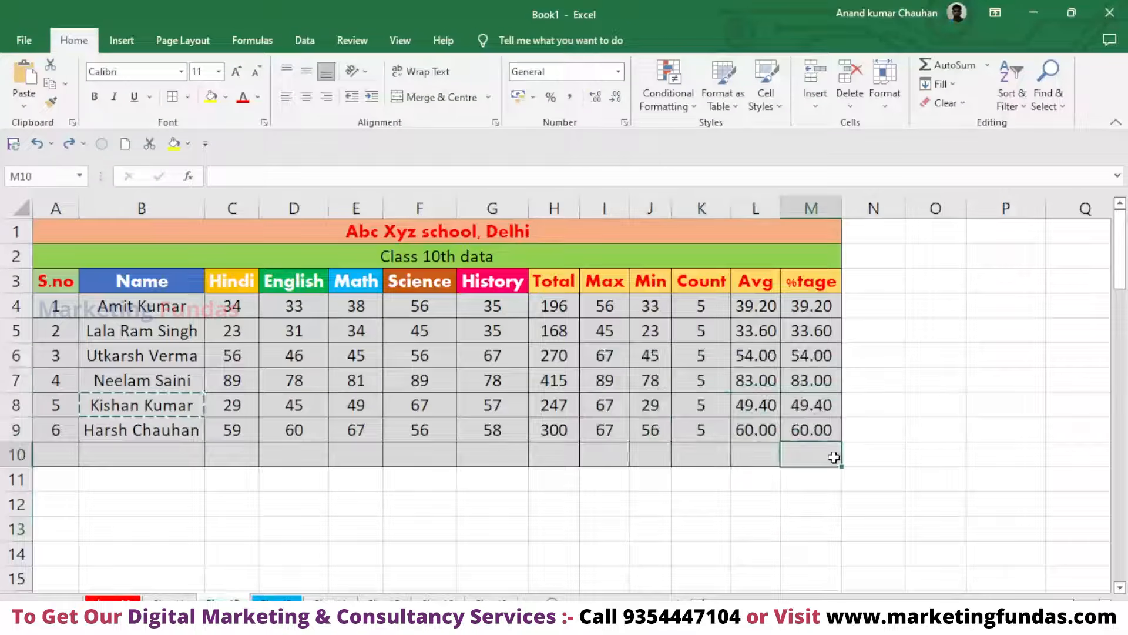
click(985, 506)
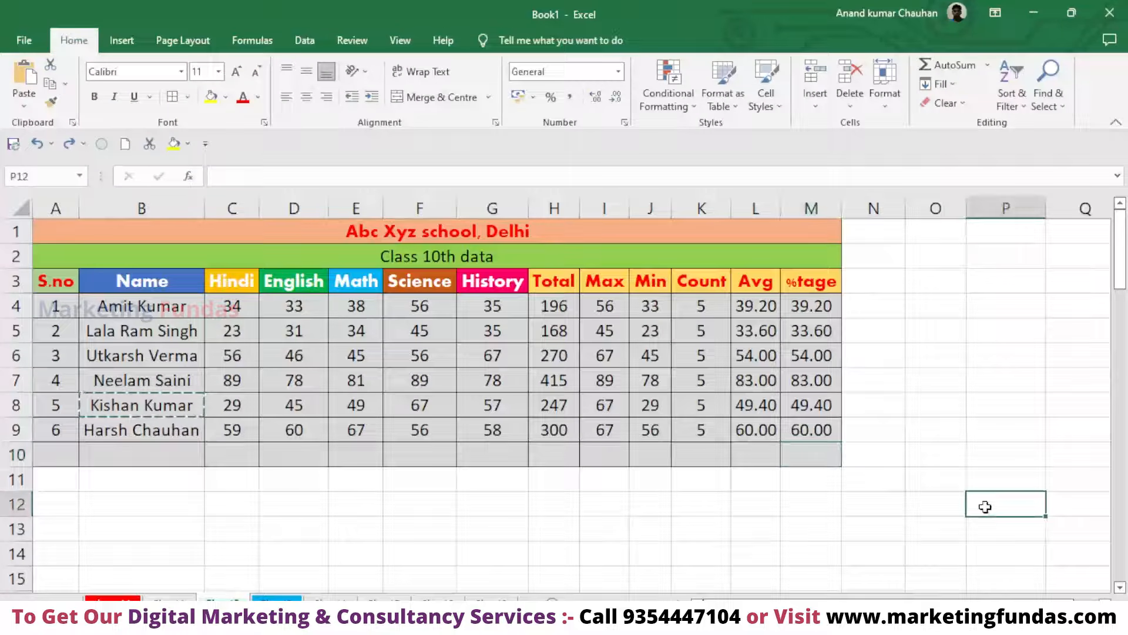
key(Escape)
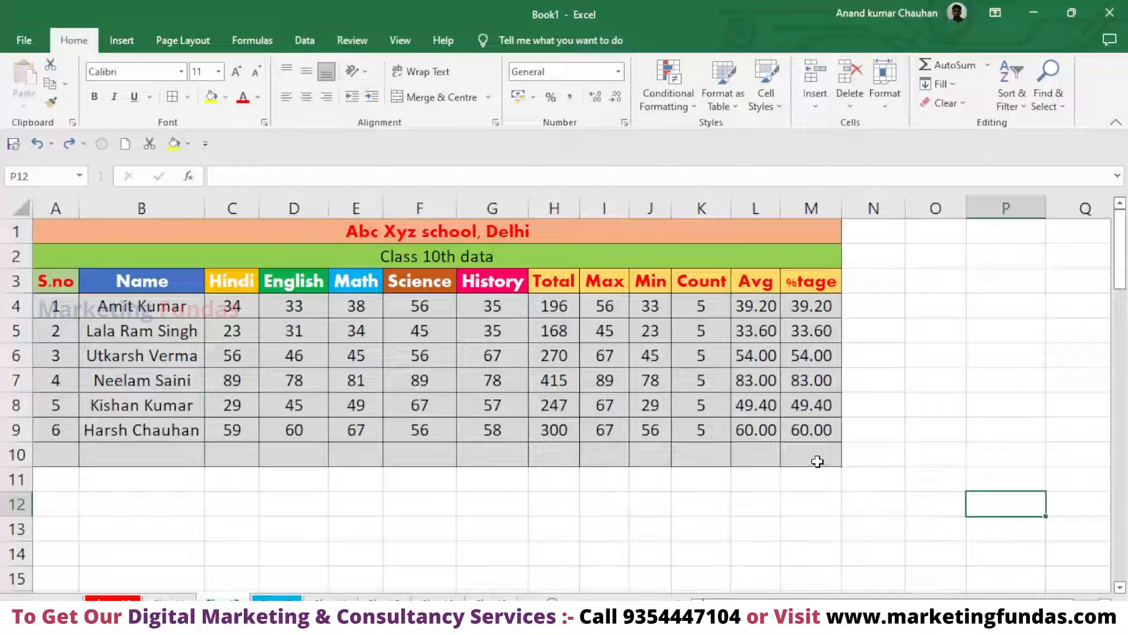
- Copy the whole class table in A1:M10, including its title rows, and bring up the available paste options
drag(819, 458, 169, 239)
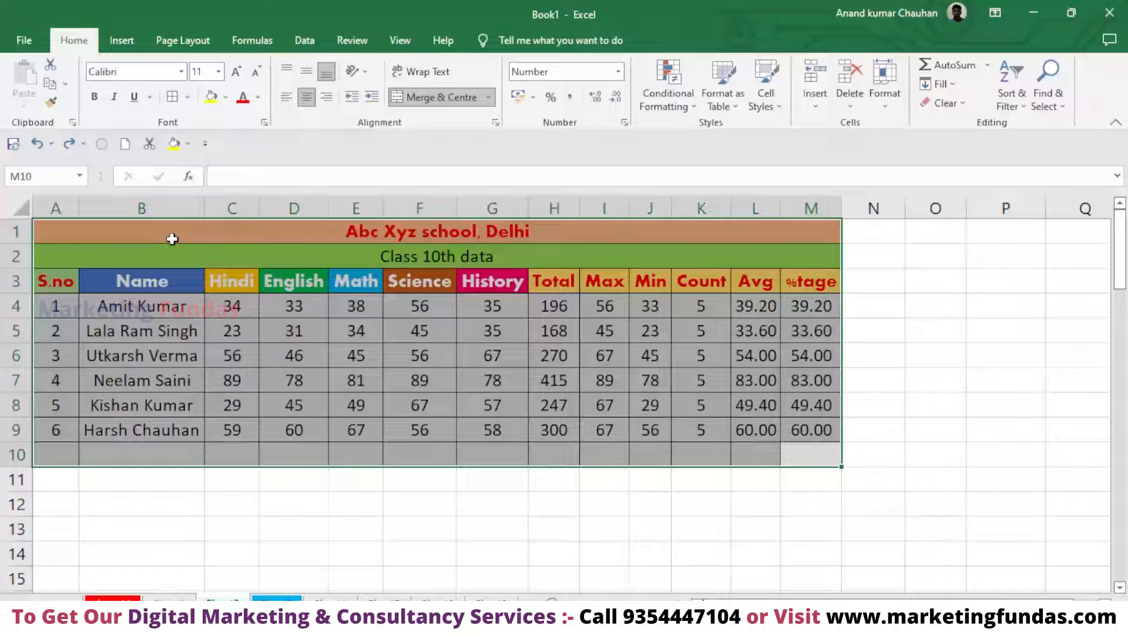
right_click(175, 234)
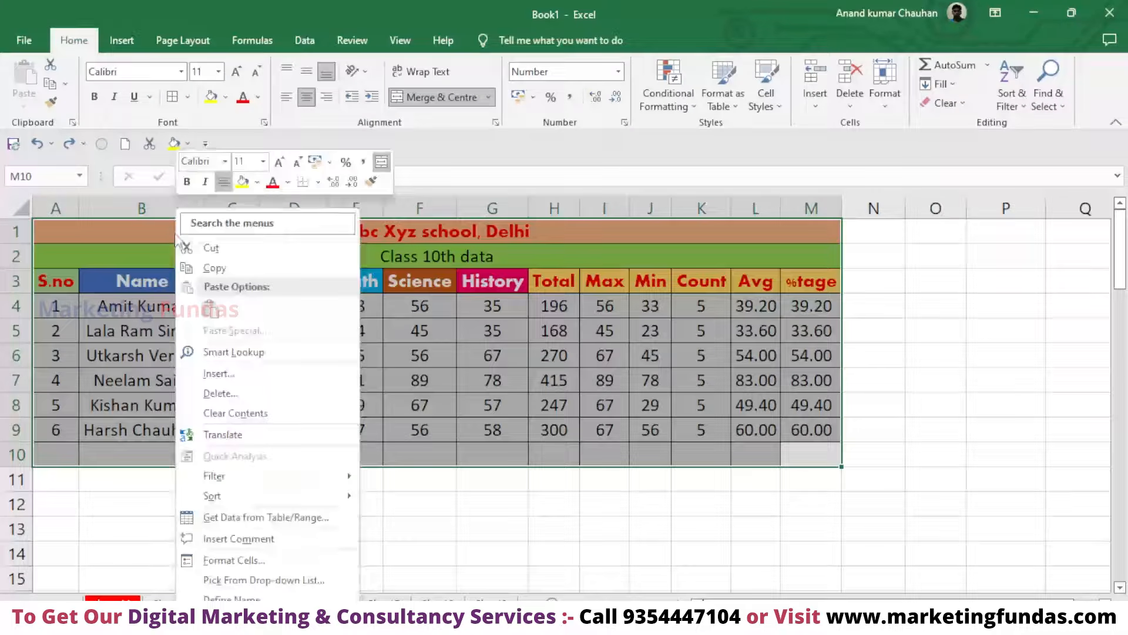
click(218, 273)
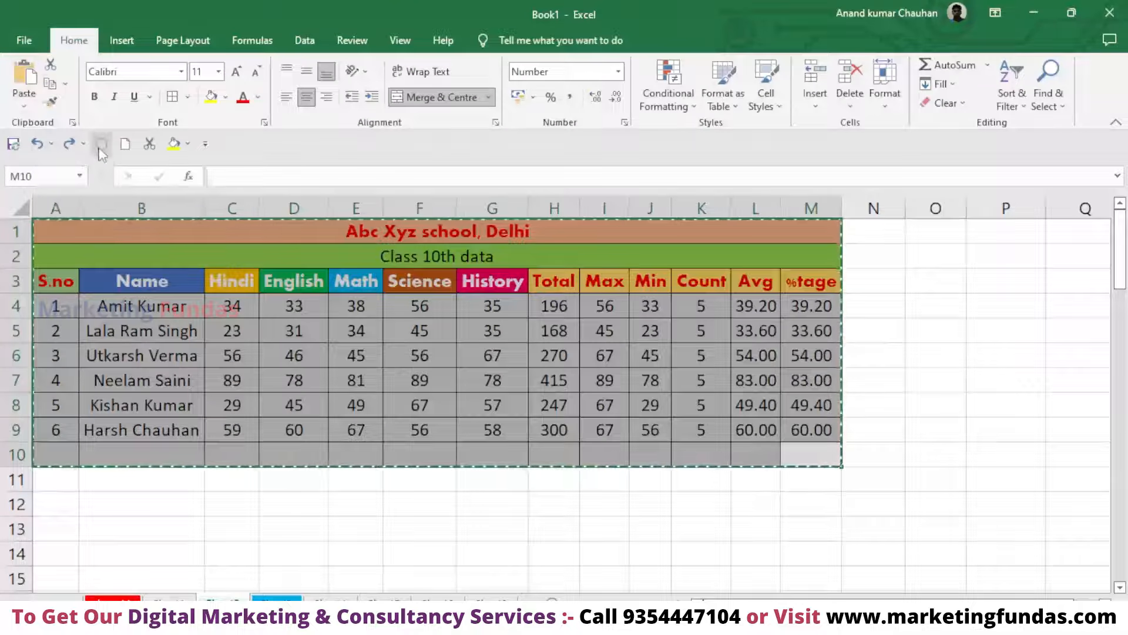
click(29, 111)
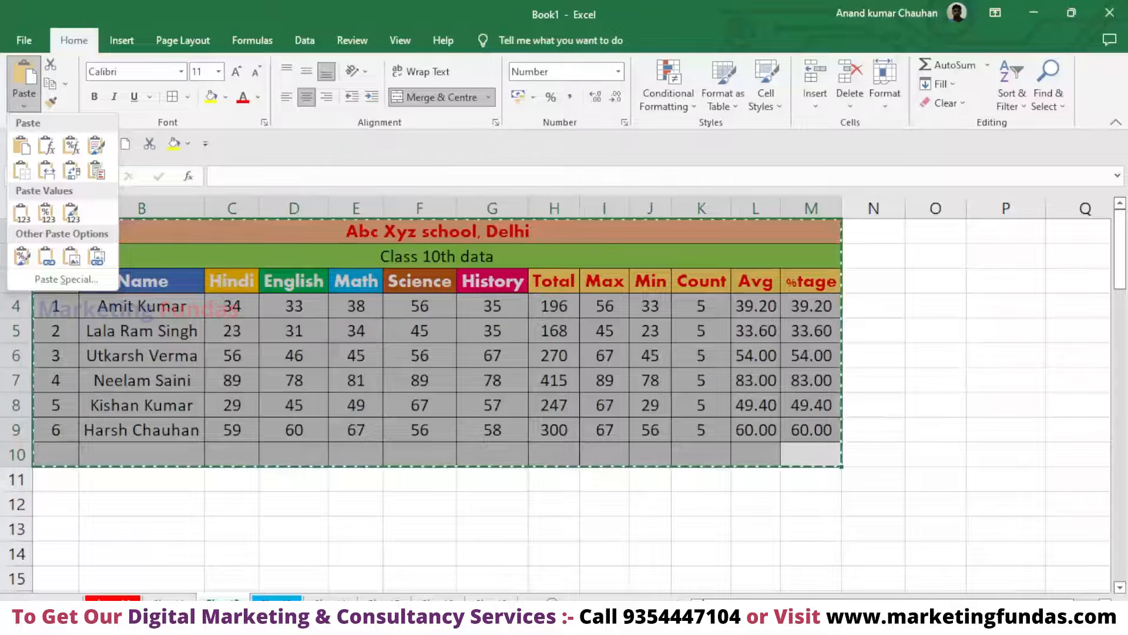
- Paste the copied table at cell O1 with the standard Paste option, then end the copy selection
scroll(555, 394, down, 4)
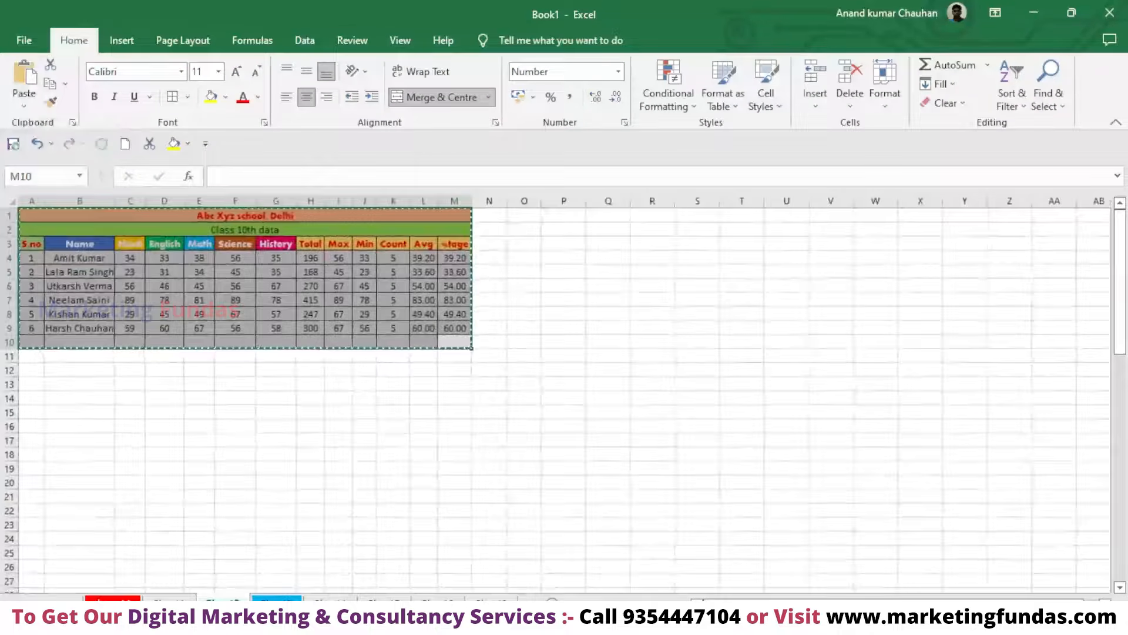
click(516, 222)
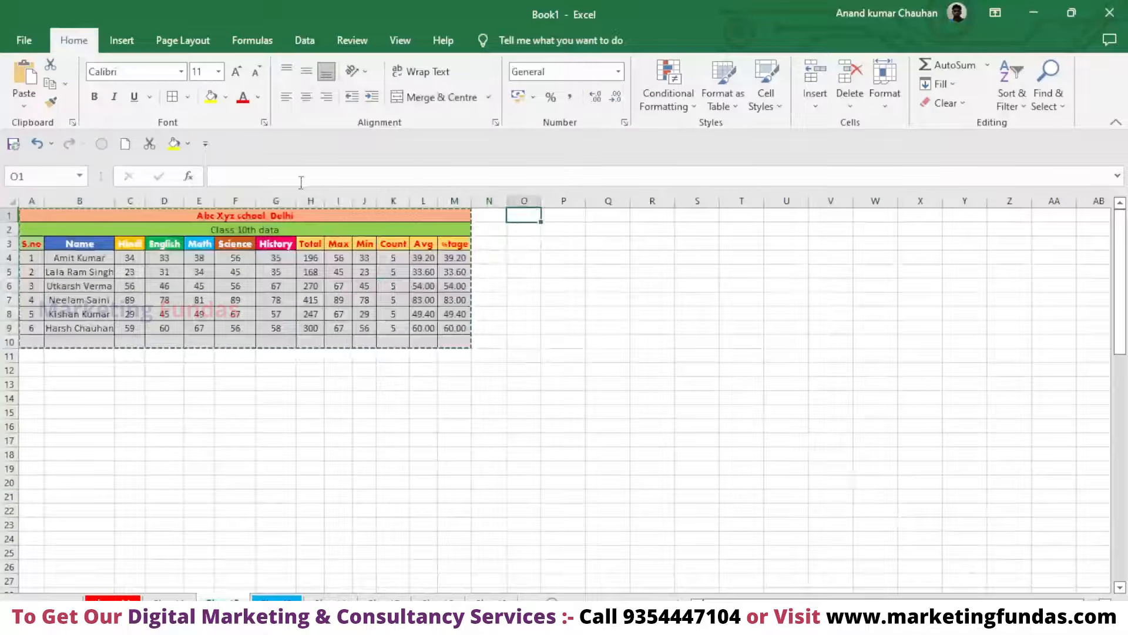
click(24, 105)
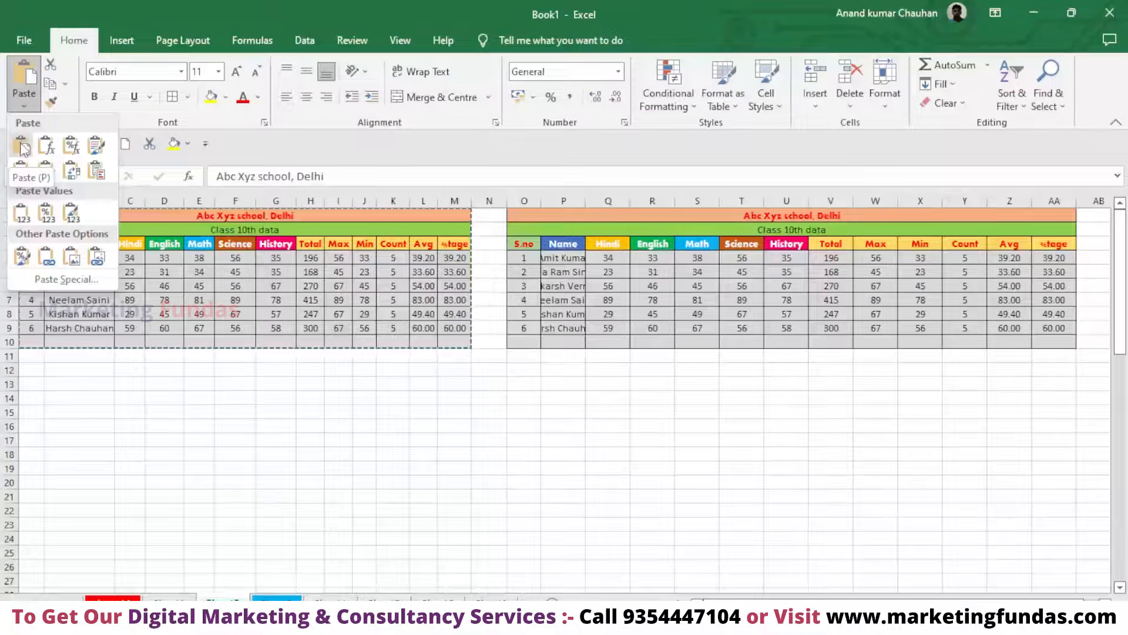
click(22, 148)
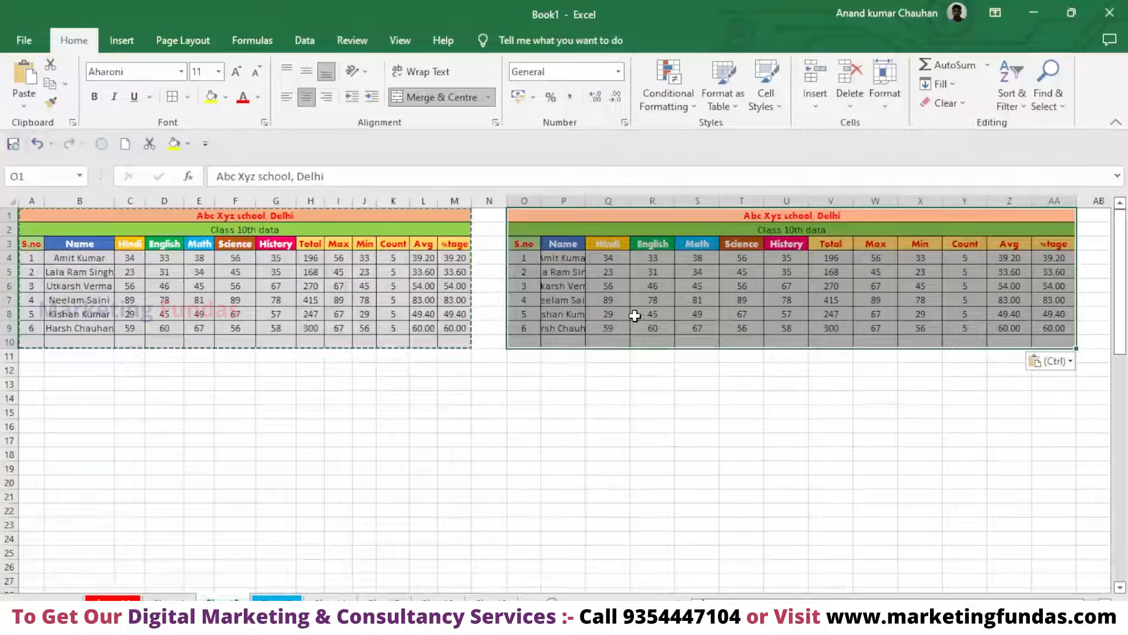
key(Escape)
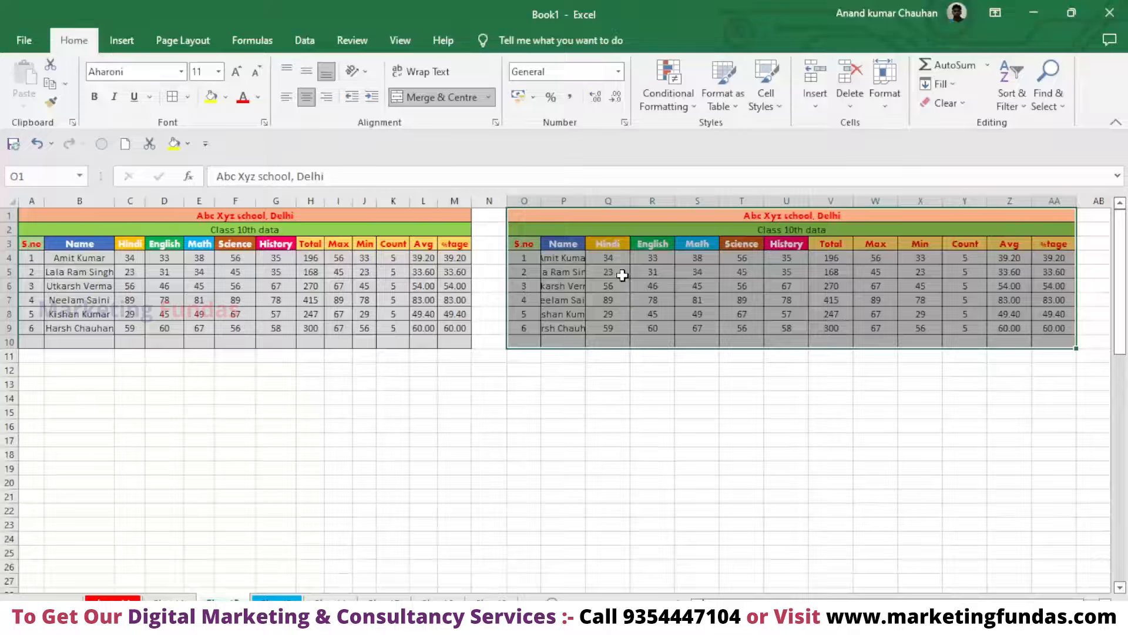
click(645, 385)
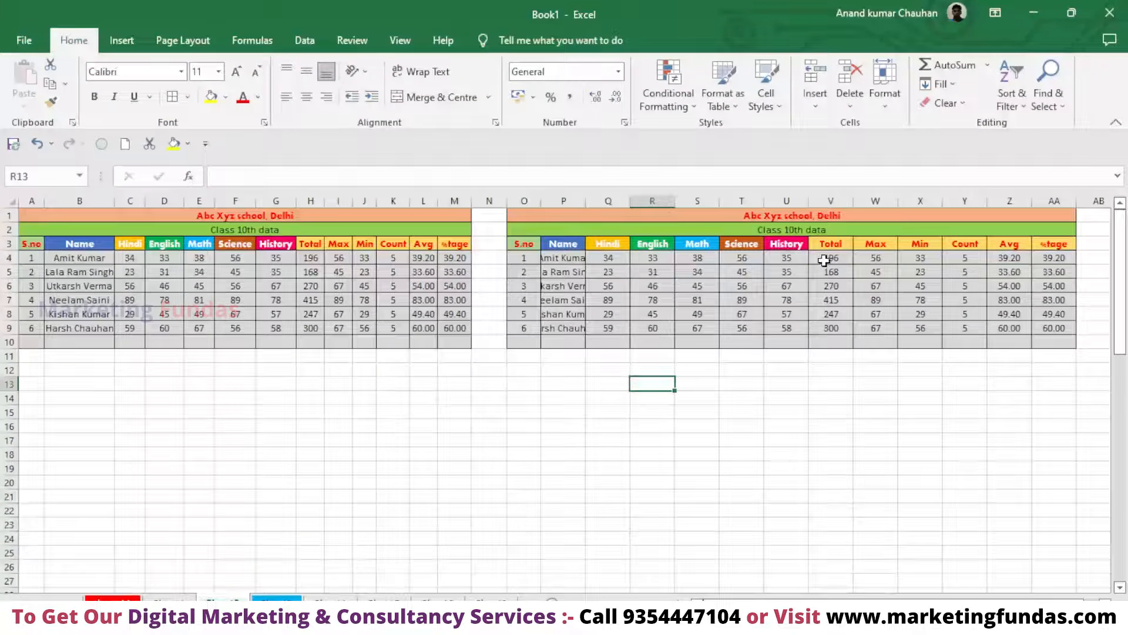
- Check the Total formula in V4 of the pasted table, then undo the paste
double_click(823, 260)
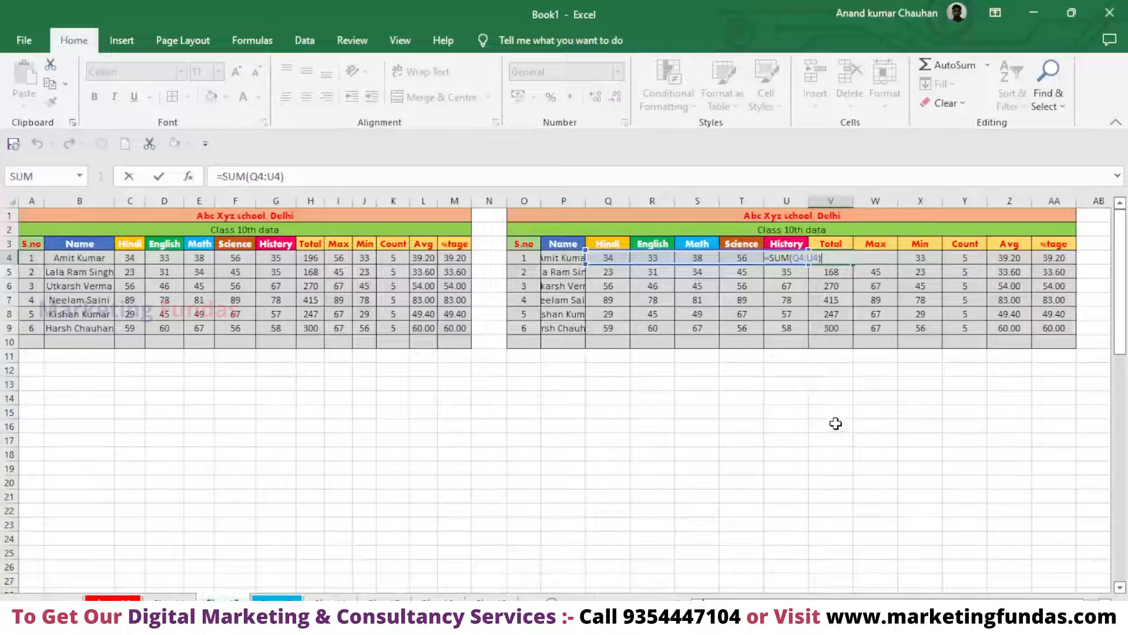
key(ctrl+Return)
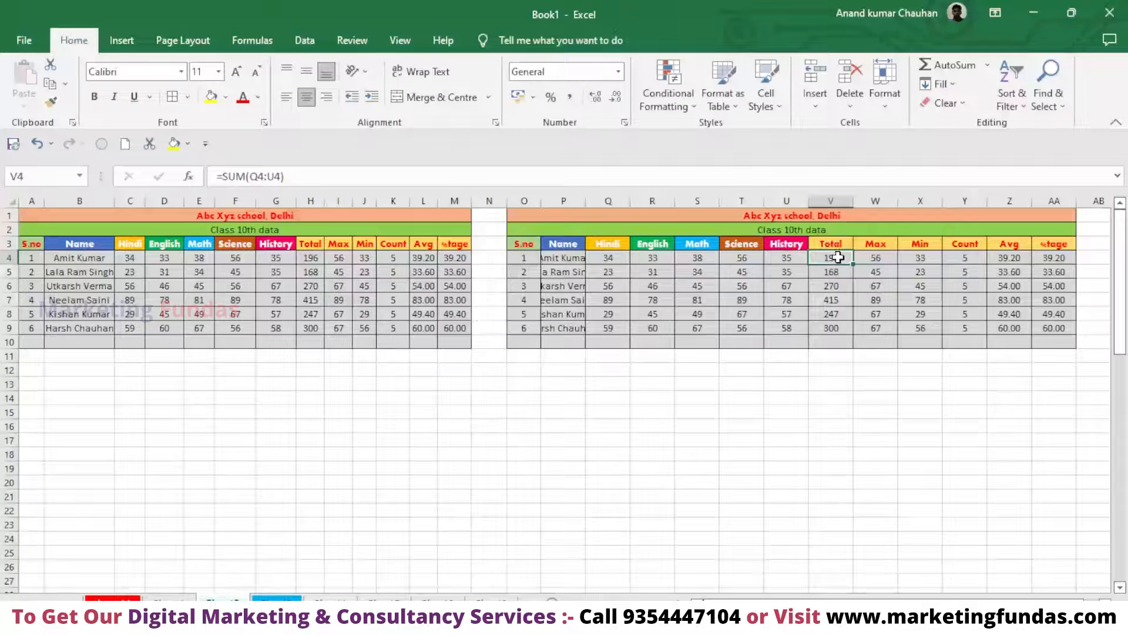
key(ctrl+z)
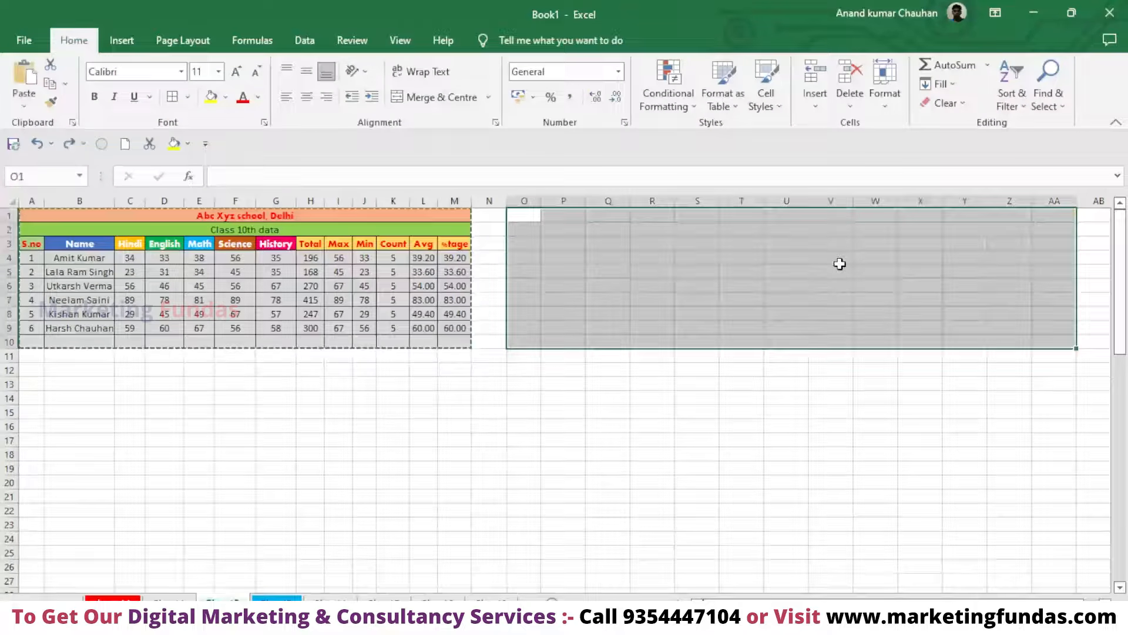
- Paste the copied table at cell O1 using the Formulas paste option
click(515, 215)
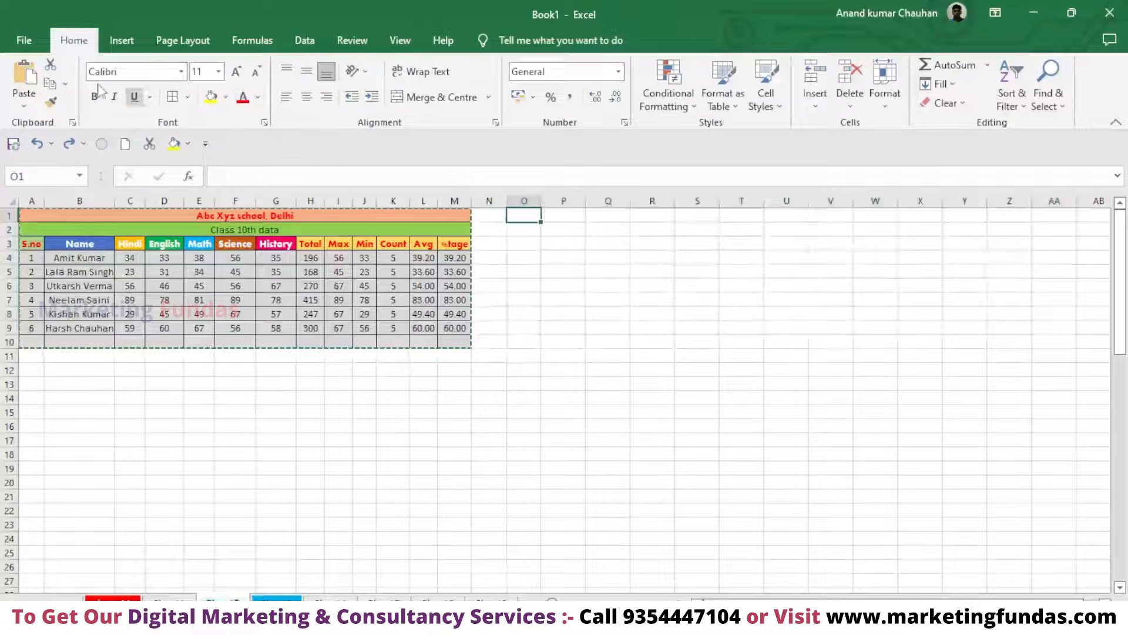
click(24, 106)
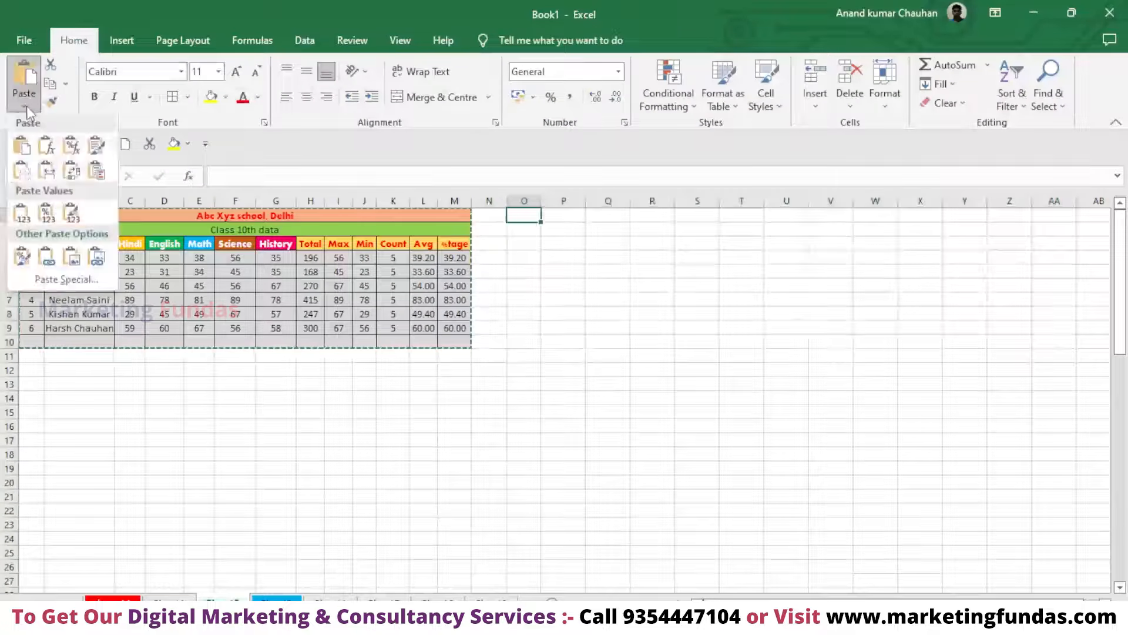
click(47, 148)
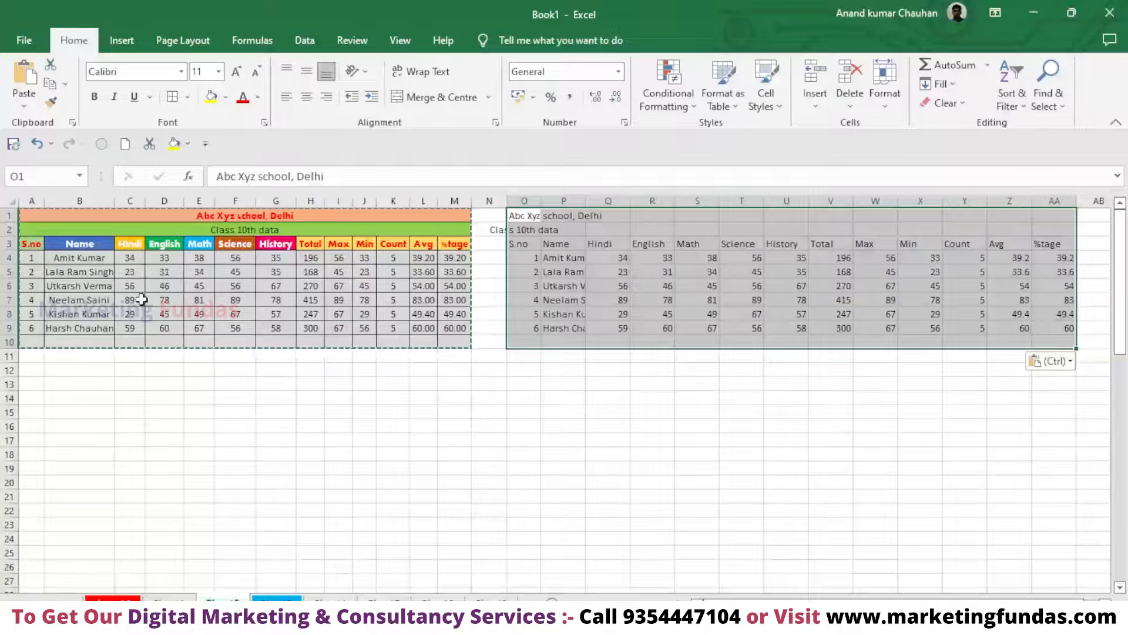
- Inspect the Total formulas in cells V4 and V8 of the table pasted at O1
click(813, 283)
double_click(837, 262)
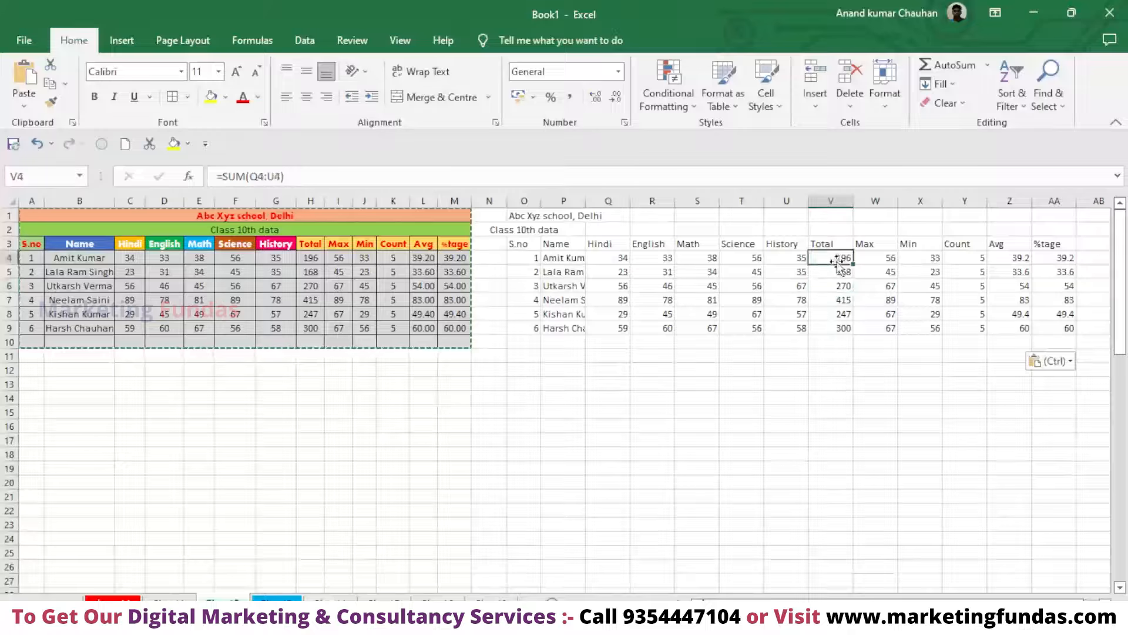
double_click(837, 259)
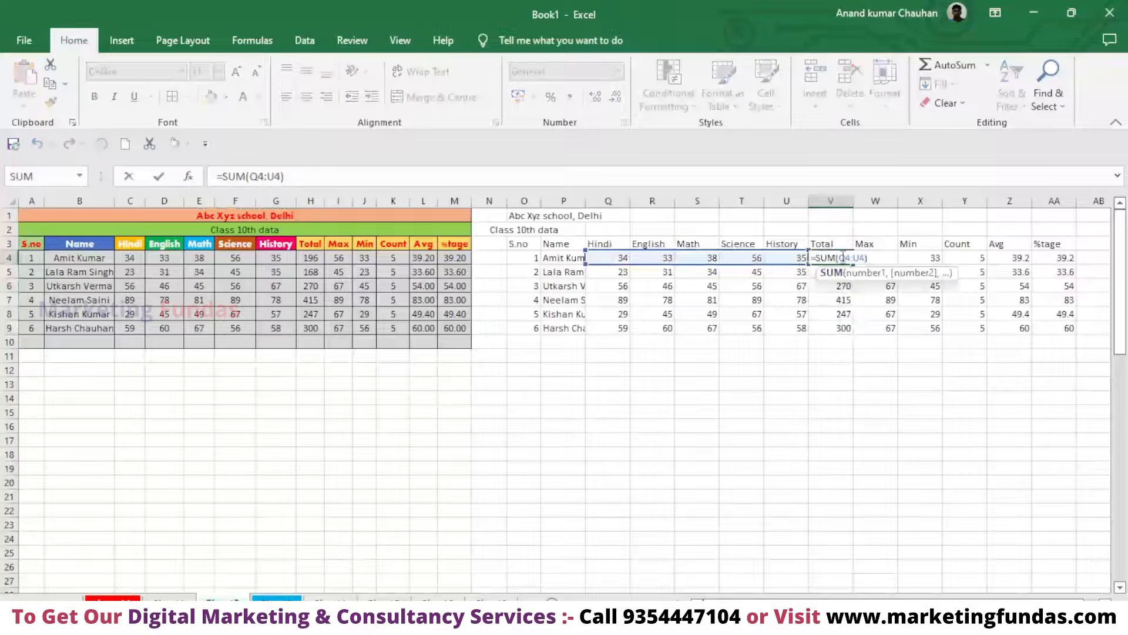
key(Escape)
click(845, 315)
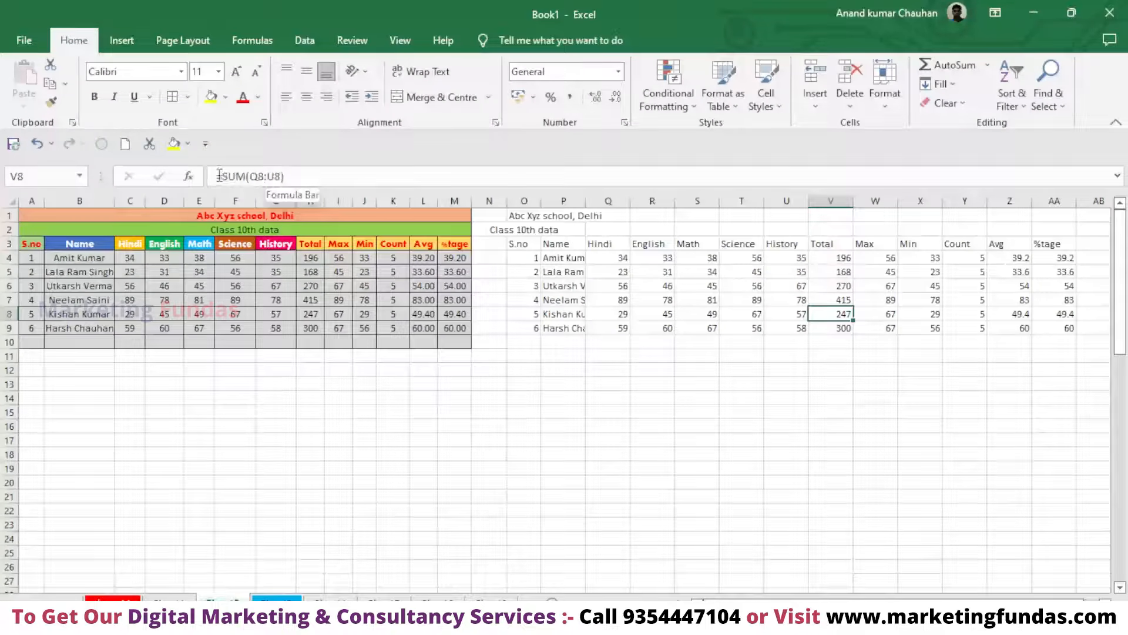
drag(219, 176, 290, 177)
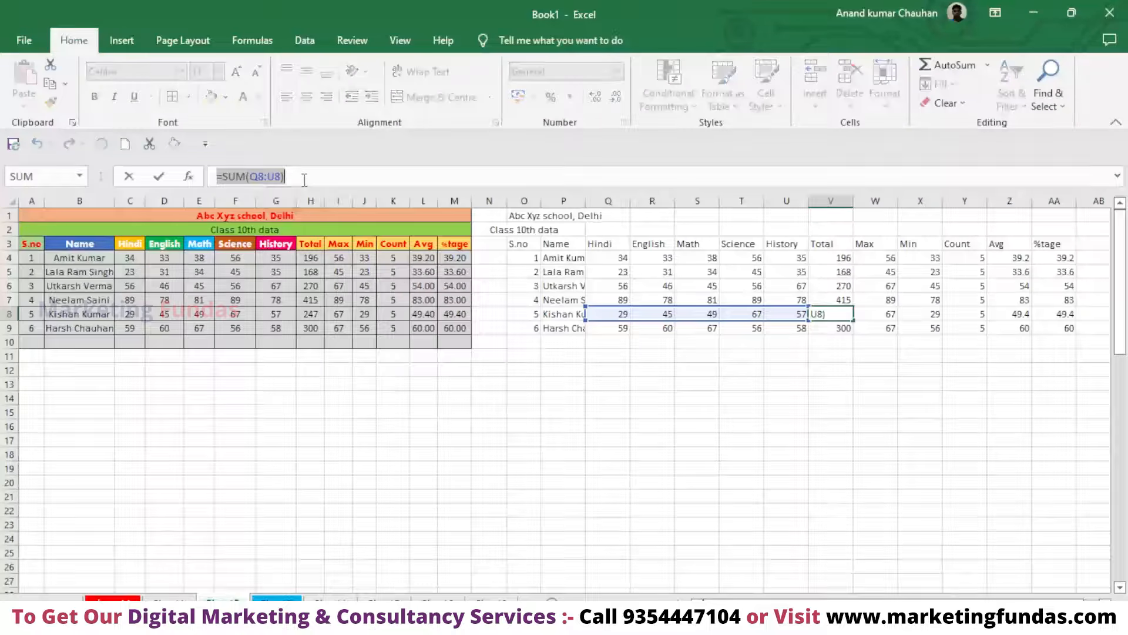
click(316, 176)
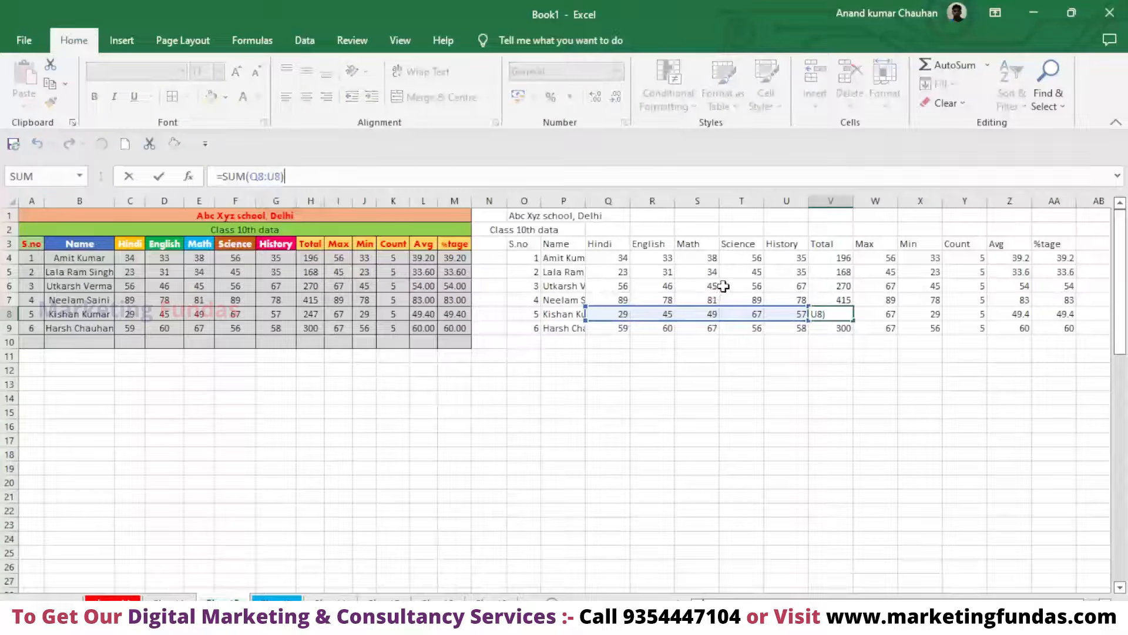
- Inspect the Avg formula in cell Z4 and leave the cell without keeping any edit
click(1015, 259)
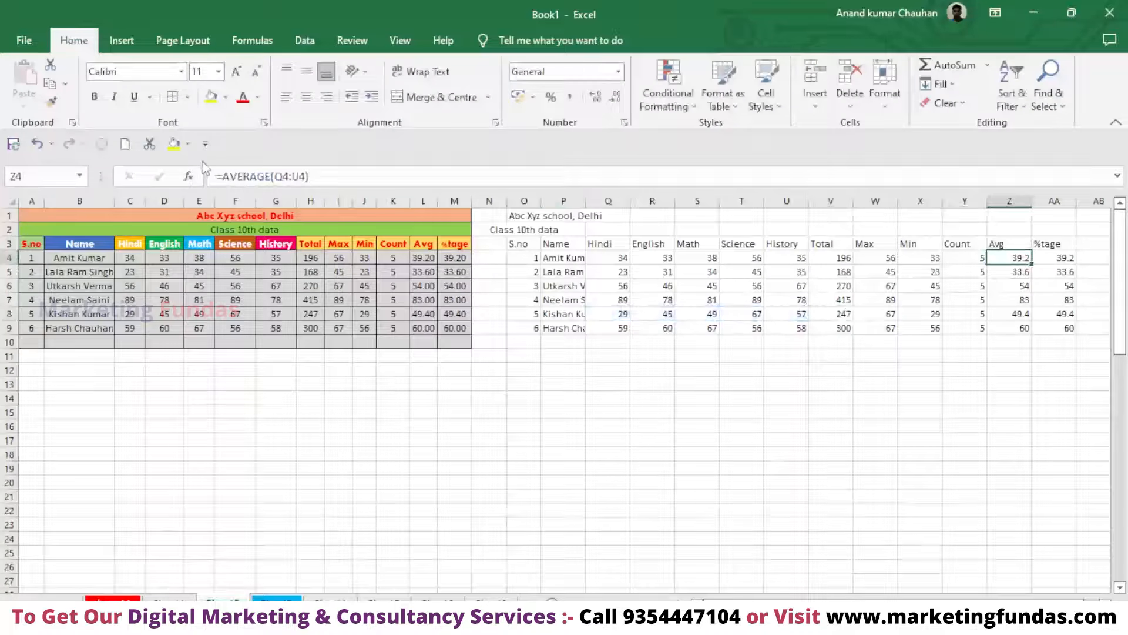
drag(222, 177, 293, 177)
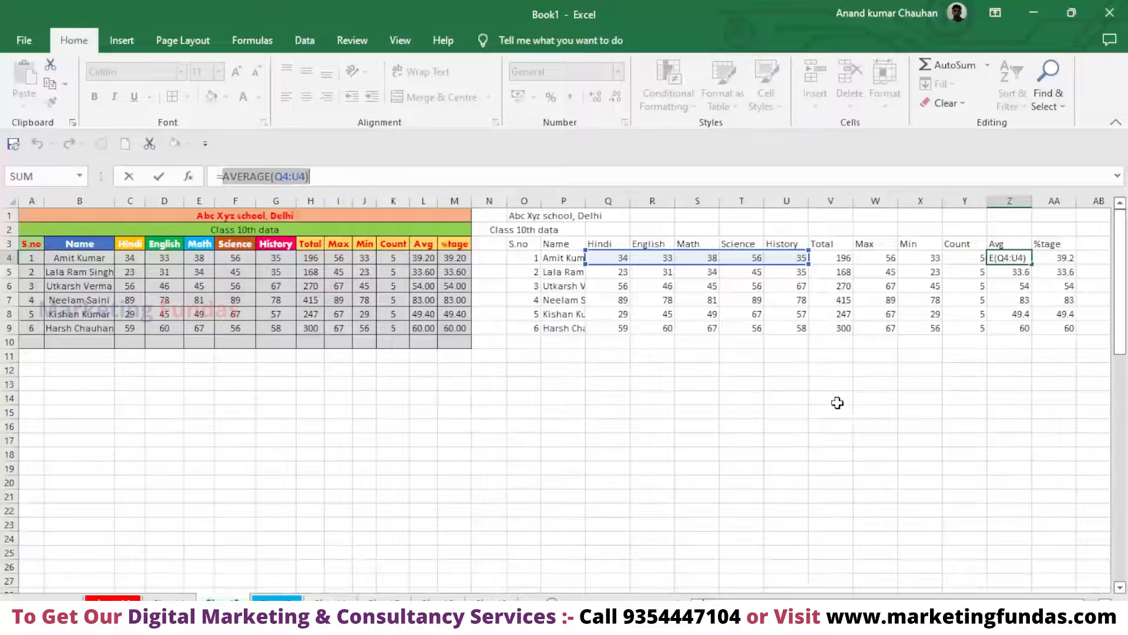
click(767, 398)
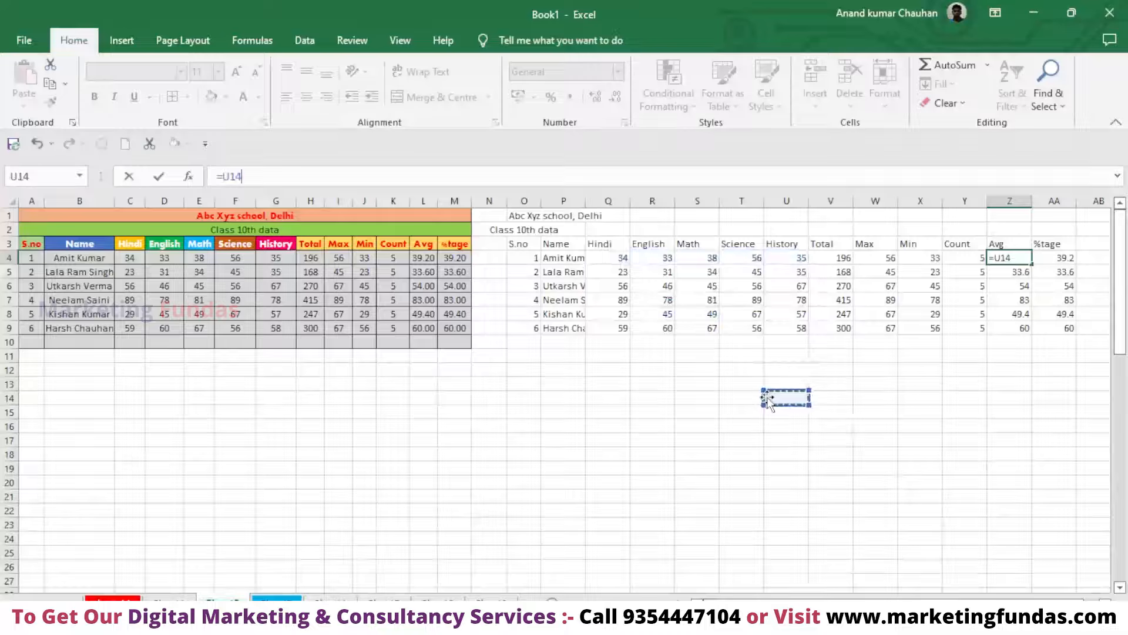
key(ctrl+z)
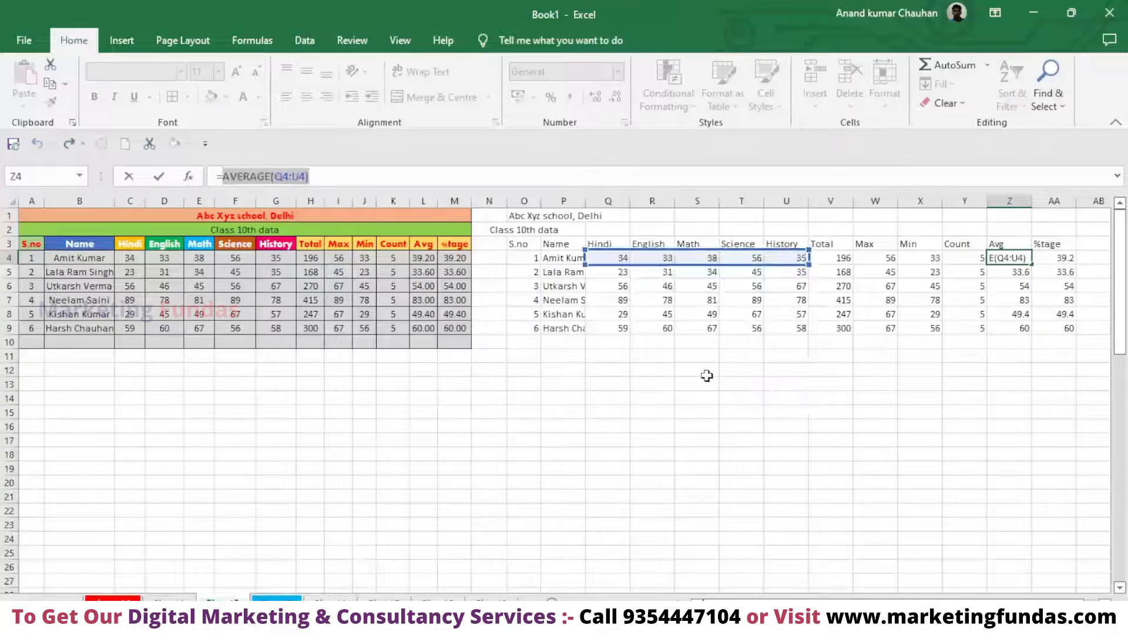
key(Escape)
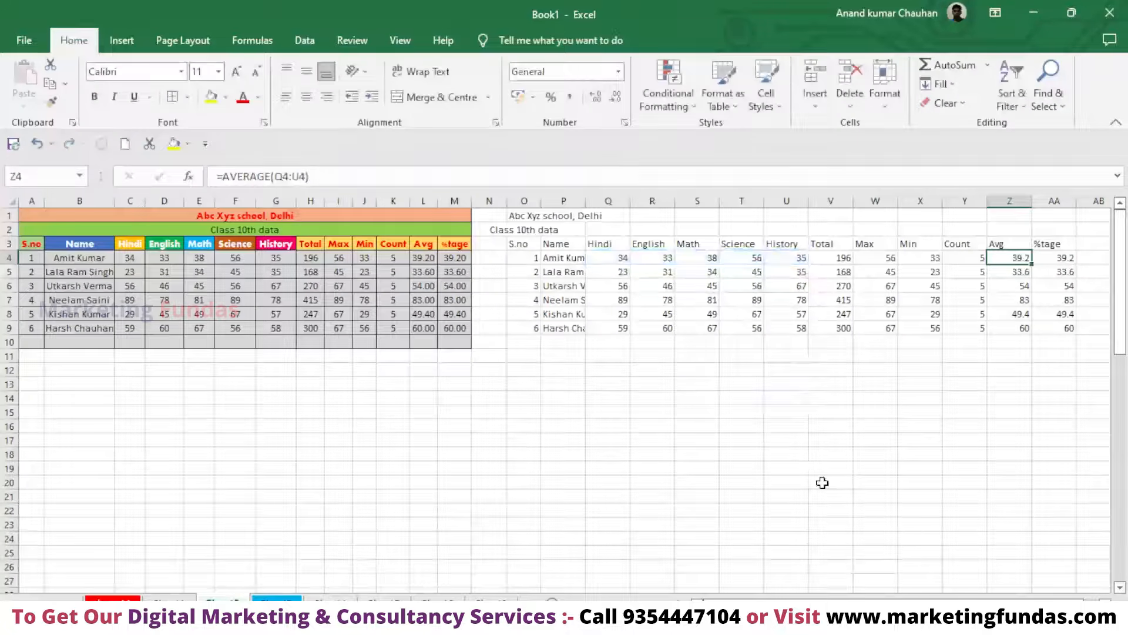
- Examine the Total formula in V4 and its referenced cells at a larger scale, then leave the cell unedited
scroll(564, 393, up, 3)
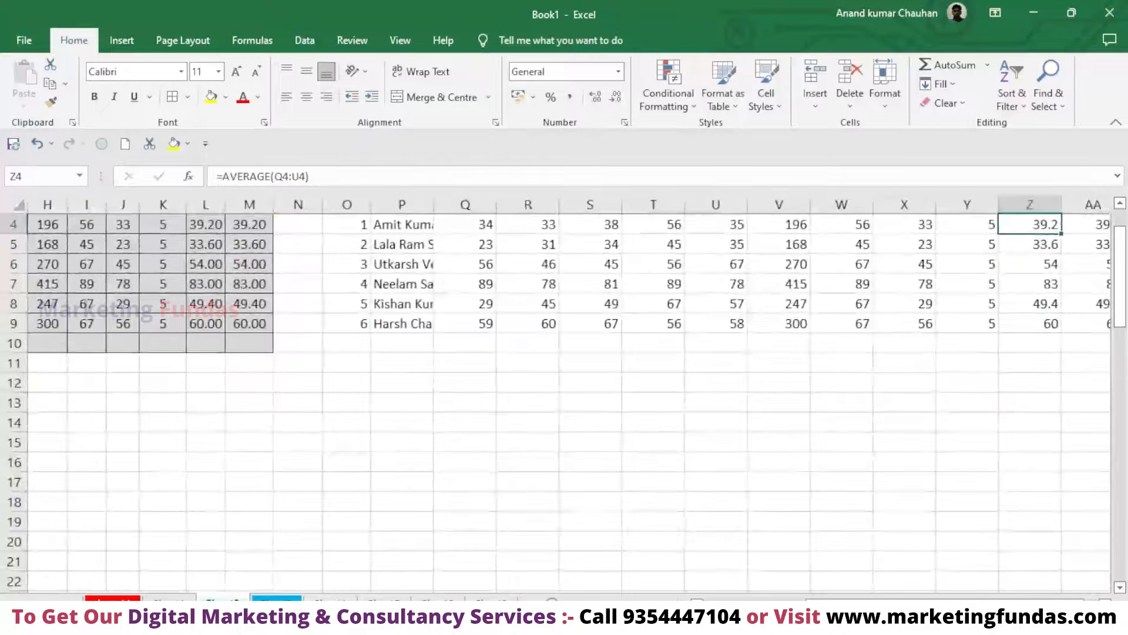
scroll(753, 335, up, 2)
scroll(752, 335, up, 2)
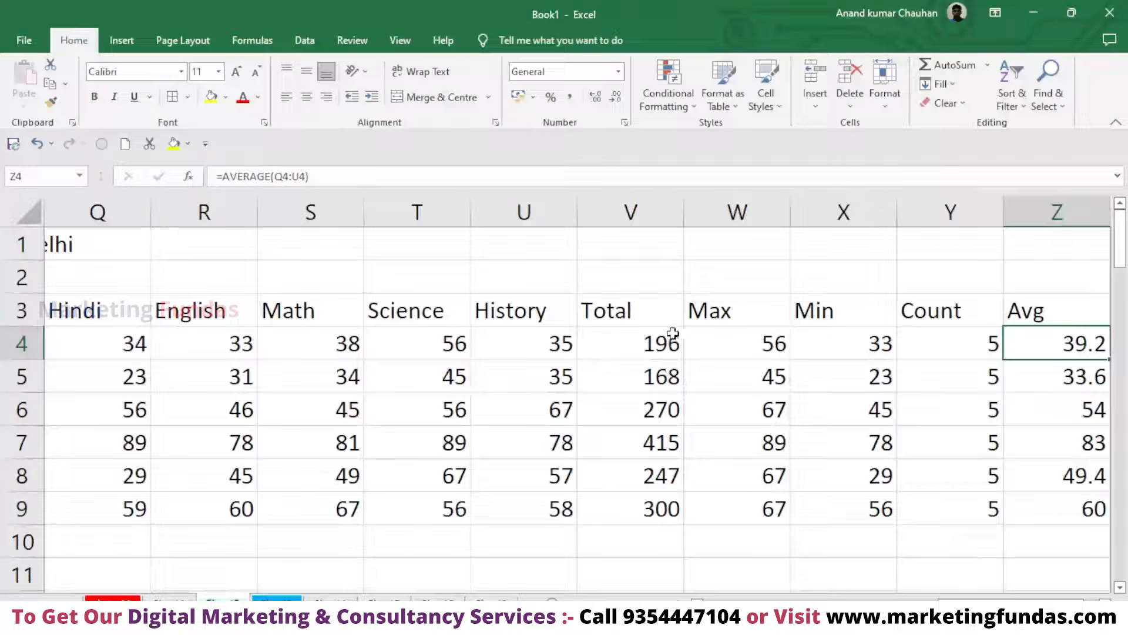
click(655, 344)
double_click(655, 344)
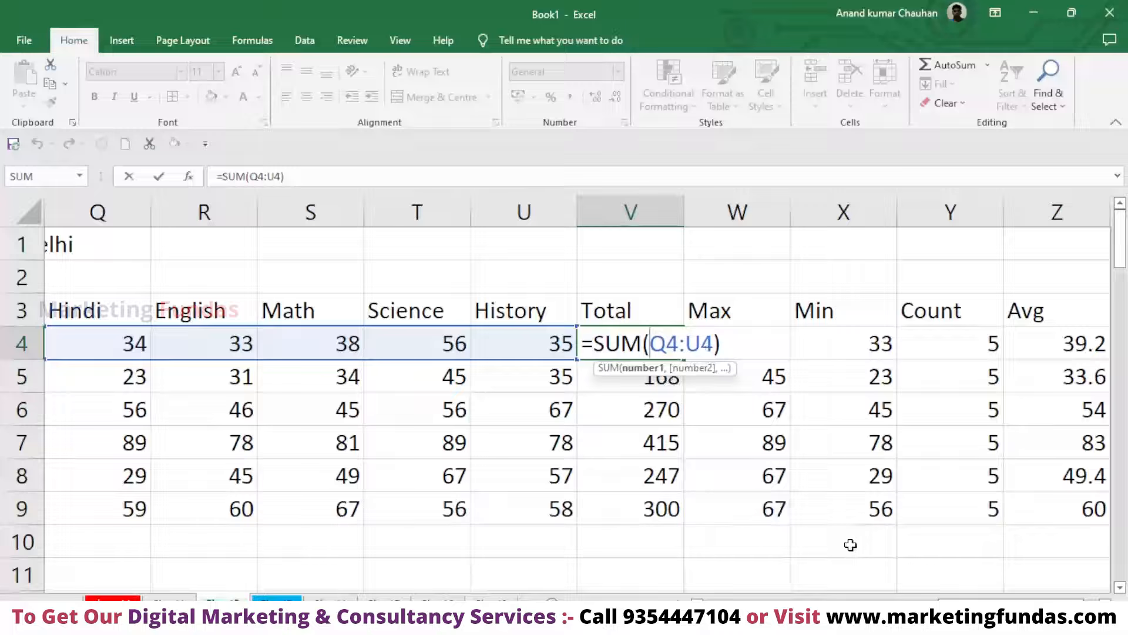
key(Escape)
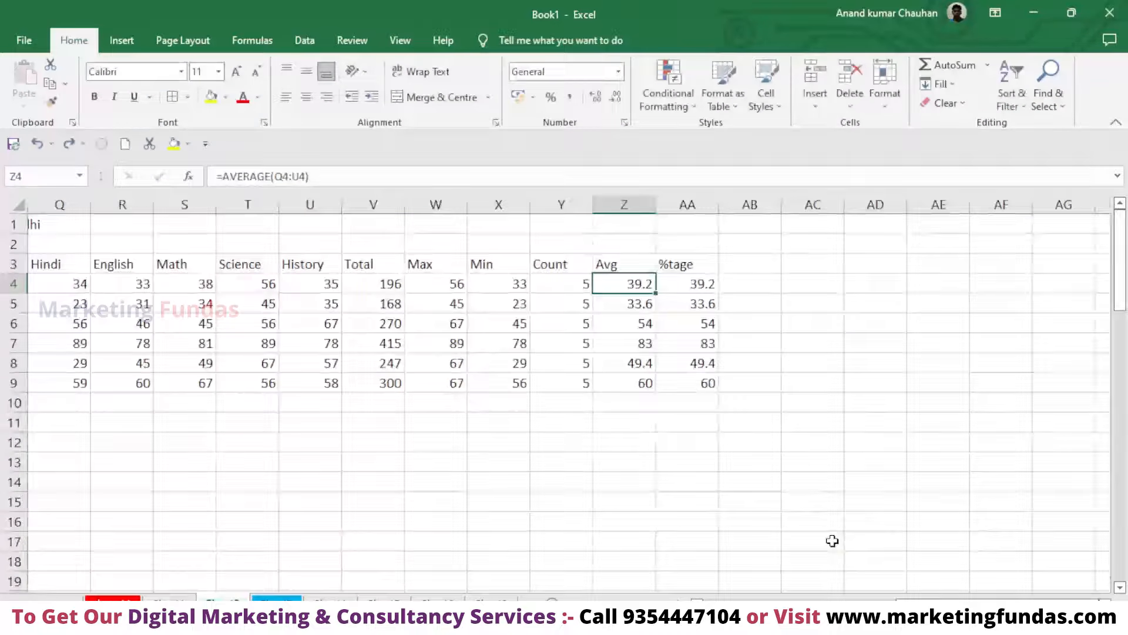
- Undo the formulas-only paste and paste the copied table at O1 with the Formulas & Number Formatting option
ctrl+scroll(832, 540, down, 2)
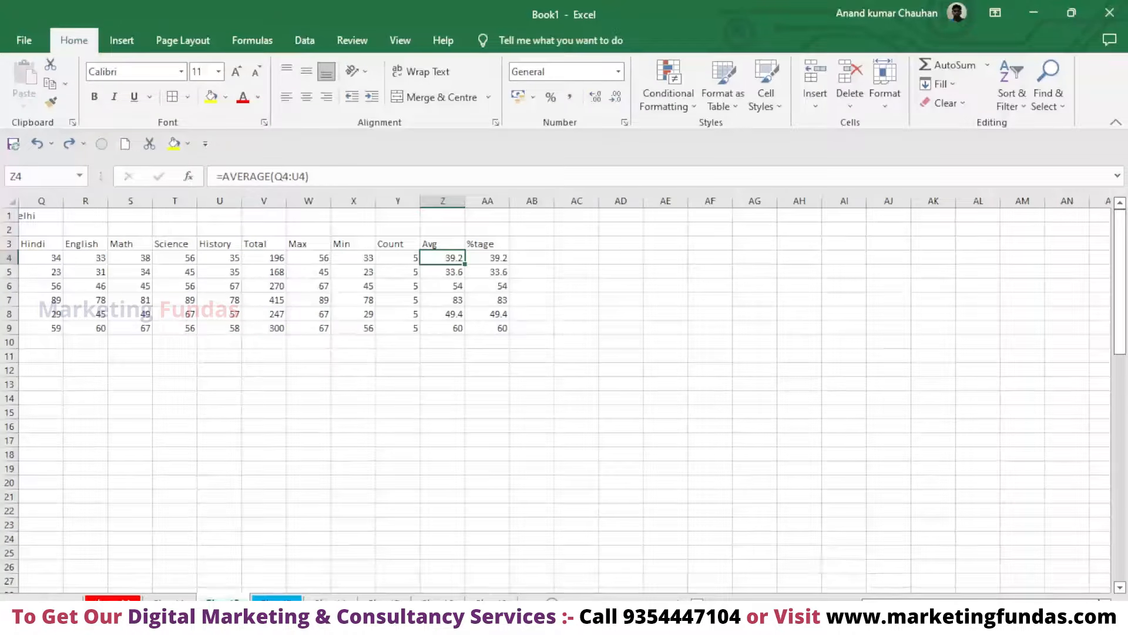
drag(993, 598, 819, 598)
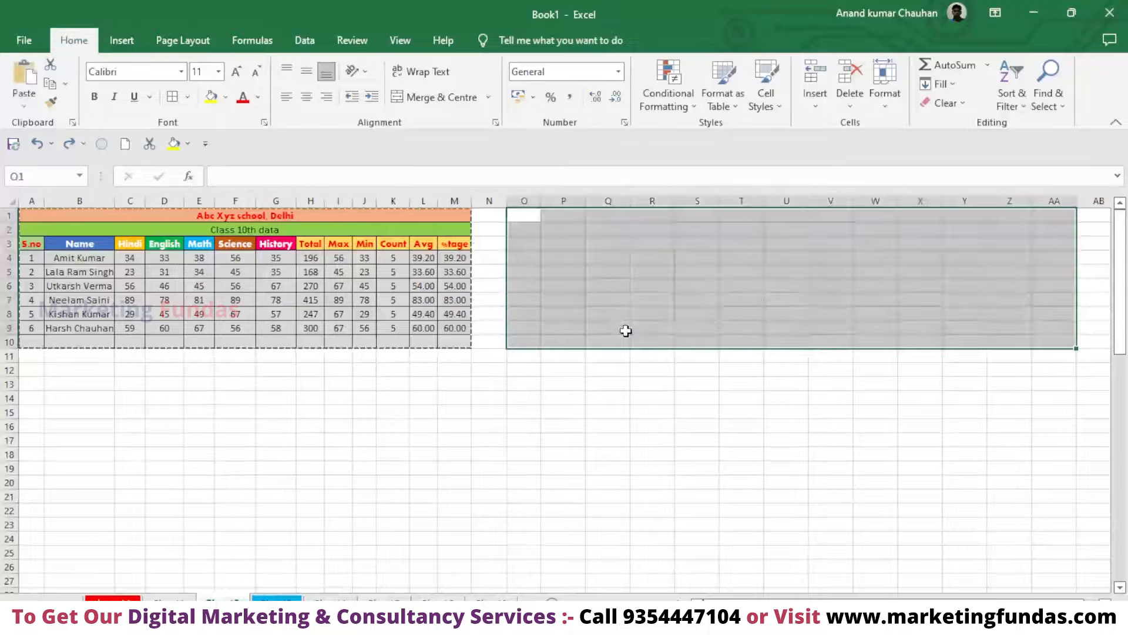
click(28, 112)
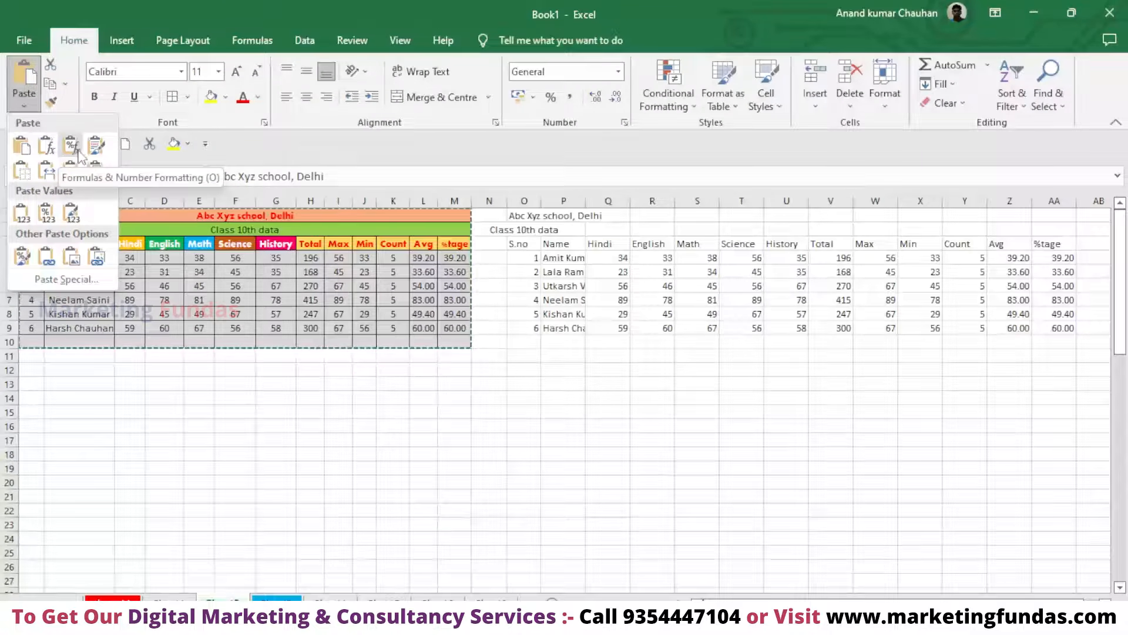
click(78, 152)
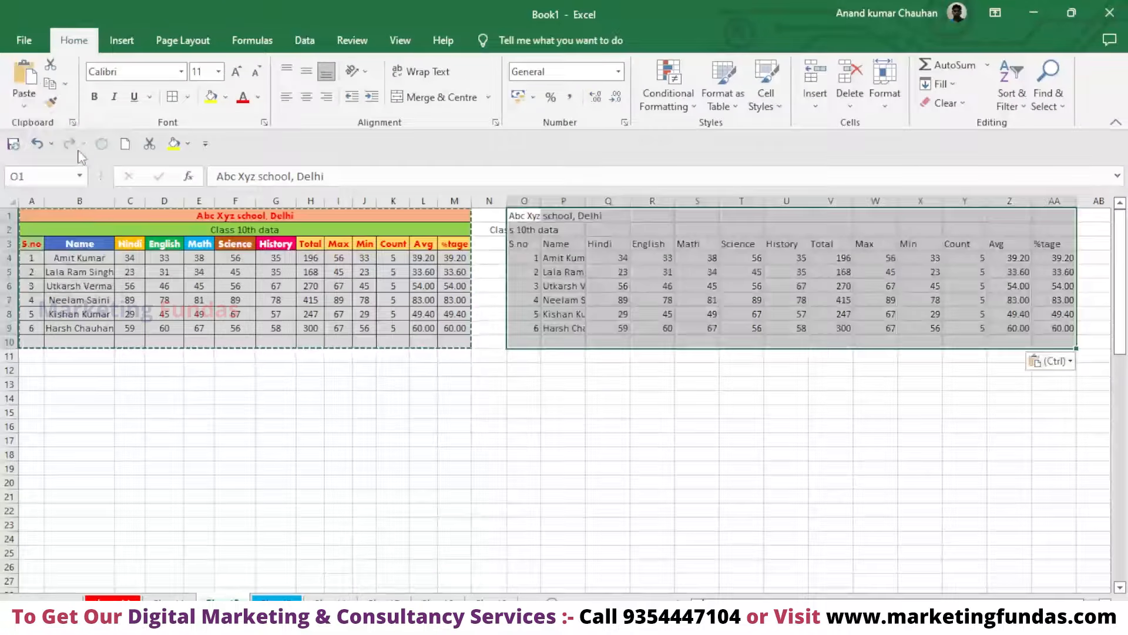
- Inspect the Max formula in W9 and the number format of the Avg column in the pasted table
click(886, 327)
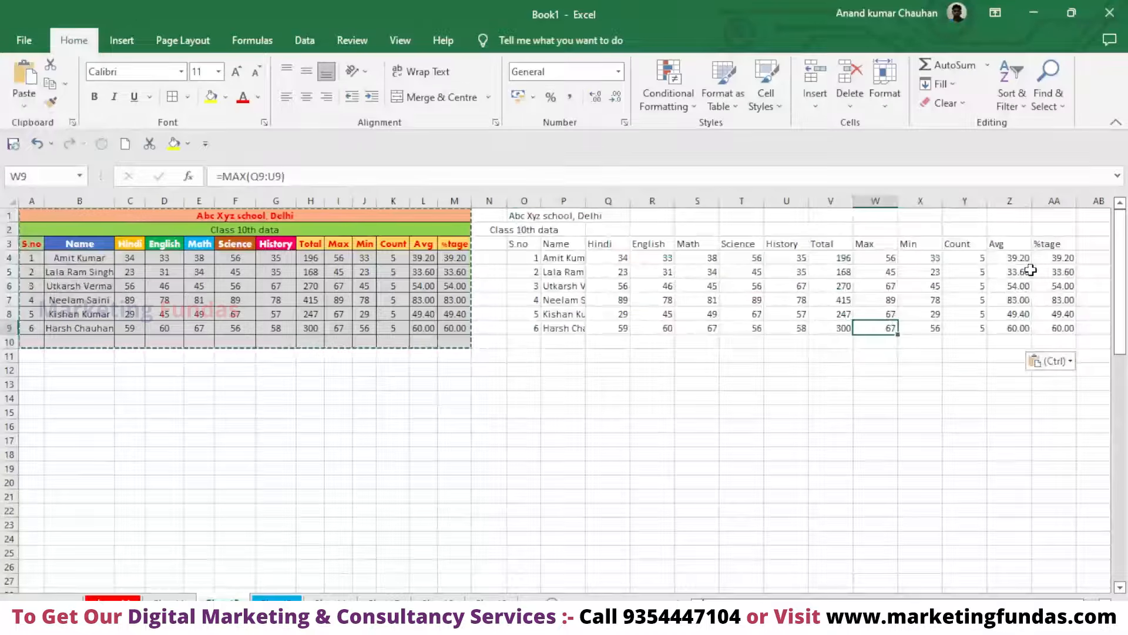
drag(1021, 257, 1024, 339)
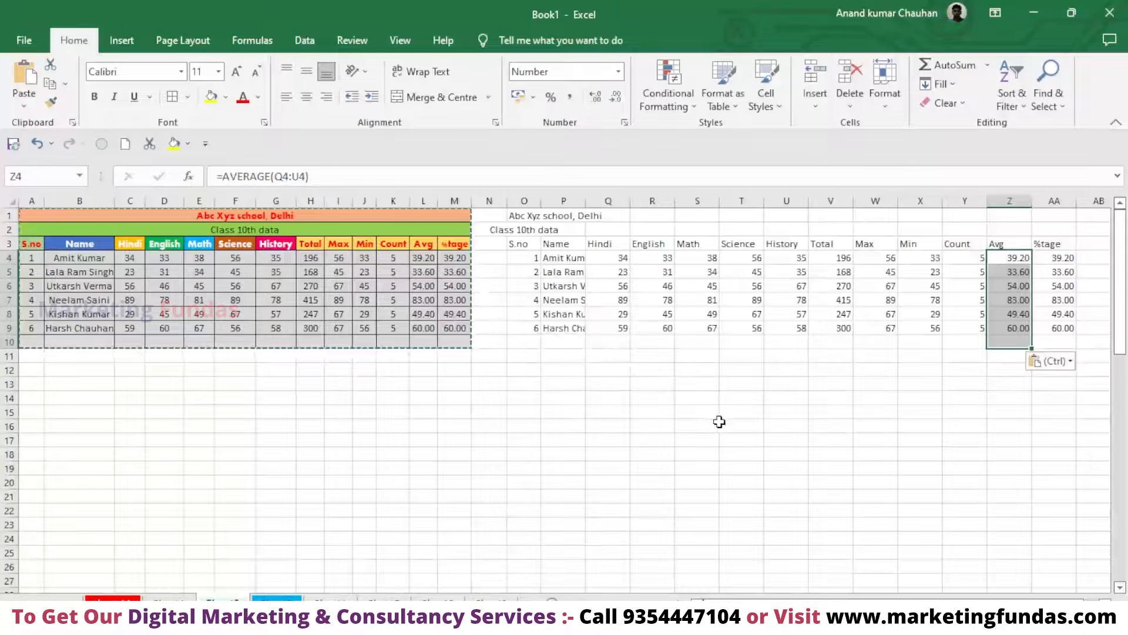
click(668, 398)
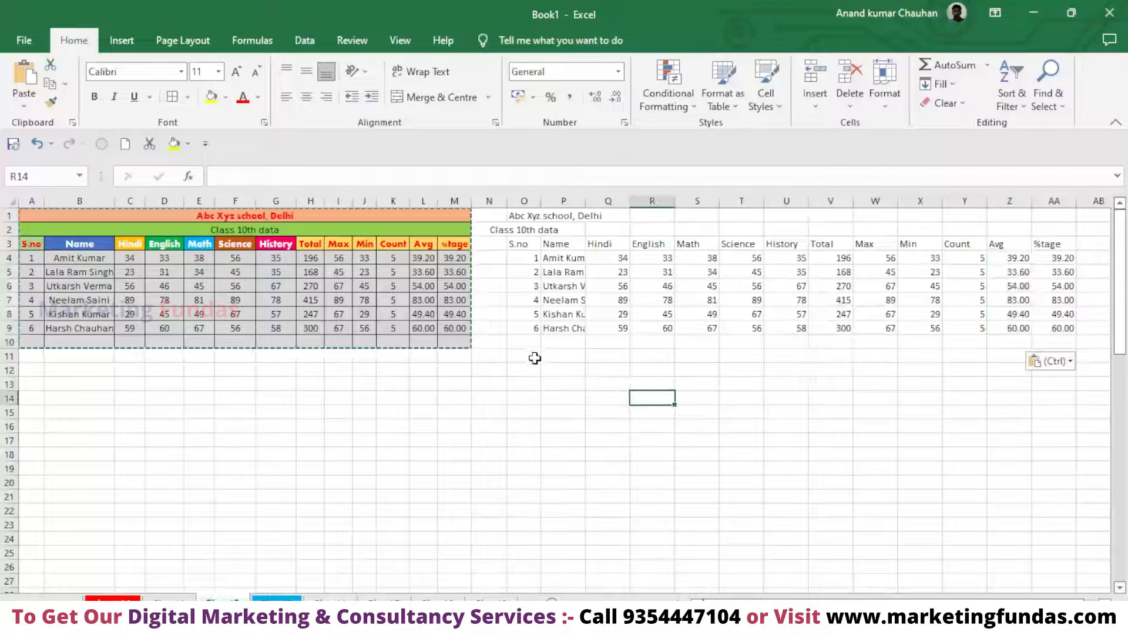
- Paste the copied table a second time at cell O14 with the Formulas option
click(520, 396)
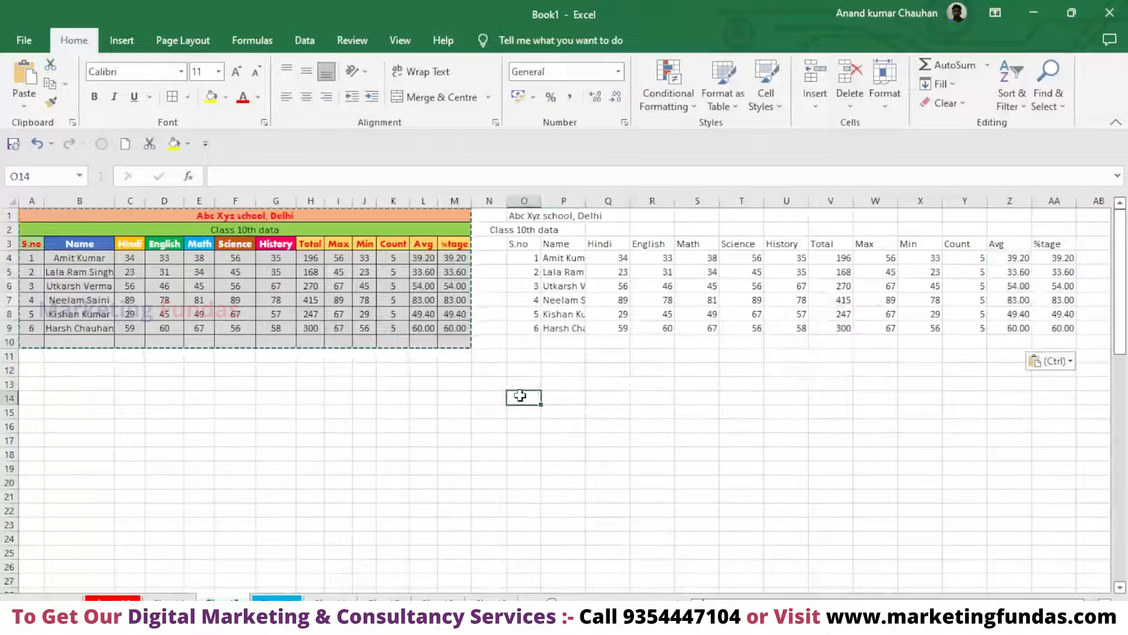
click(27, 107)
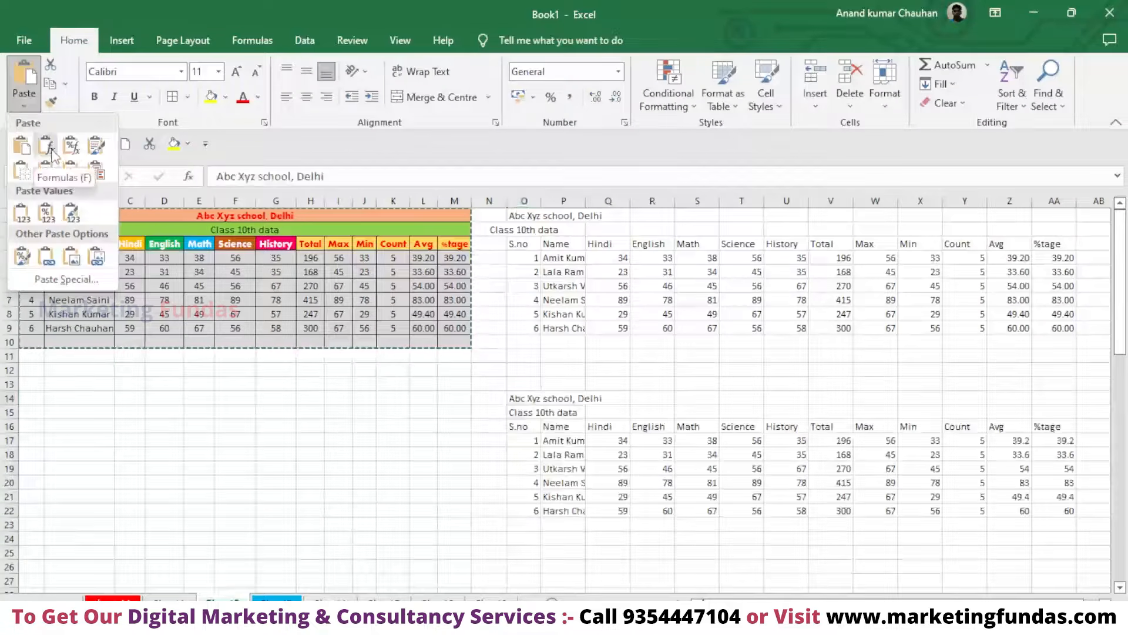
click(47, 147)
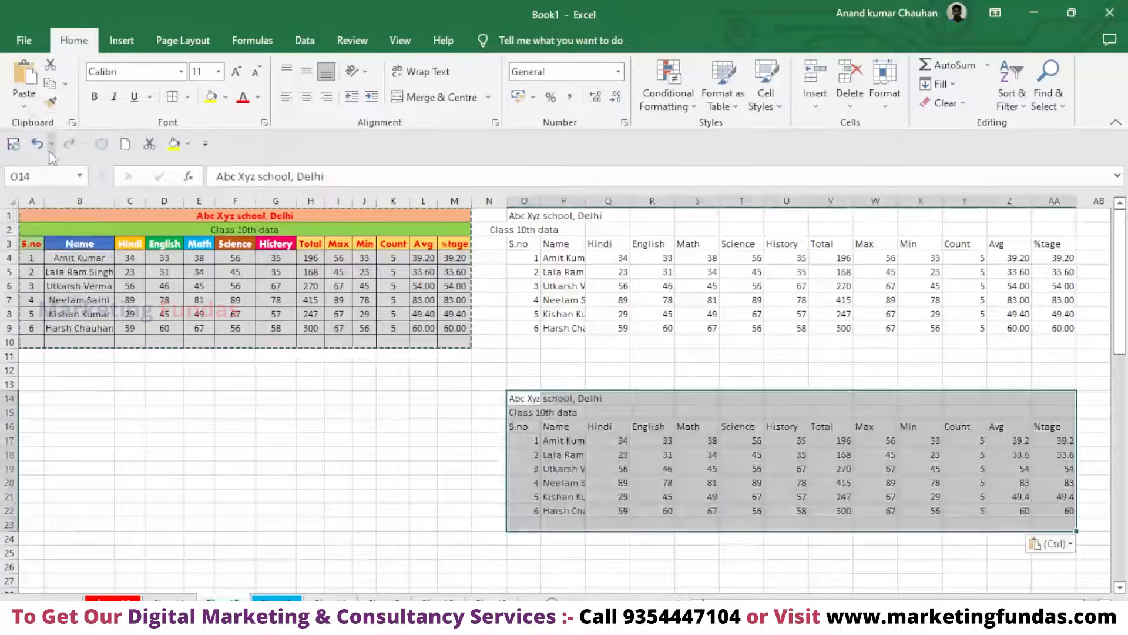
- Compare the Avg and %tage decimals in the table at O14 with those in the table at O1
click(1012, 441)
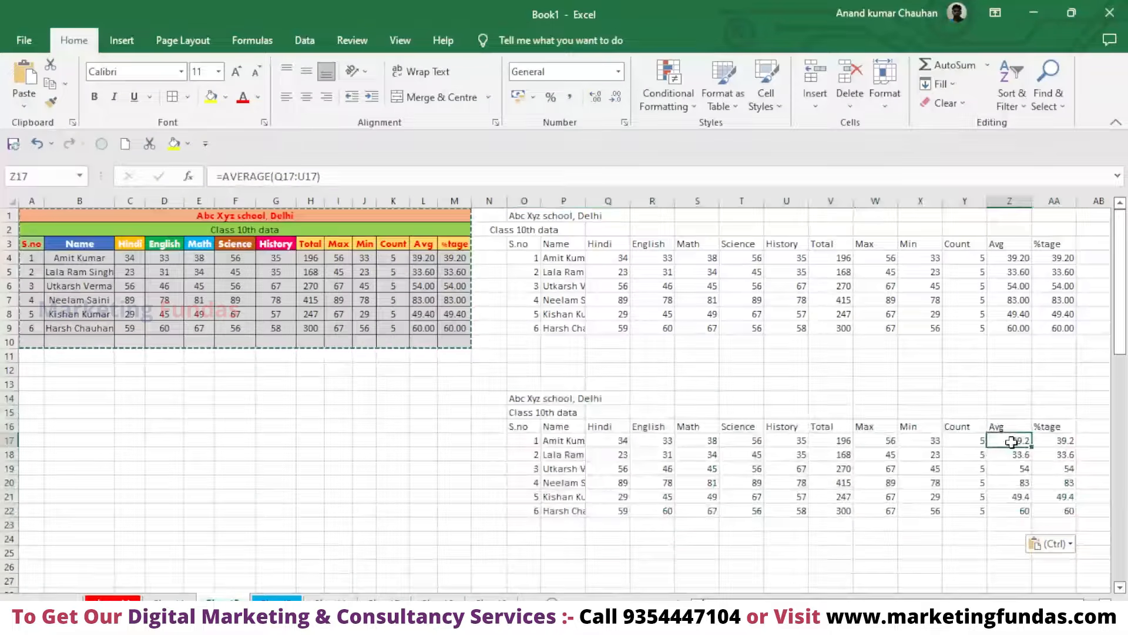
drag(1012, 441, 1011, 510)
drag(1012, 259, 1025, 338)
drag(1015, 259, 1065, 334)
drag(1012, 440, 1067, 524)
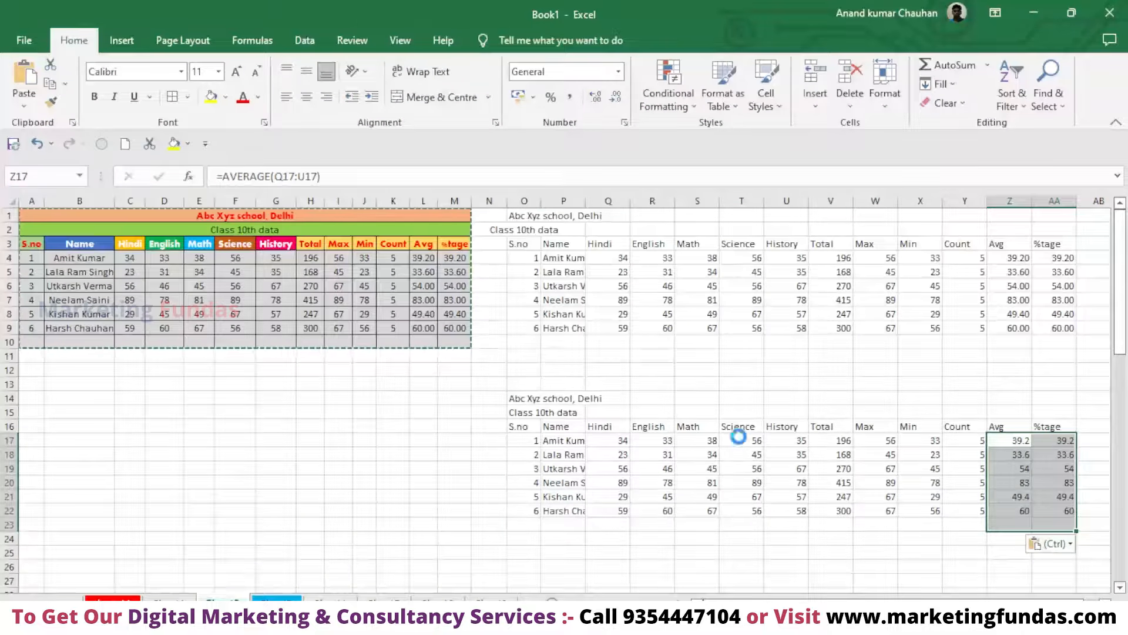
- Undo both pasted tables and paste the copied table at O1 with the Keep Source Formatting option
key(ctrl+z)
key(ctrl+z)
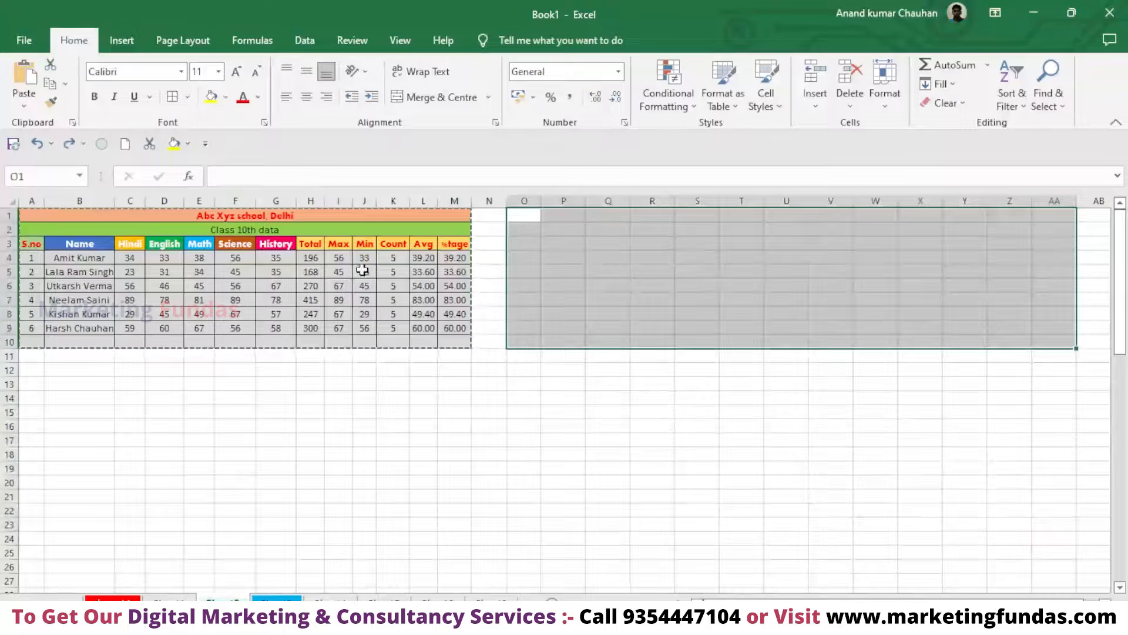
click(24, 105)
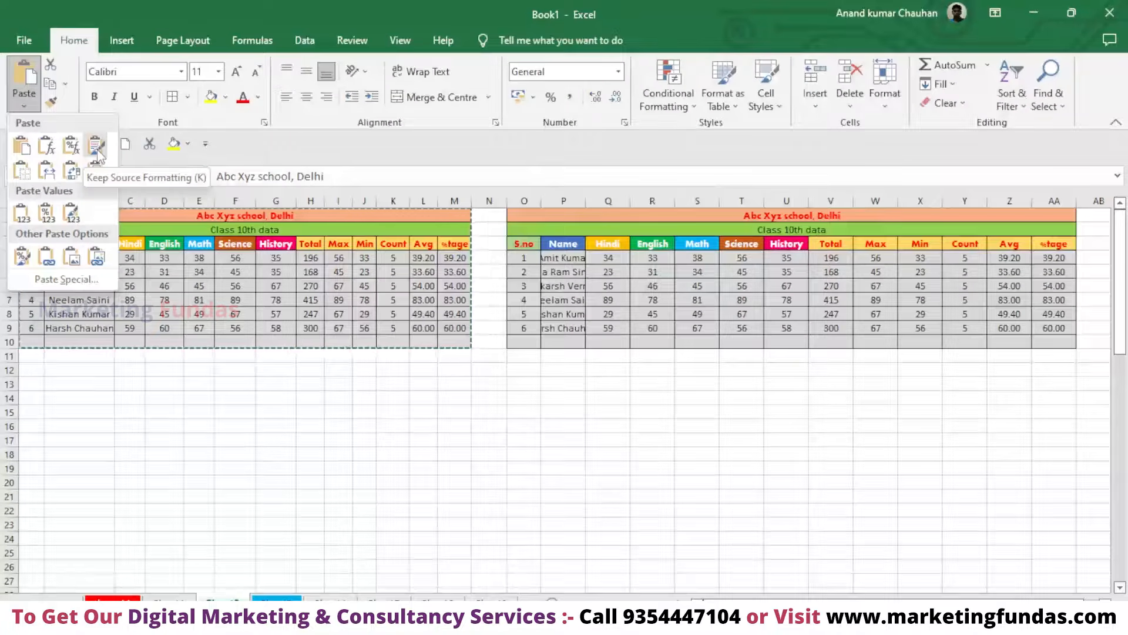
click(97, 149)
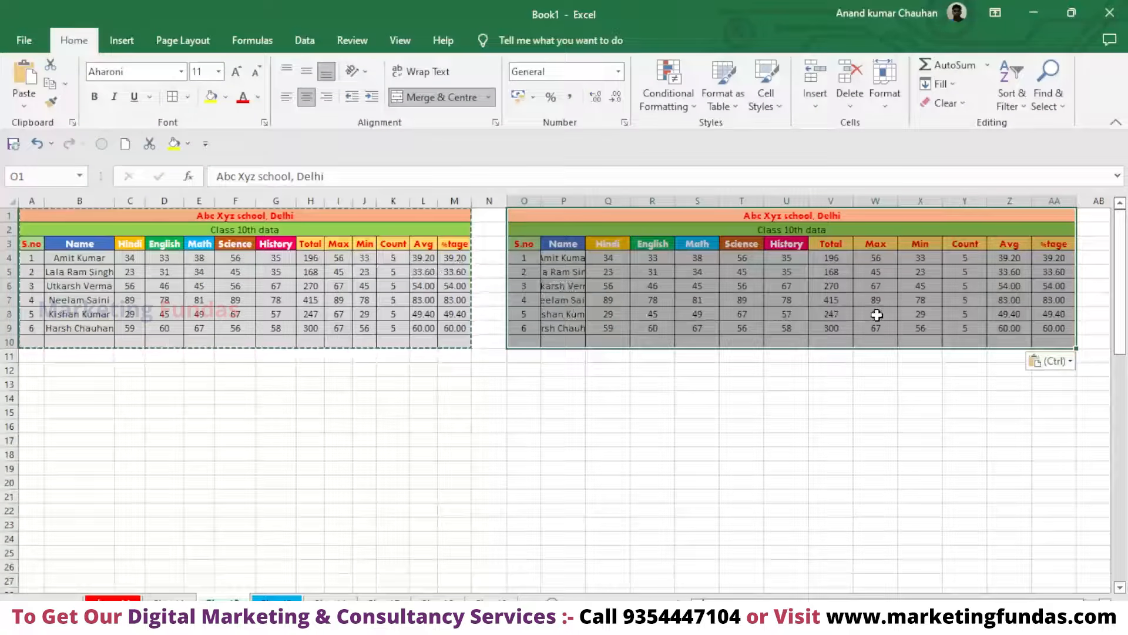
- Inspect the Max formula in W8 and the Total formula in V4, then leave the cell without keeping any edit
drag(885, 319, 878, 327)
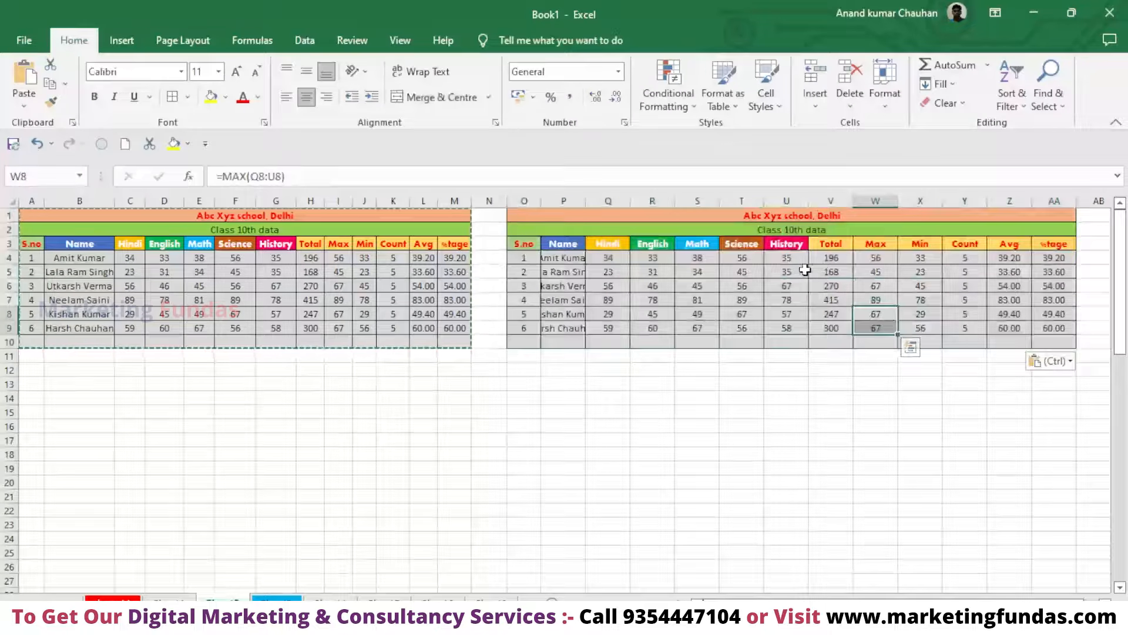
click(829, 259)
drag(299, 174, 230, 189)
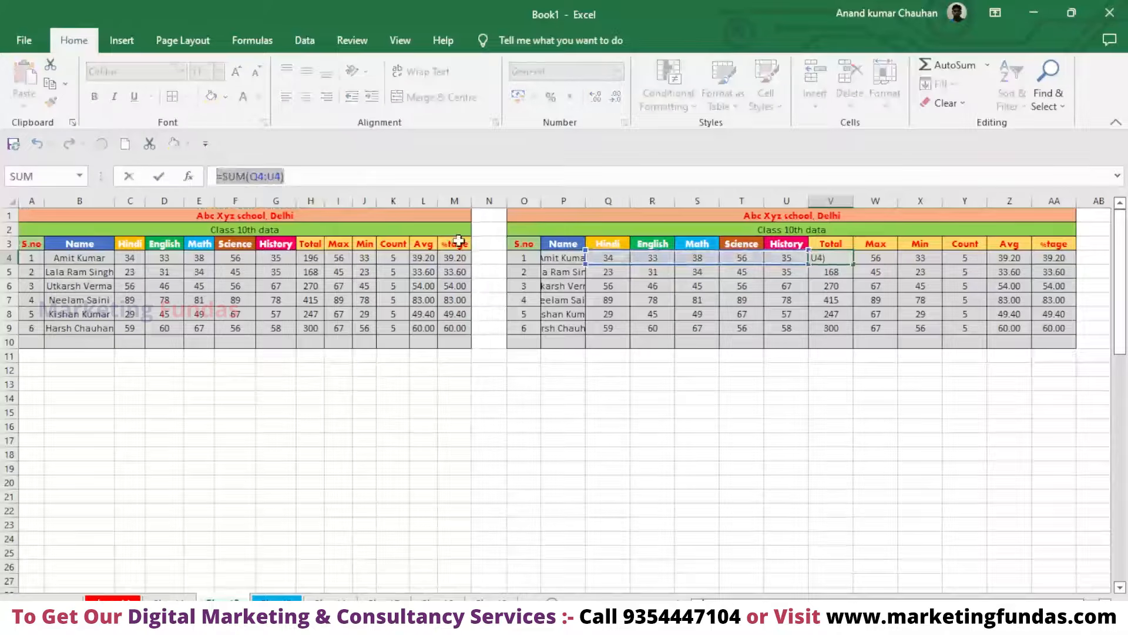
click(565, 371)
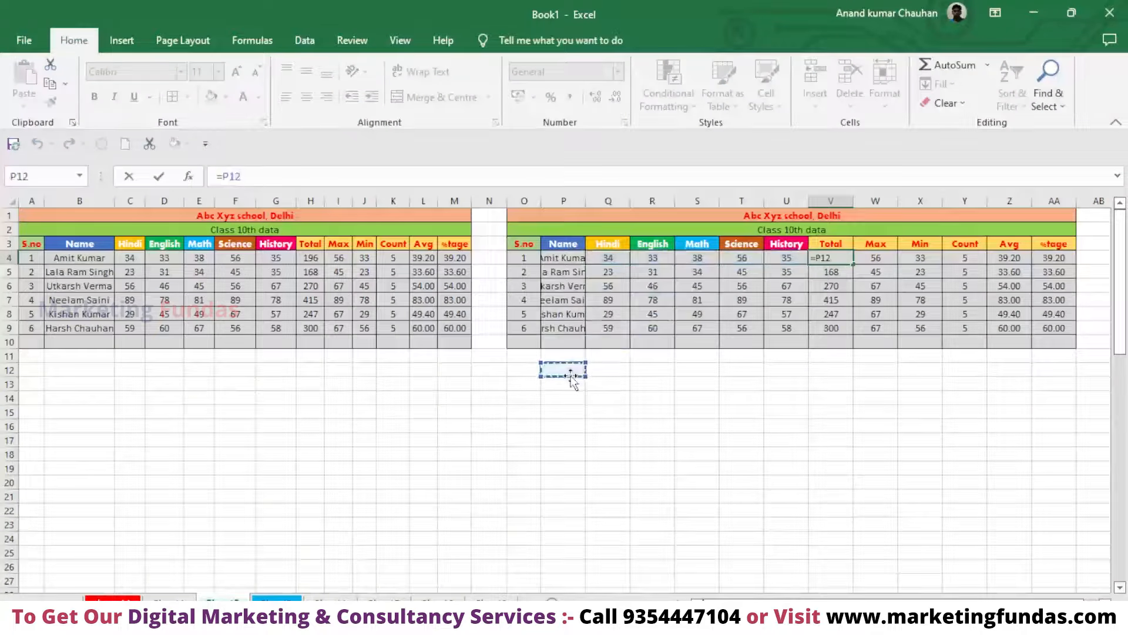
key(ctrl+z)
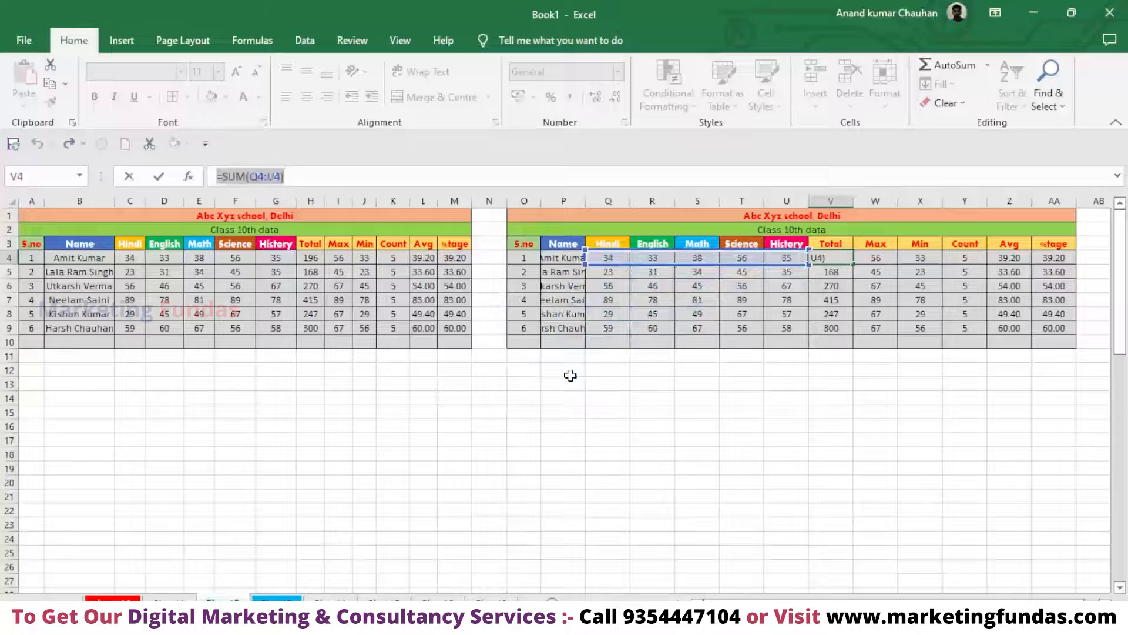
key(ctrl+z)
key(ctrl+z)
key(ctrl+z)
key(ctrl+z)
key(ctrl+z)
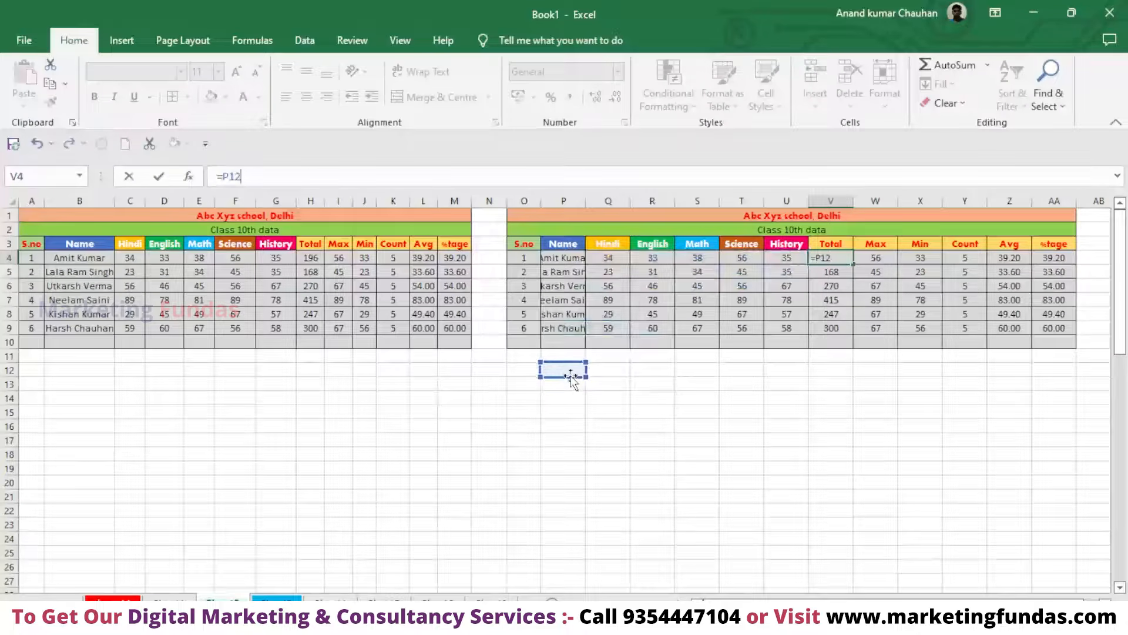
key(Escape)
- Undo the Keep Source Formatting paste, paste the copied table at O1 with the No Borders option, and clear the copy marquee
key(ctrl+z)
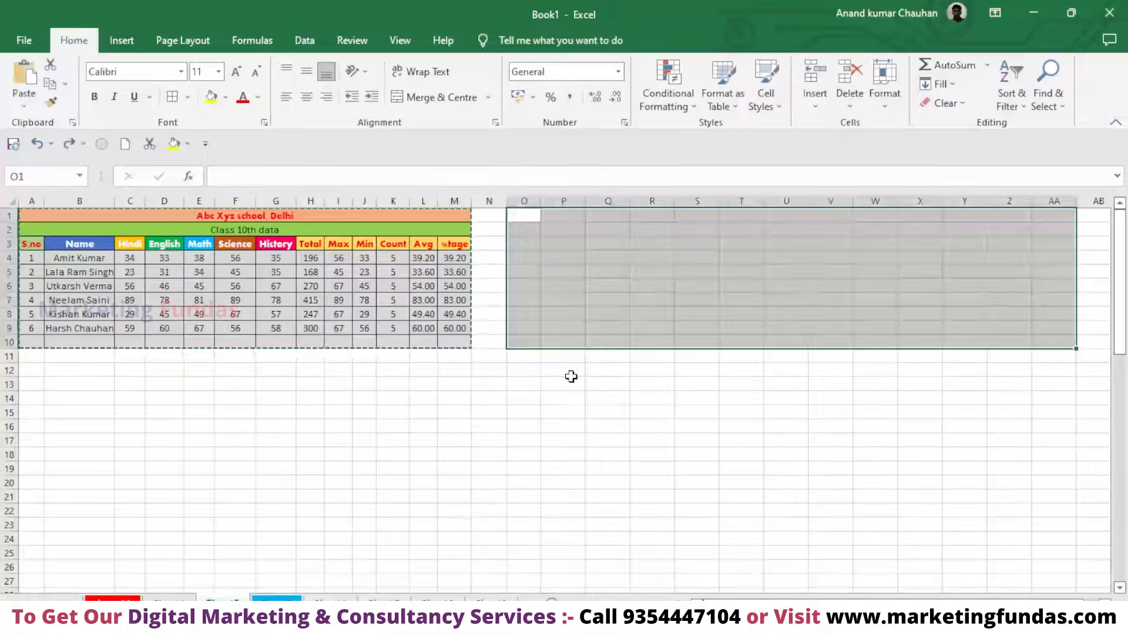
click(24, 103)
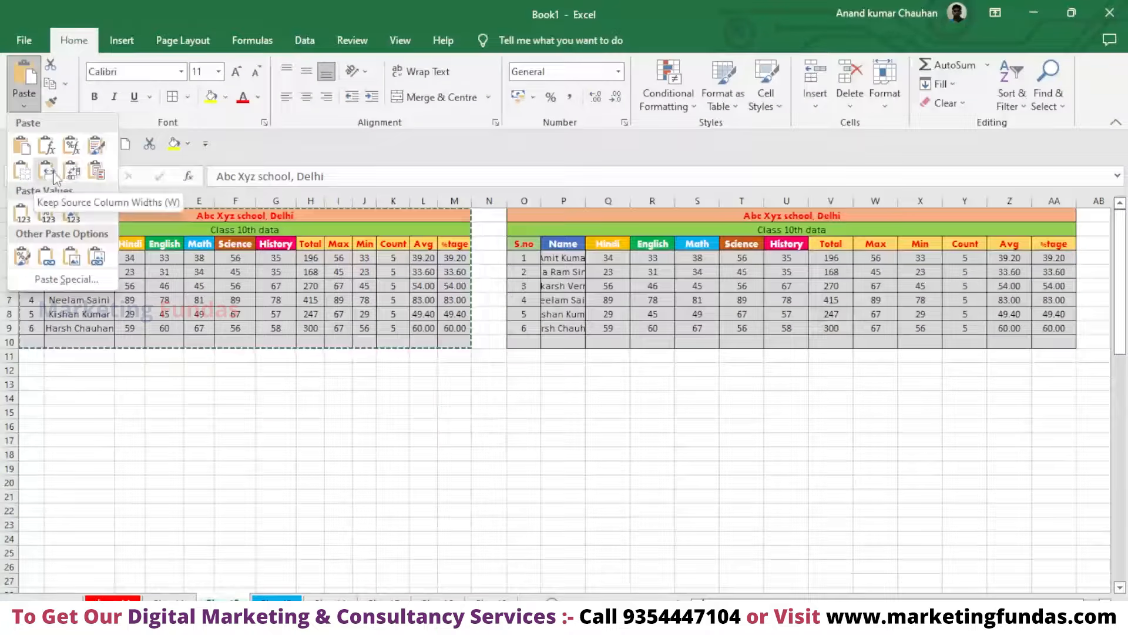
click(21, 175)
click(233, 383)
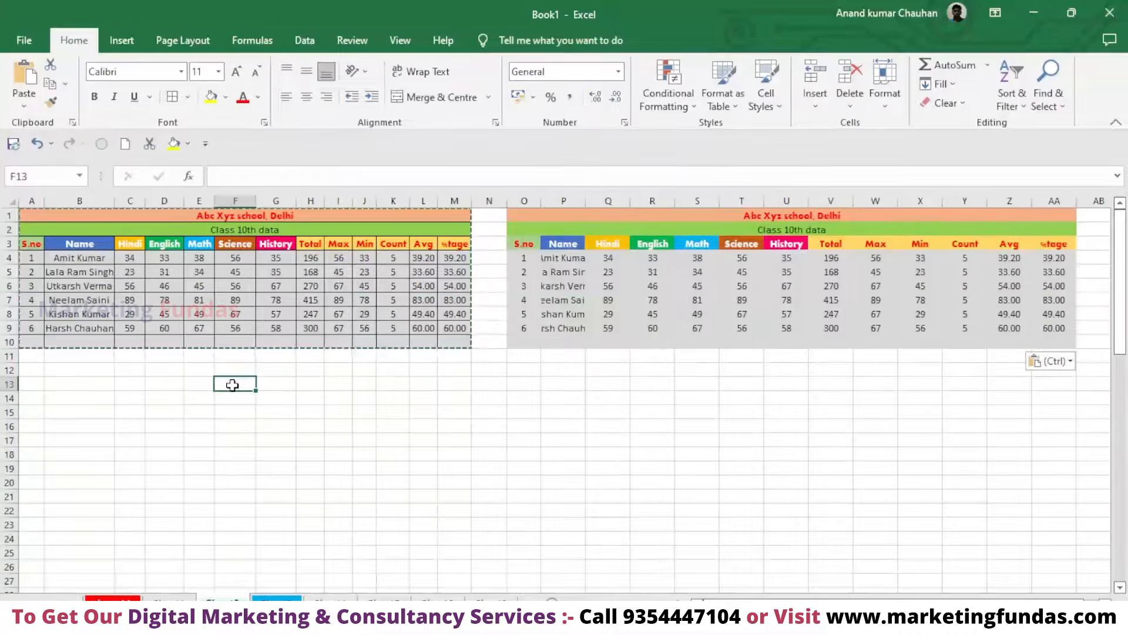
key(Escape)
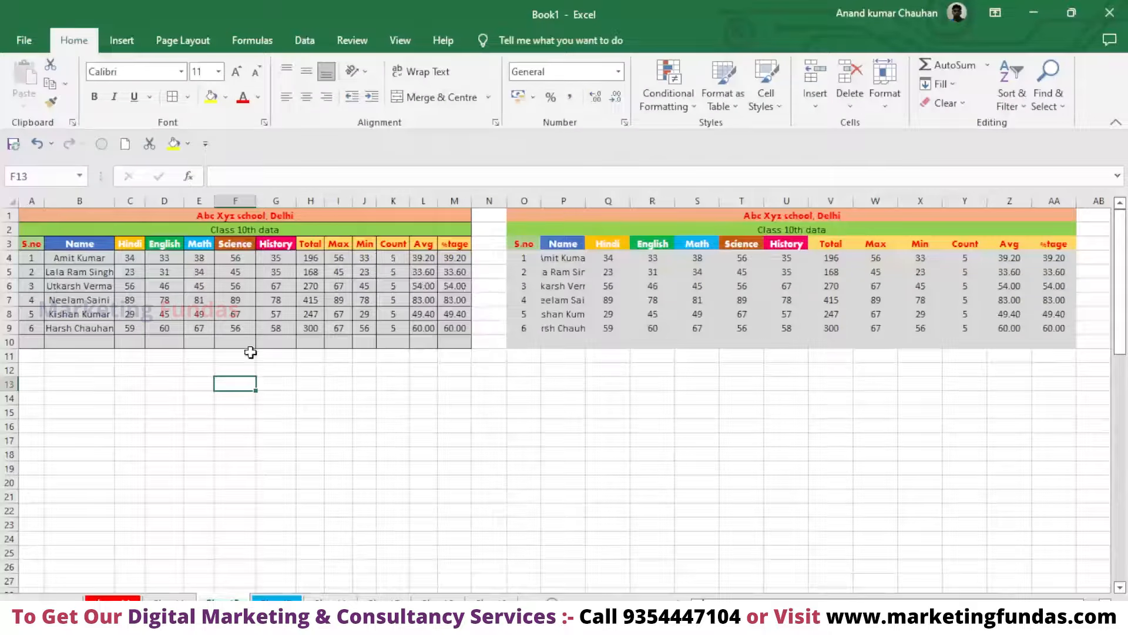
click(75, 383)
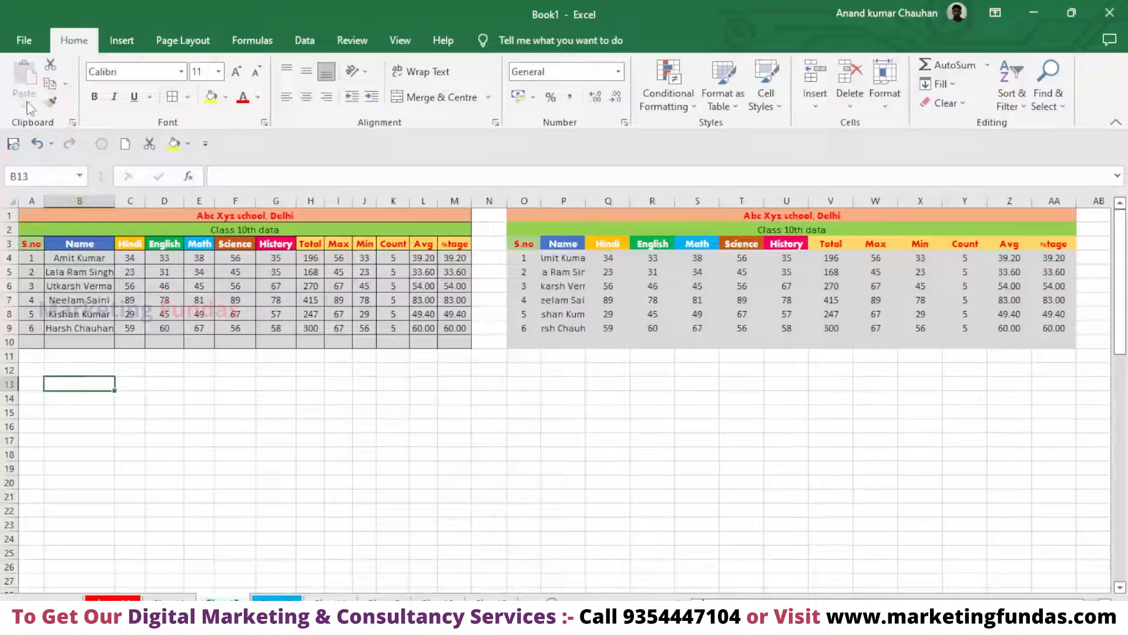
- Undo the borderless paste, paste the table at O1 with the Keep Source Column Widths option, and clear the copy marquee
key(ctrl+z)
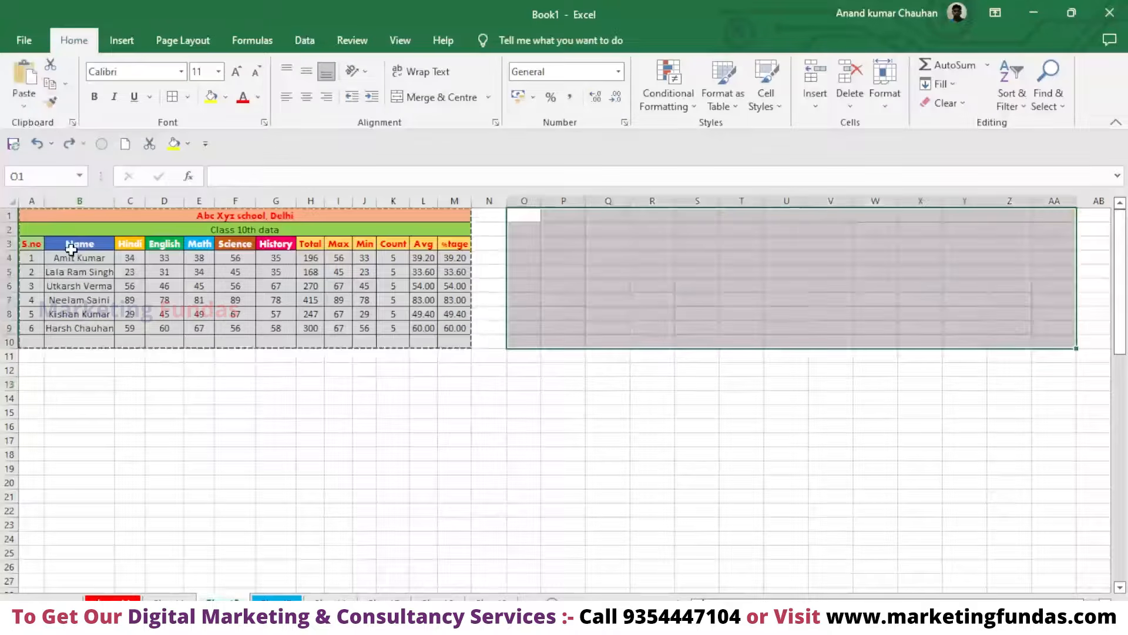
click(29, 106)
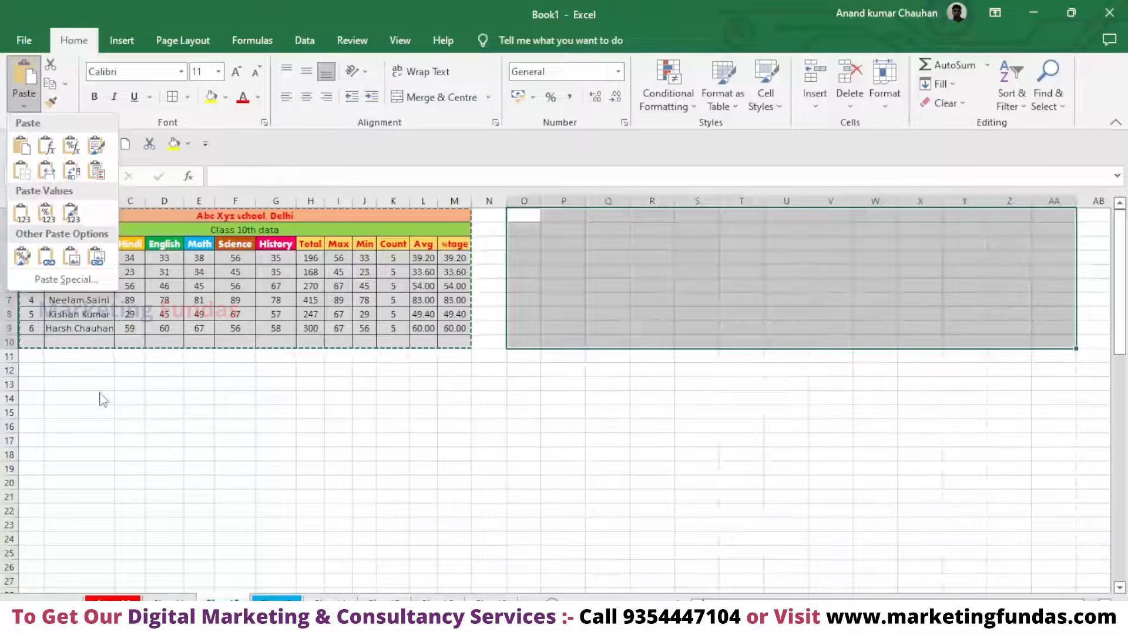
click(532, 216)
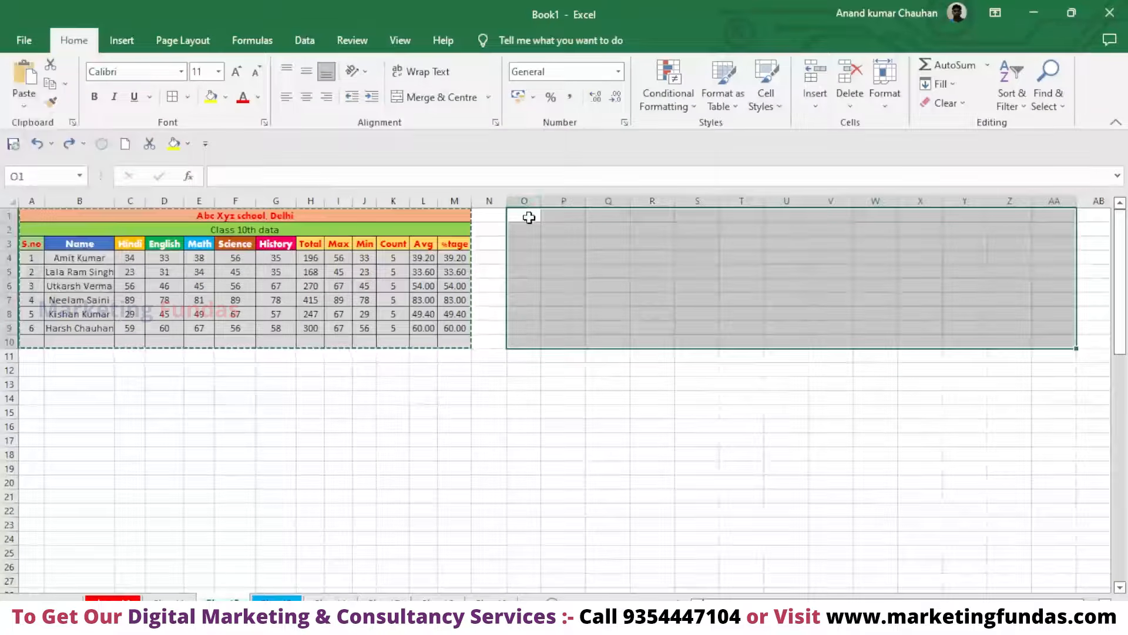
click(24, 105)
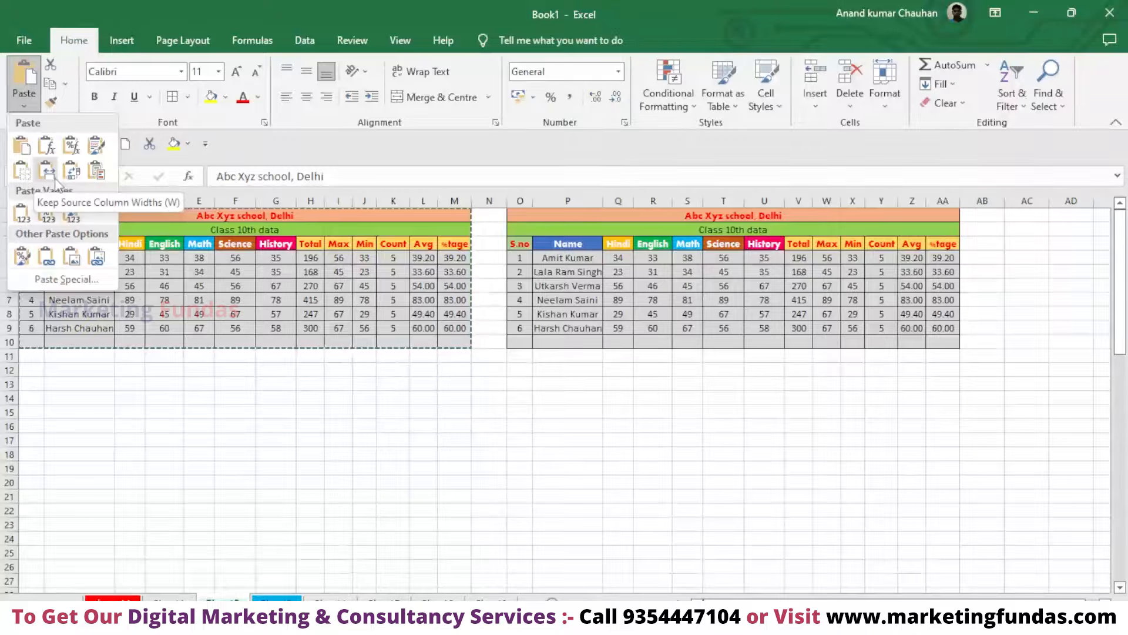
click(55, 179)
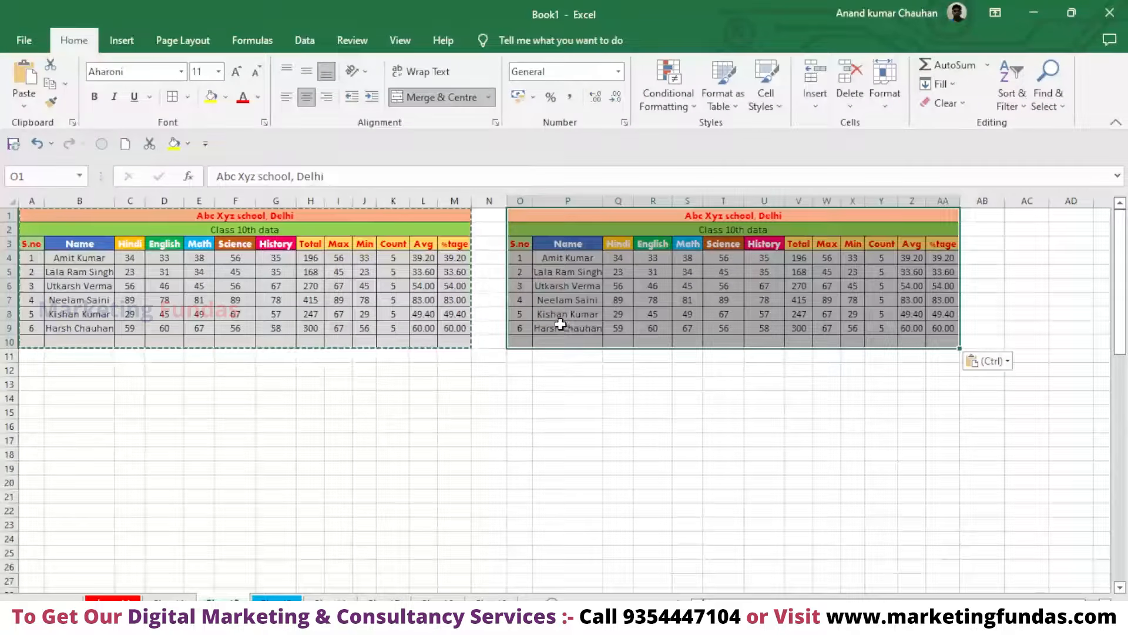
key(Escape)
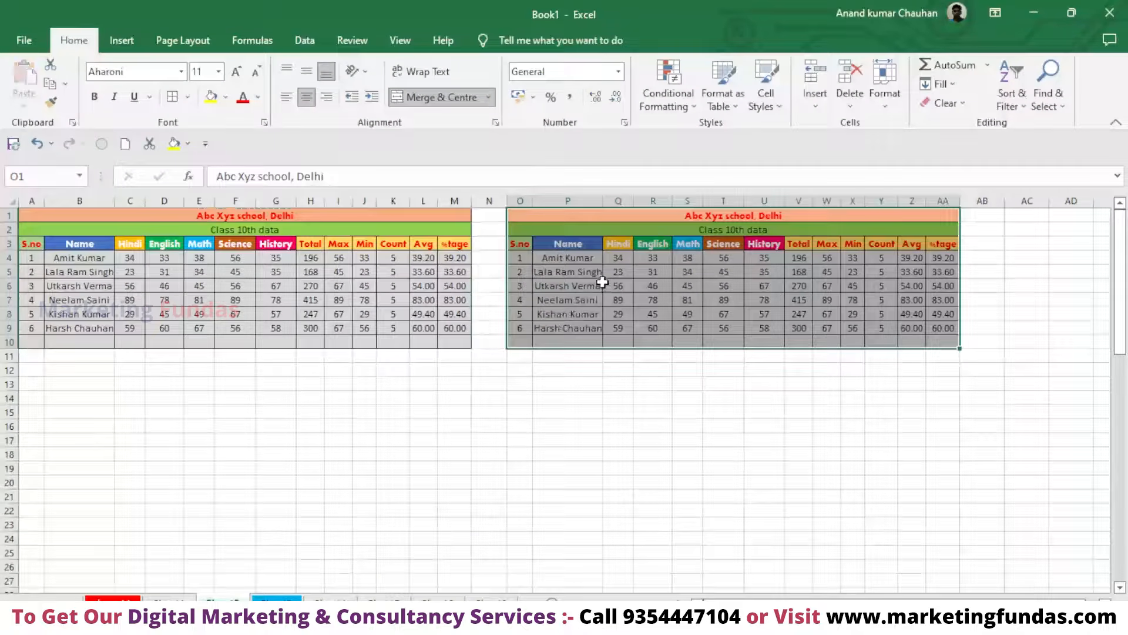
- Inspect the Total formulas in cells V9 and V4 of the table pasted with source column widths
click(757, 257)
click(798, 259)
key(ctrl+Down)
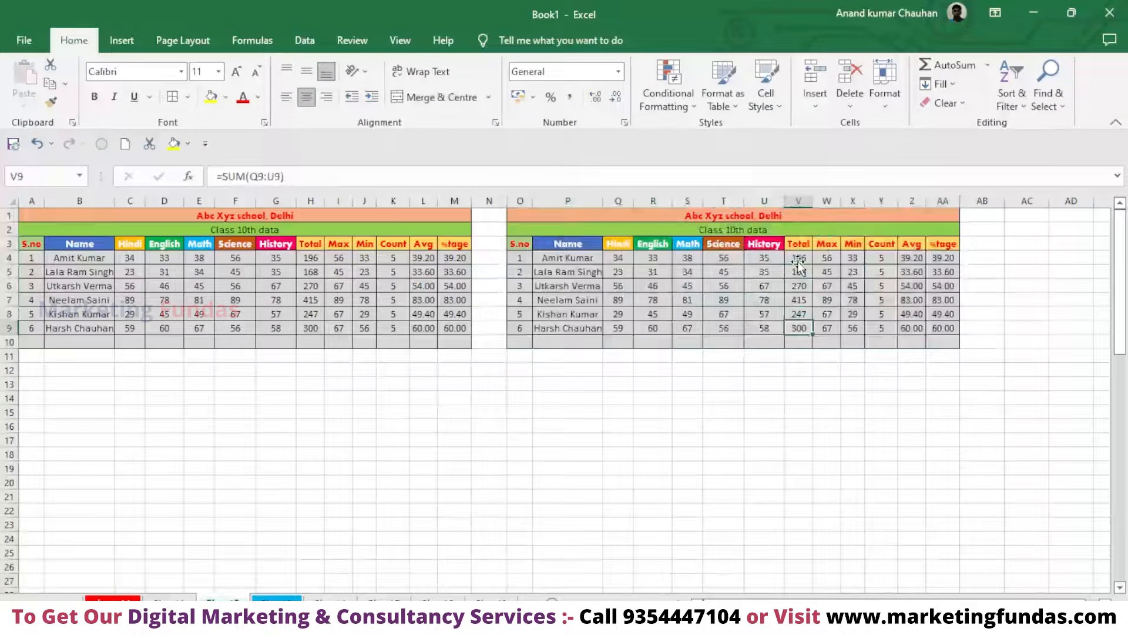
click(799, 258)
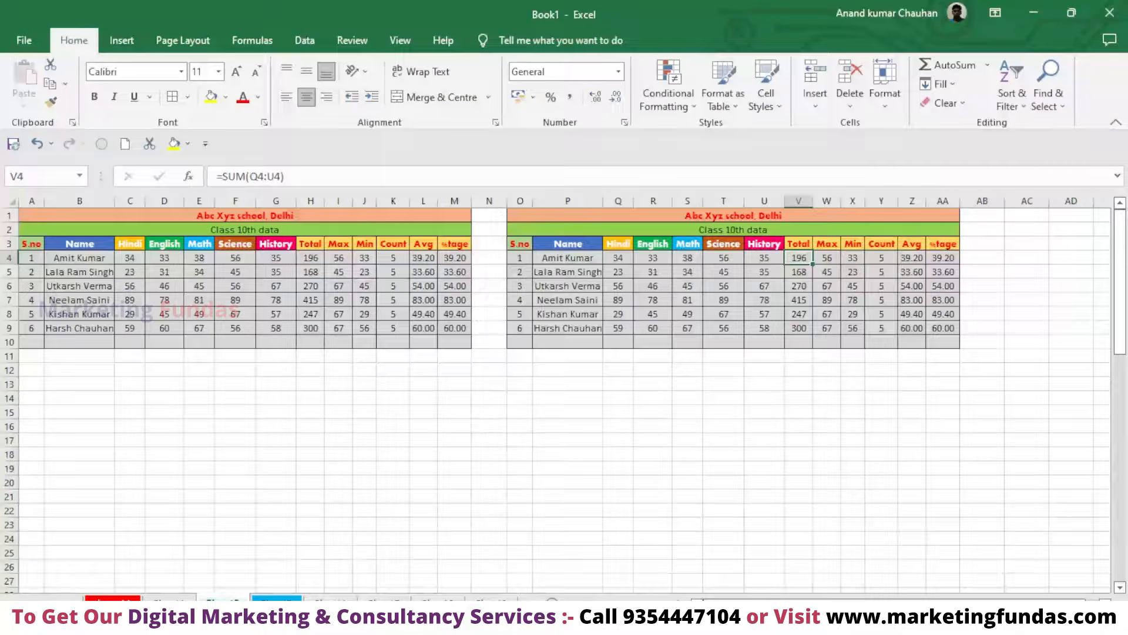
ctrl+scroll(940, 529, up, 2)
scroll(941, 529, down, 1)
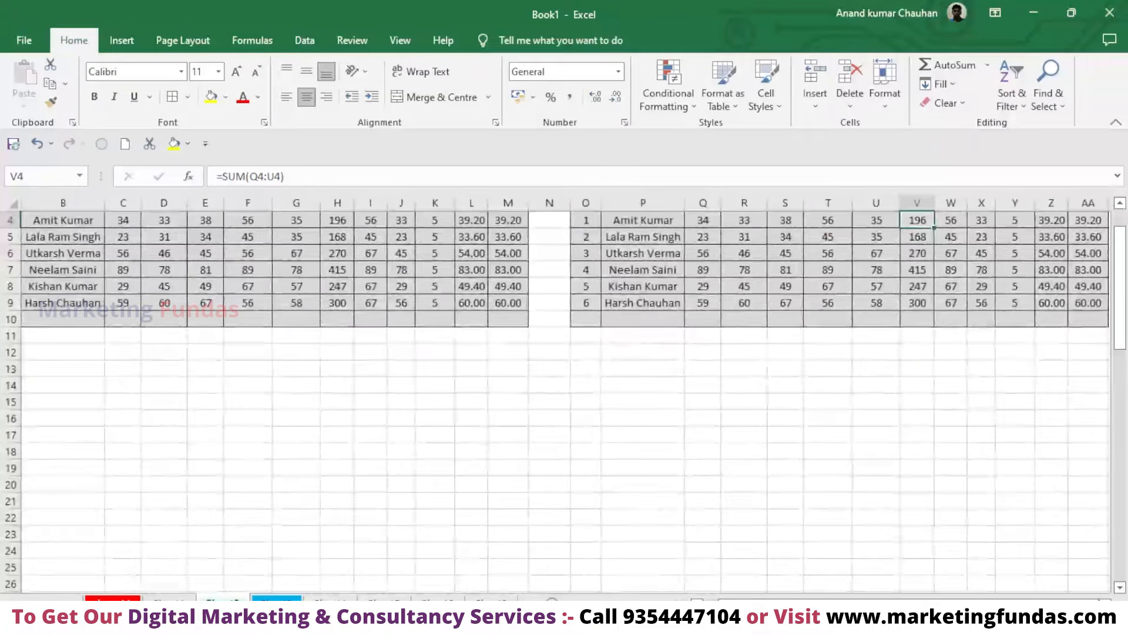
ctrl+scroll(941, 529, down, 3)
ctrl+scroll(940, 529, up, 3)
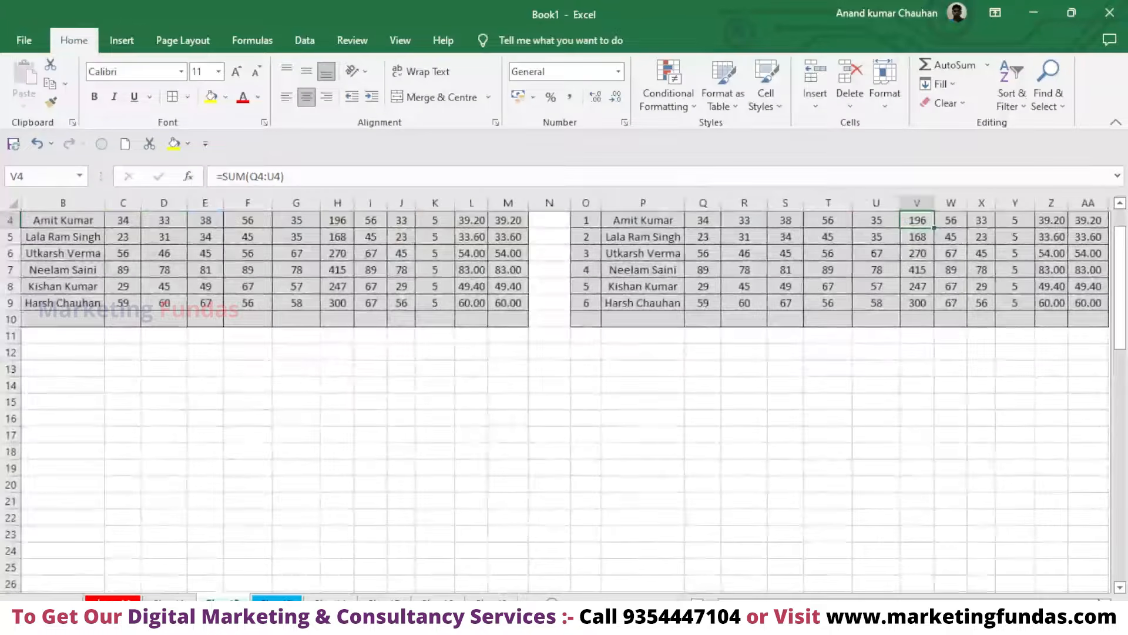
ctrl+scroll(556, 394, down, 3)
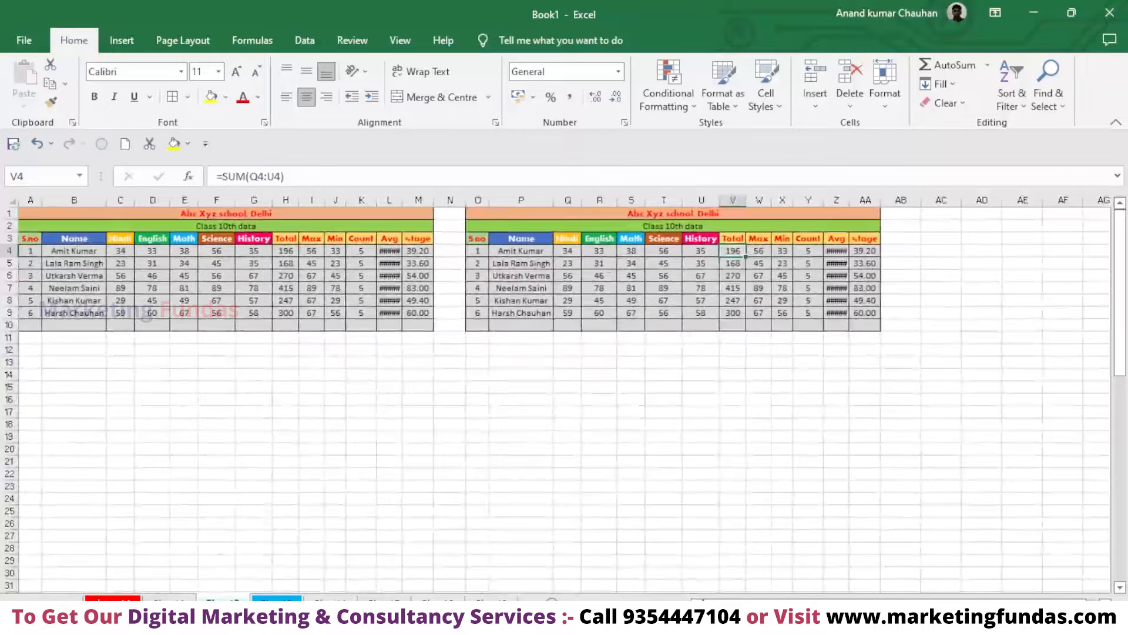
ctrl+scroll(556, 394, down, 2)
ctrl+scroll(556, 394, up, 5)
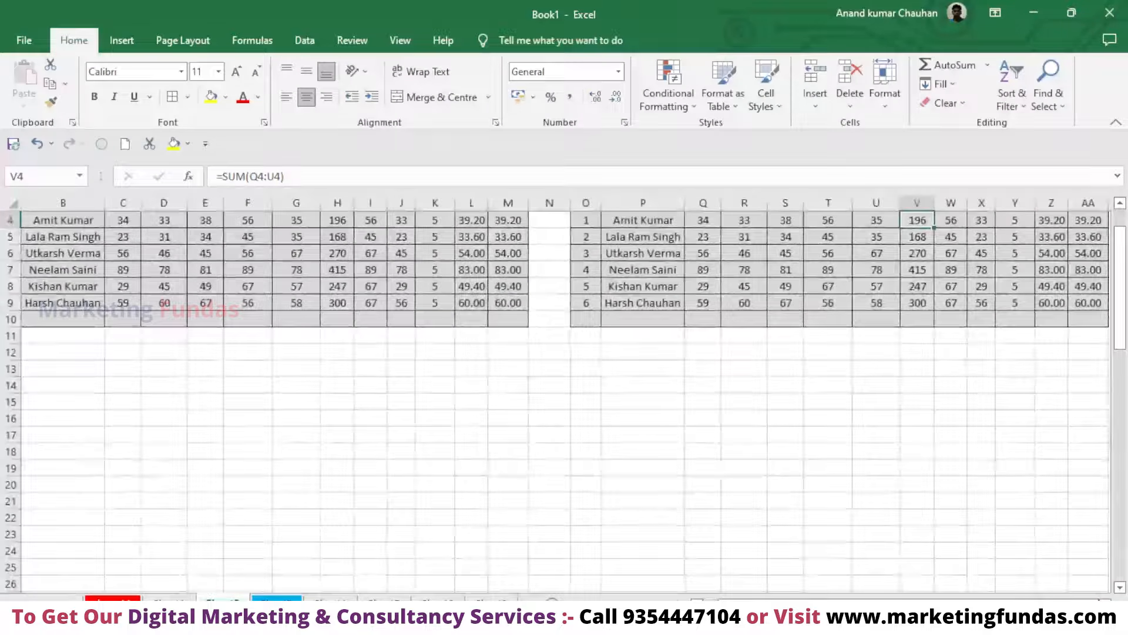
scroll(788, 322, up, 1)
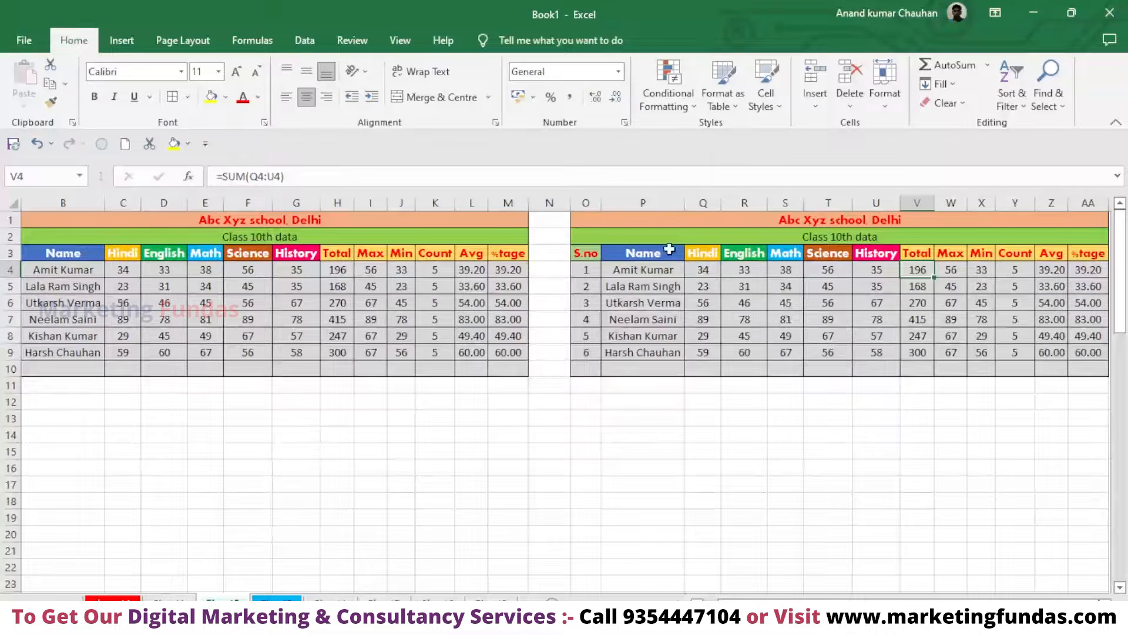
click(626, 221)
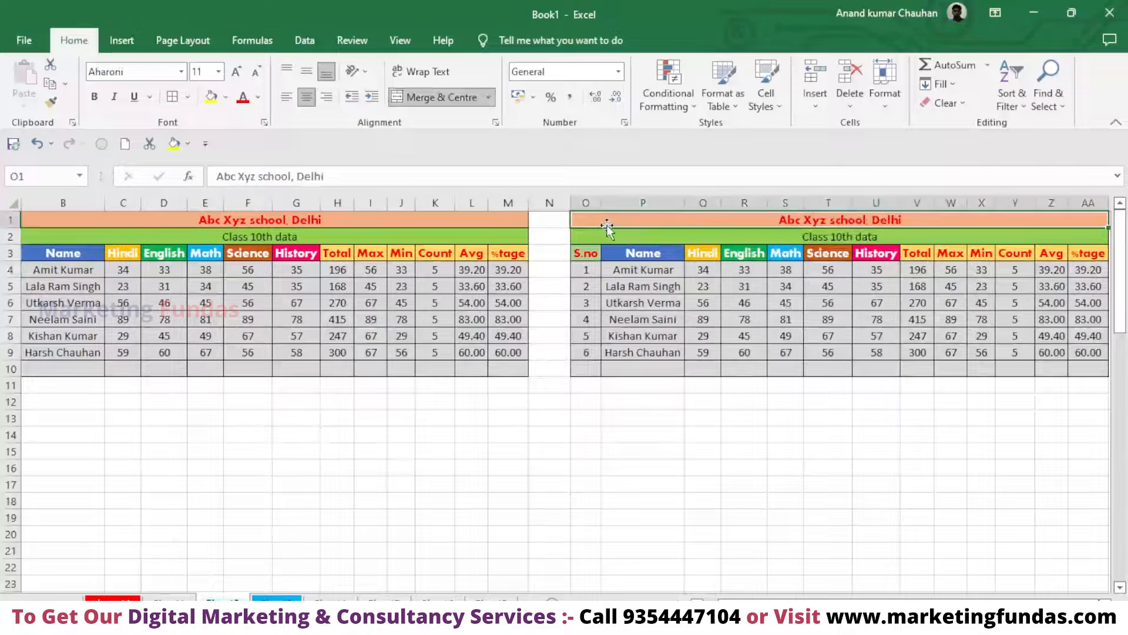
click(585, 252)
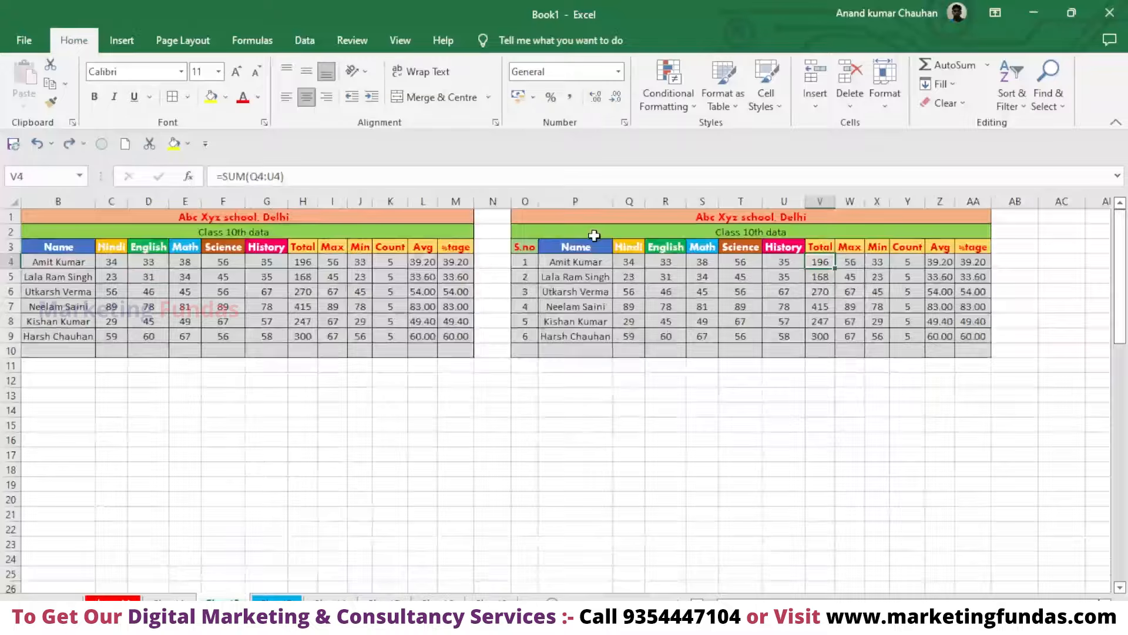
scroll(595, 241, up, 1)
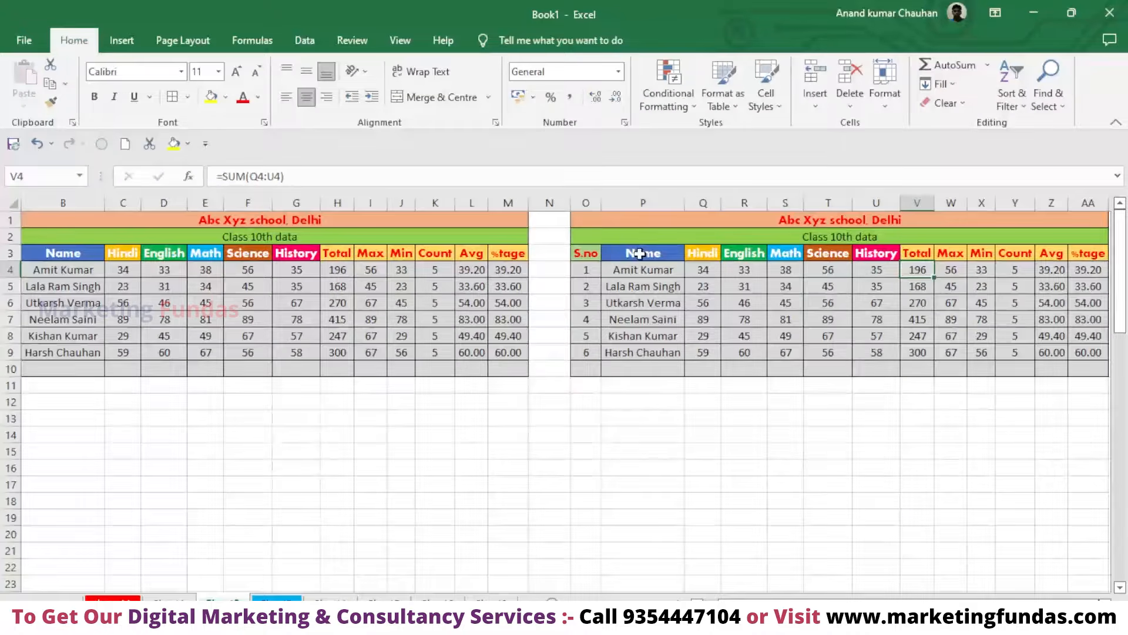
- Clear the formats of the pasted table in O1:AA10, and apply Clear All to the same range
click(600, 230)
drag(600, 229, 736, 369)
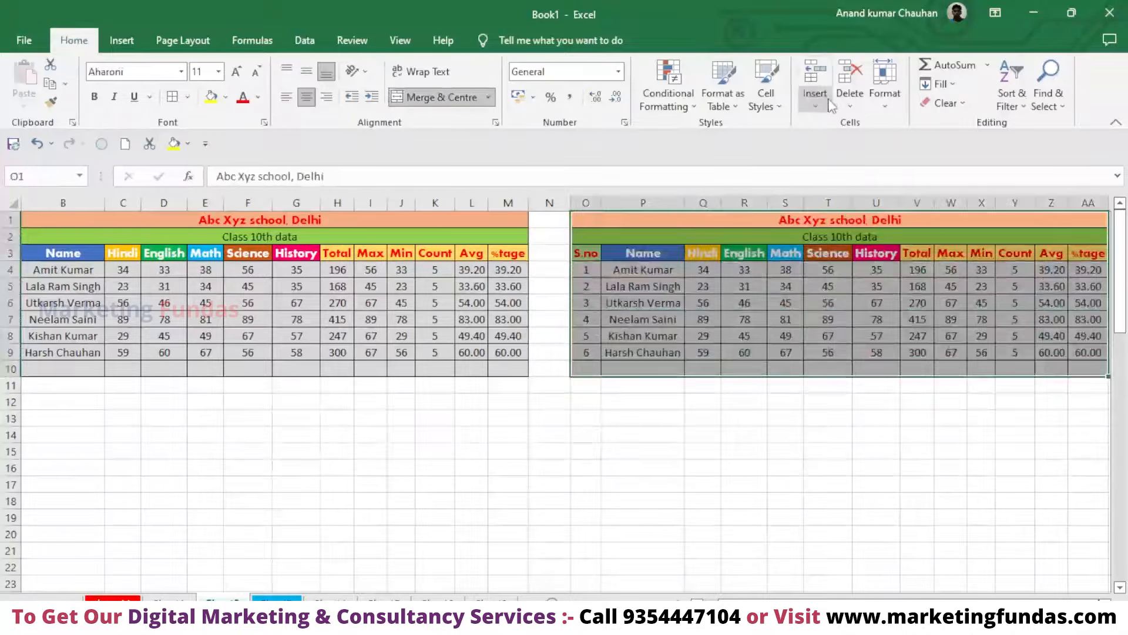
click(940, 104)
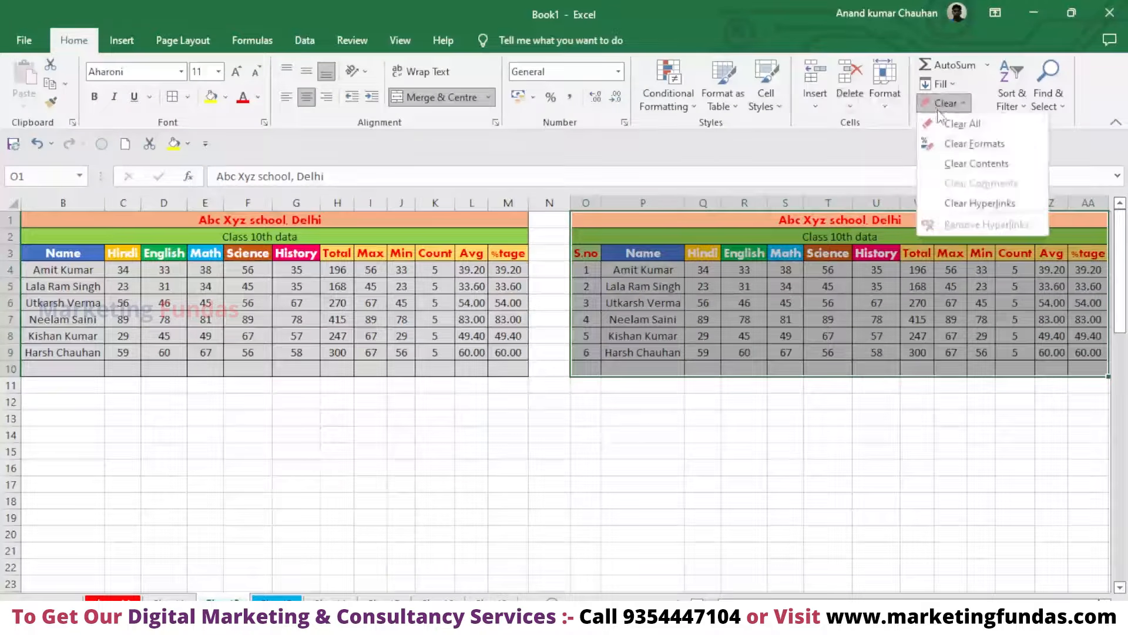
click(971, 146)
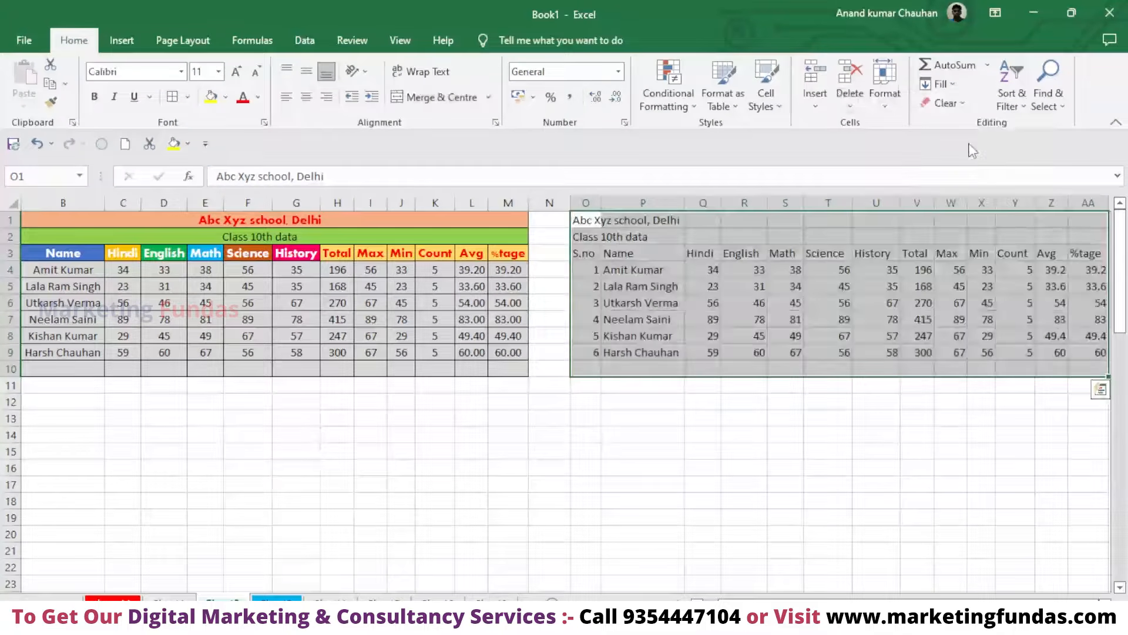
click(945, 104)
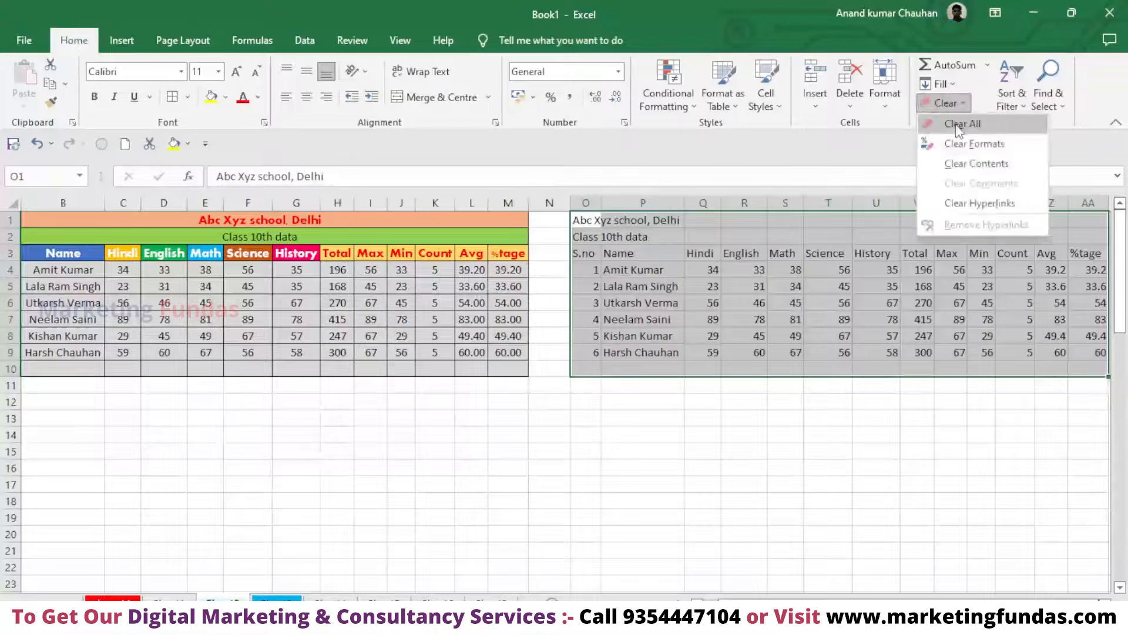
click(960, 124)
click(718, 357)
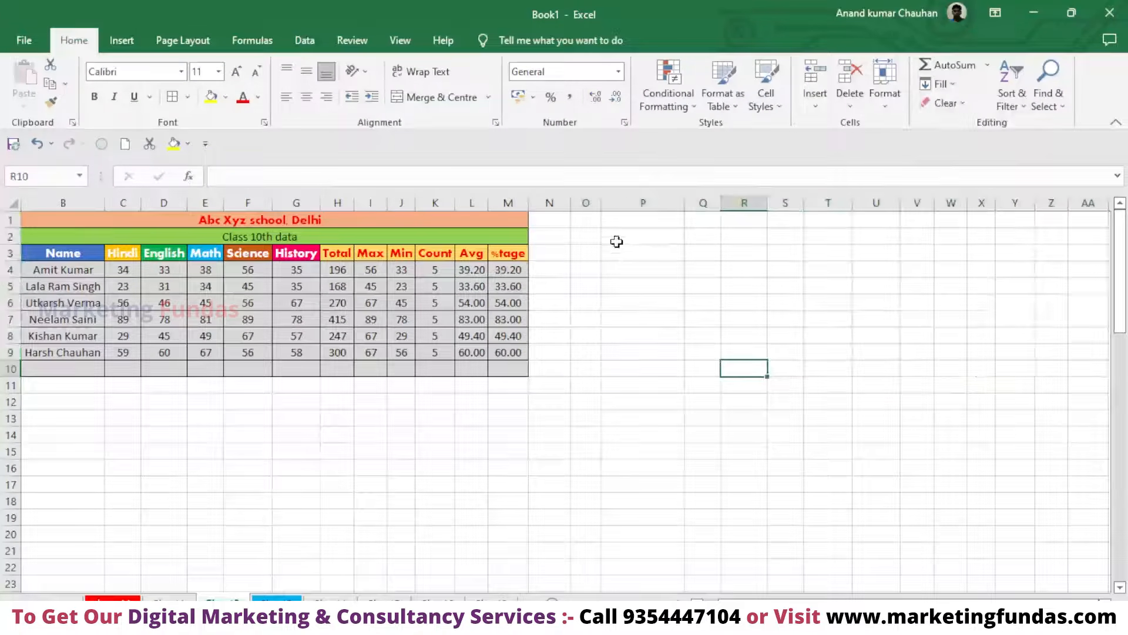
- Copy the original class marks table in A1:M10
click(587, 234)
drag(51, 226, 141, 368)
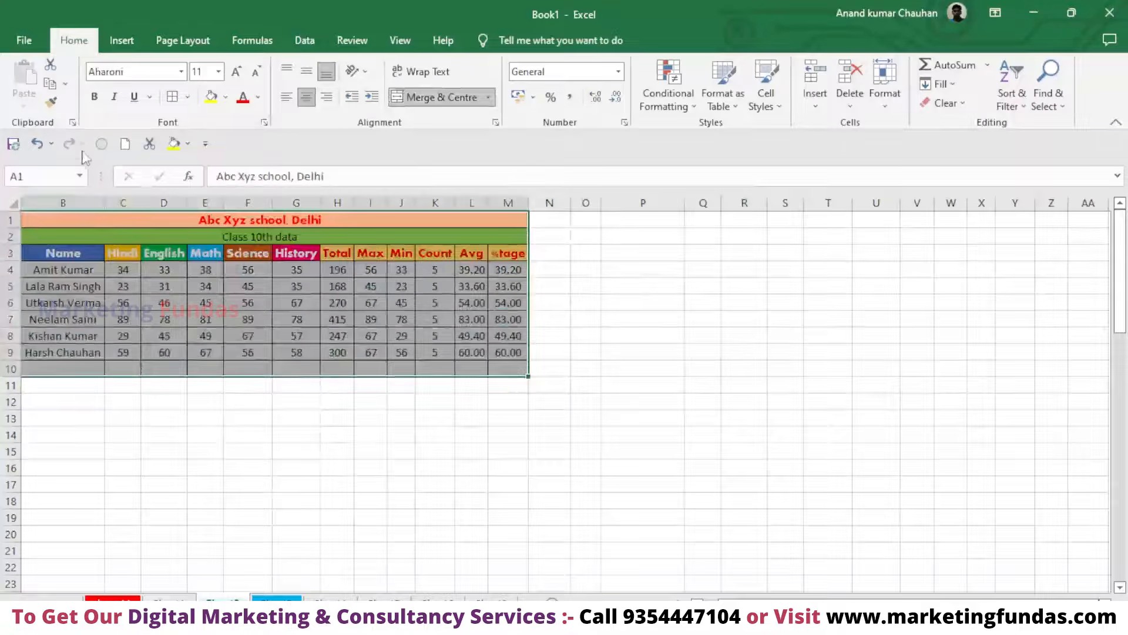
right_click(126, 221)
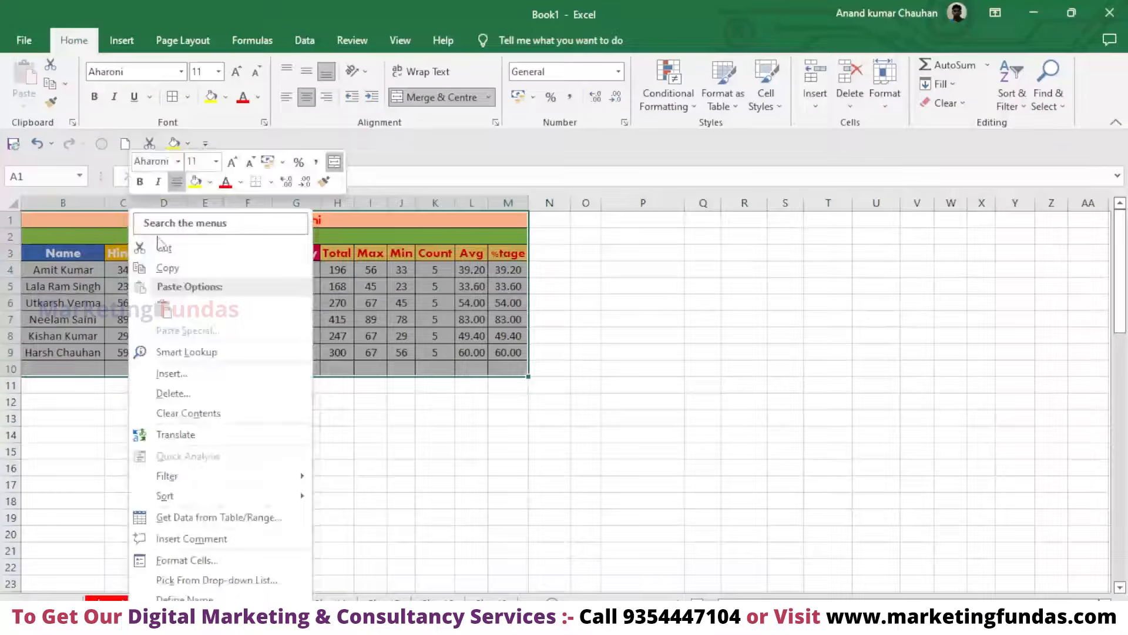
click(167, 268)
- Paste the copied table at O1 with the Values option
click(24, 106)
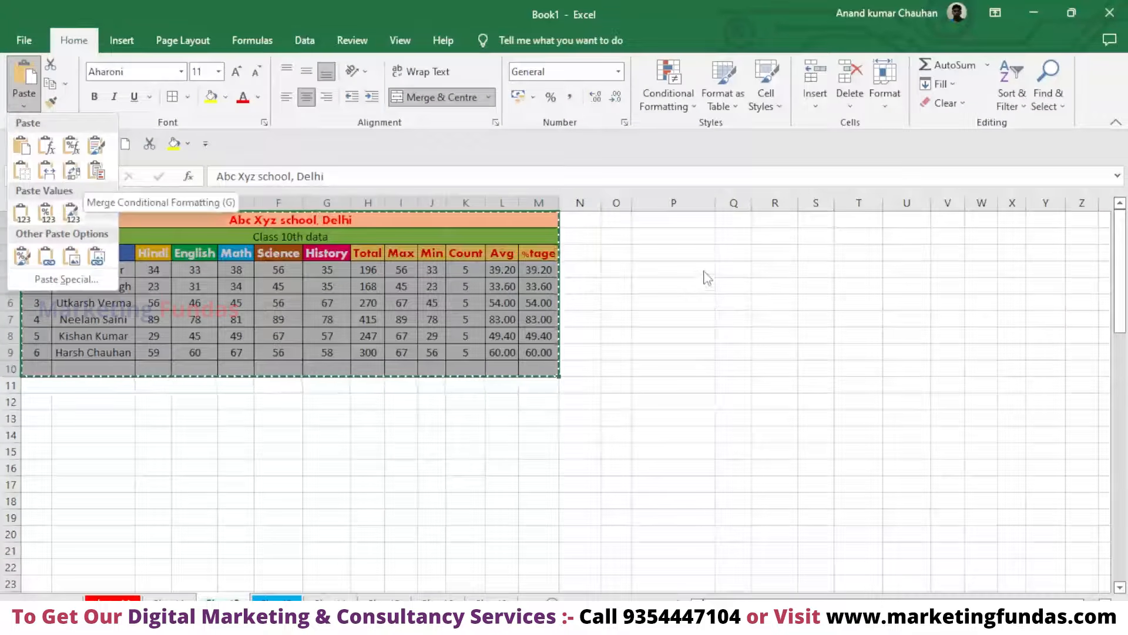
click(667, 222)
click(598, 222)
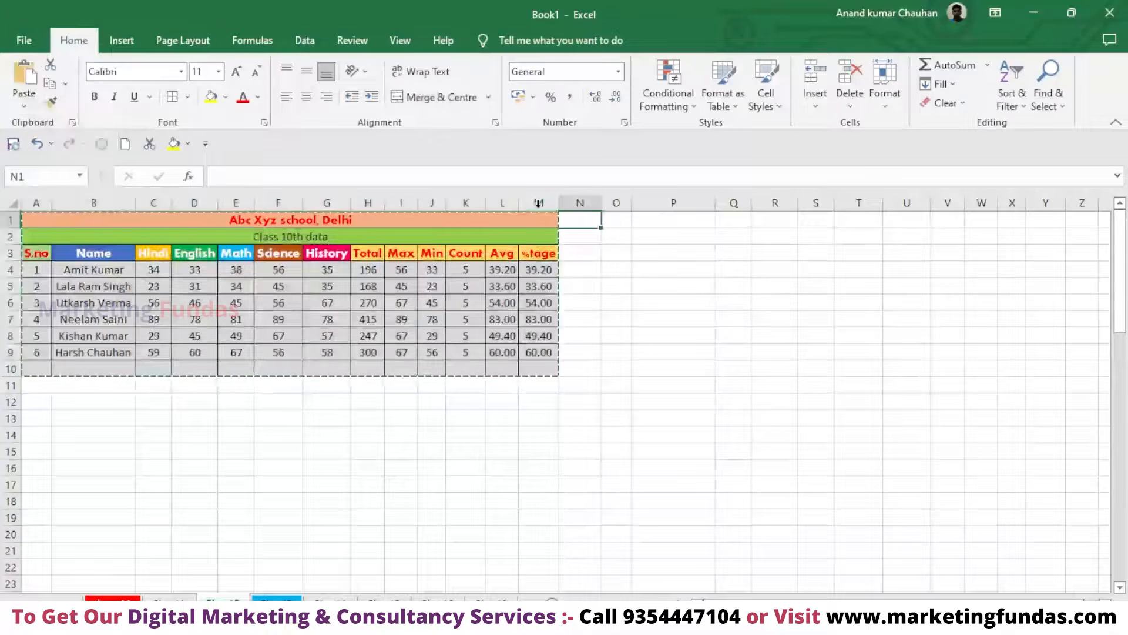
click(613, 221)
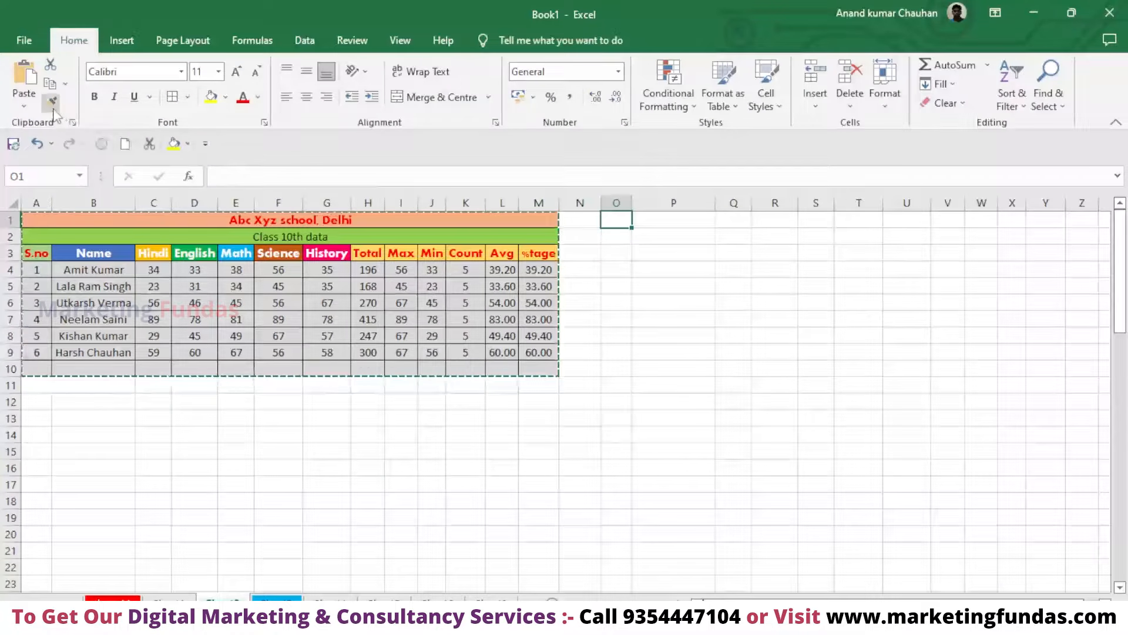
click(24, 106)
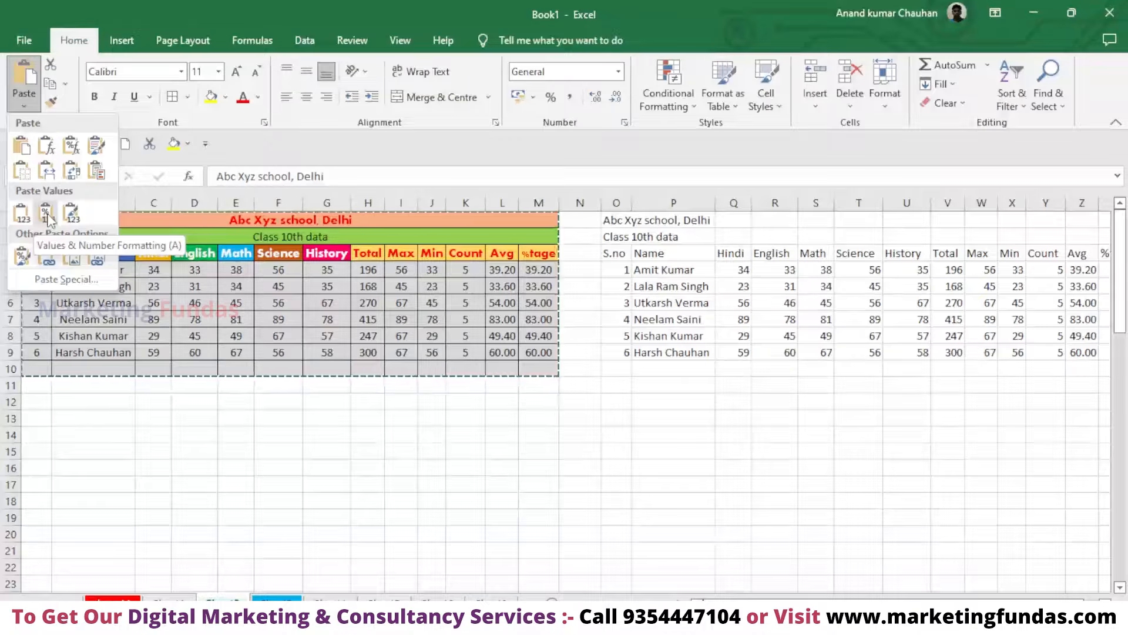
click(22, 214)
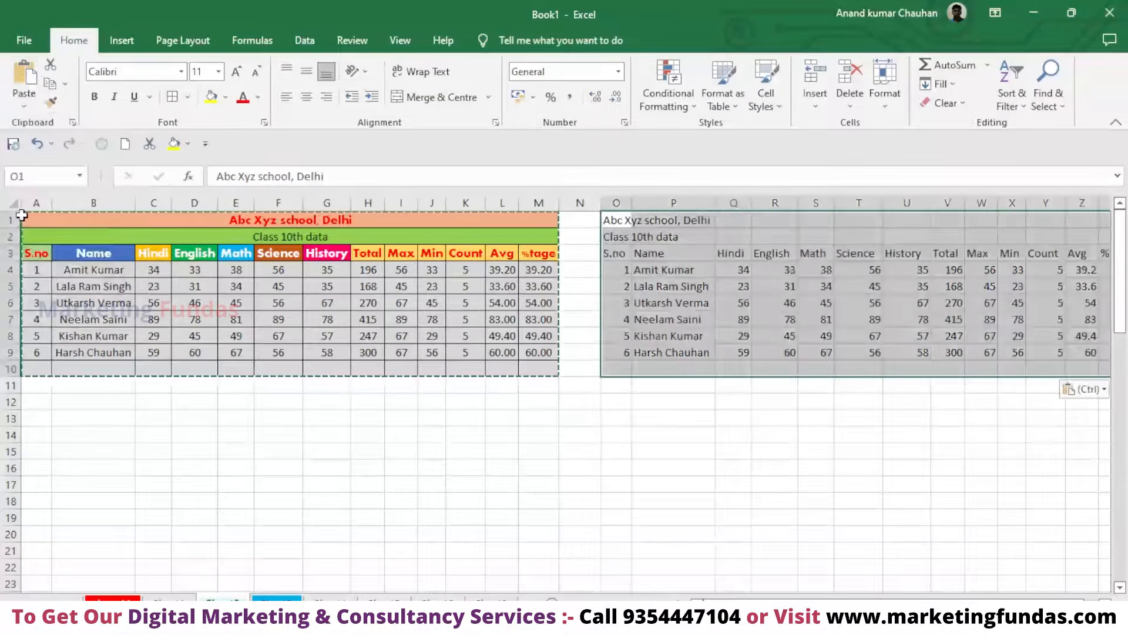
- Paste the copied table at O12 with the Values & Number Formatting option and clear the copy marquee
click(606, 402)
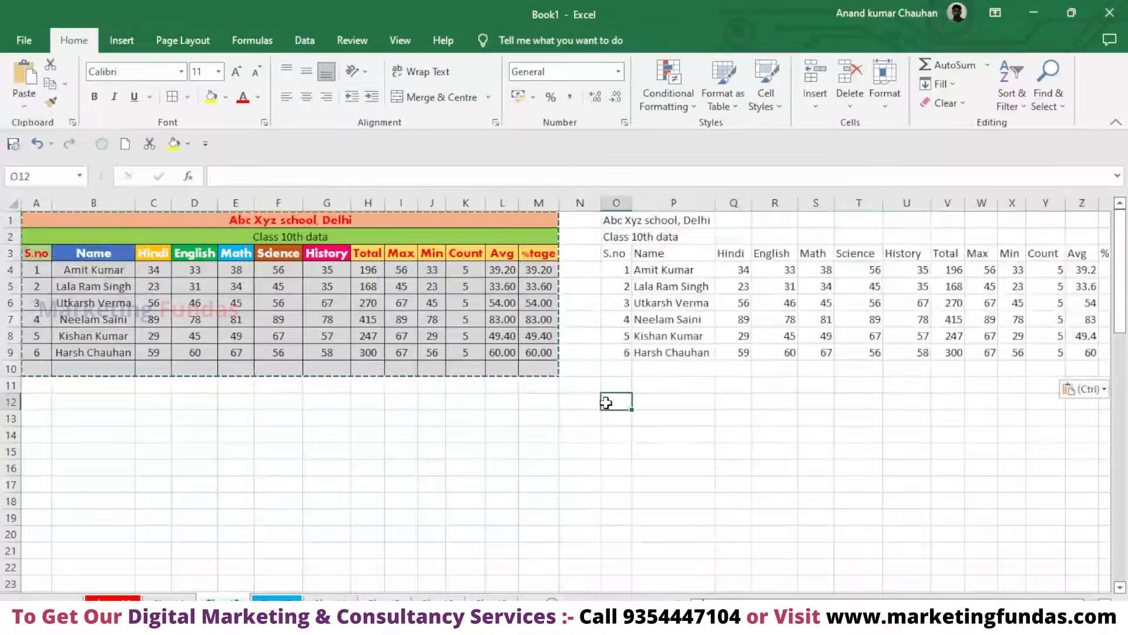
click(25, 104)
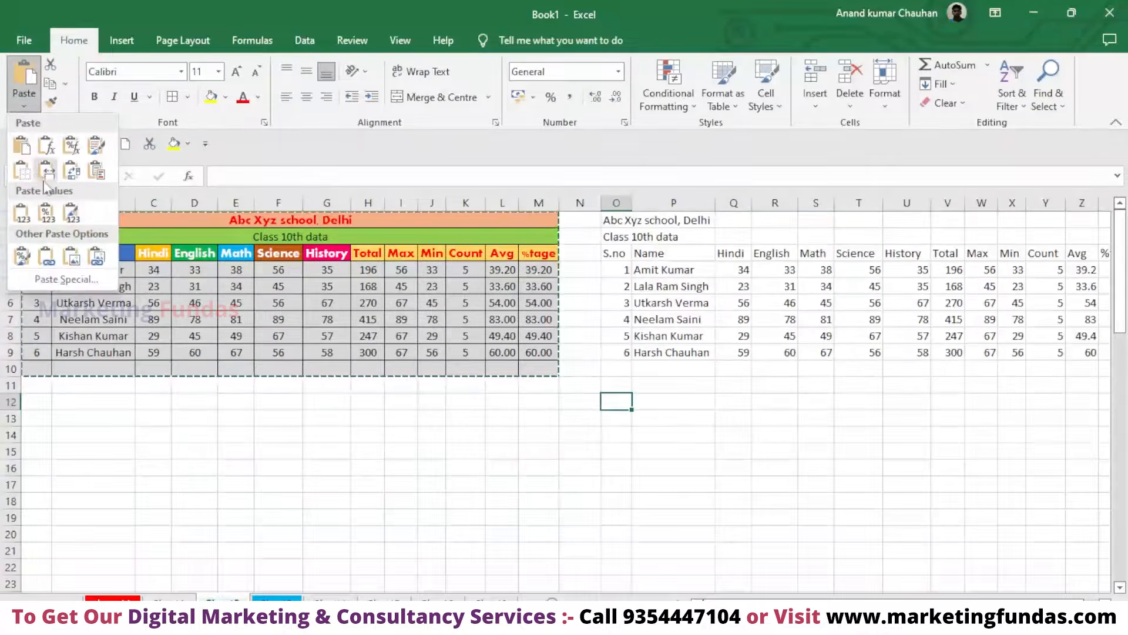
click(47, 212)
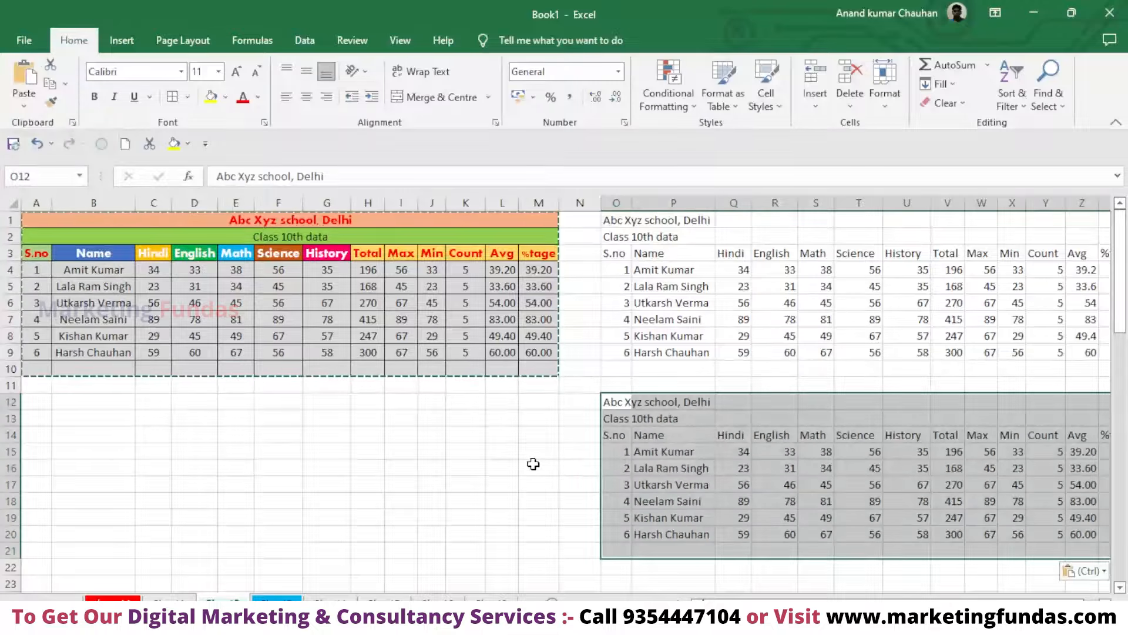
key(Escape)
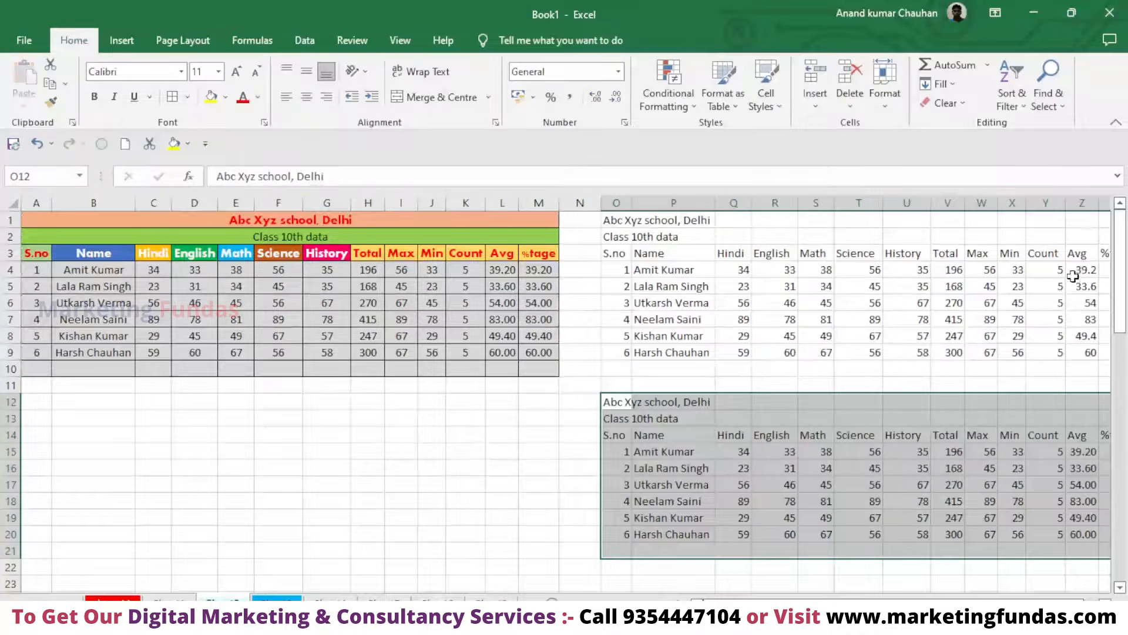
- Compare the Avg columns of both value pastes with the original table, and check the Total cell V15 for a formula
drag(1081, 270, 1088, 353)
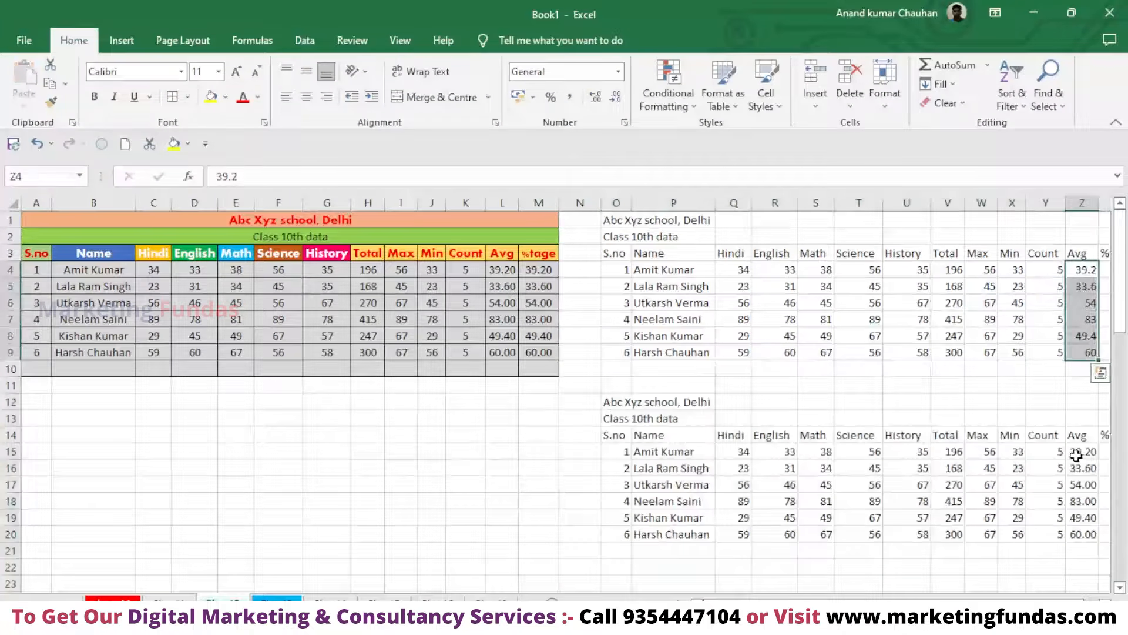
drag(1078, 452, 1085, 545)
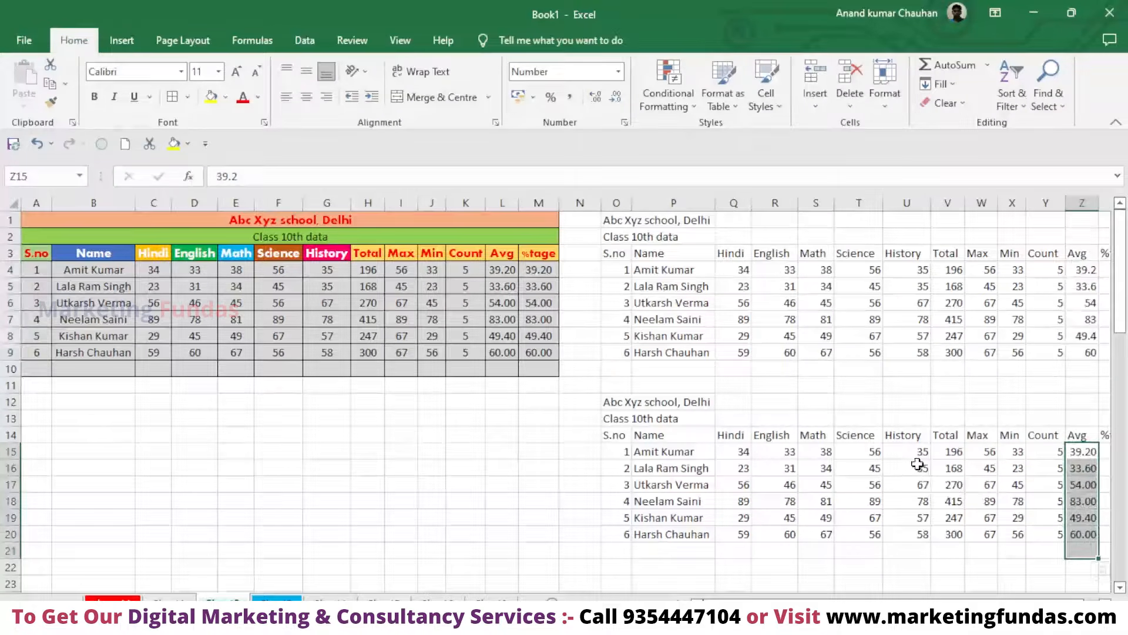
drag(1084, 270, 1088, 352)
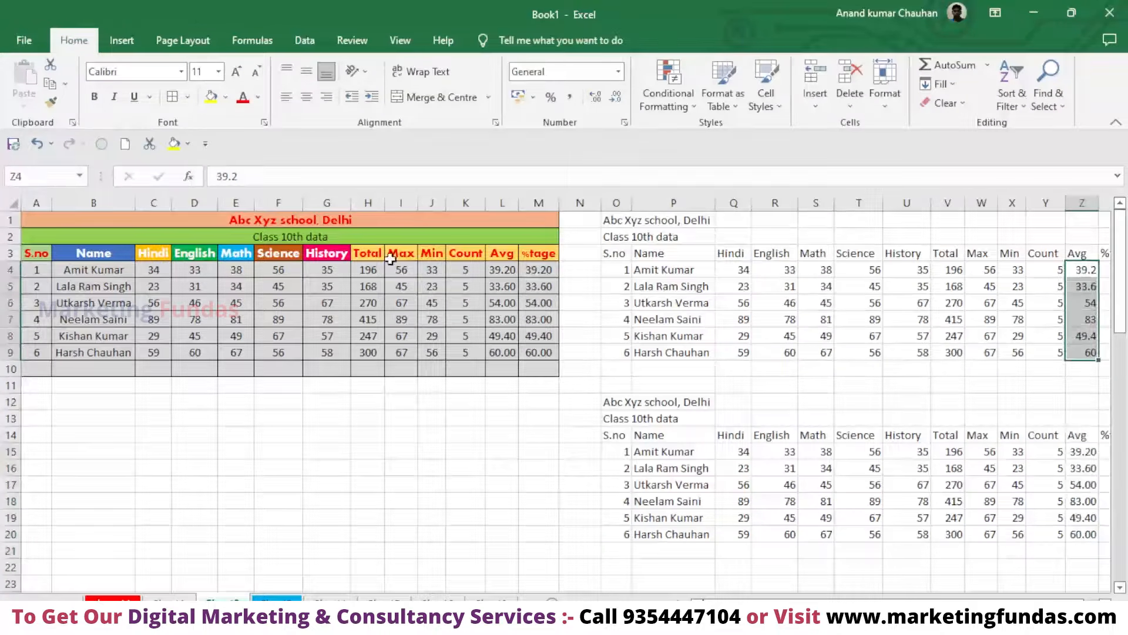
drag(497, 269, 539, 354)
drag(1082, 435, 1090, 535)
click(920, 483)
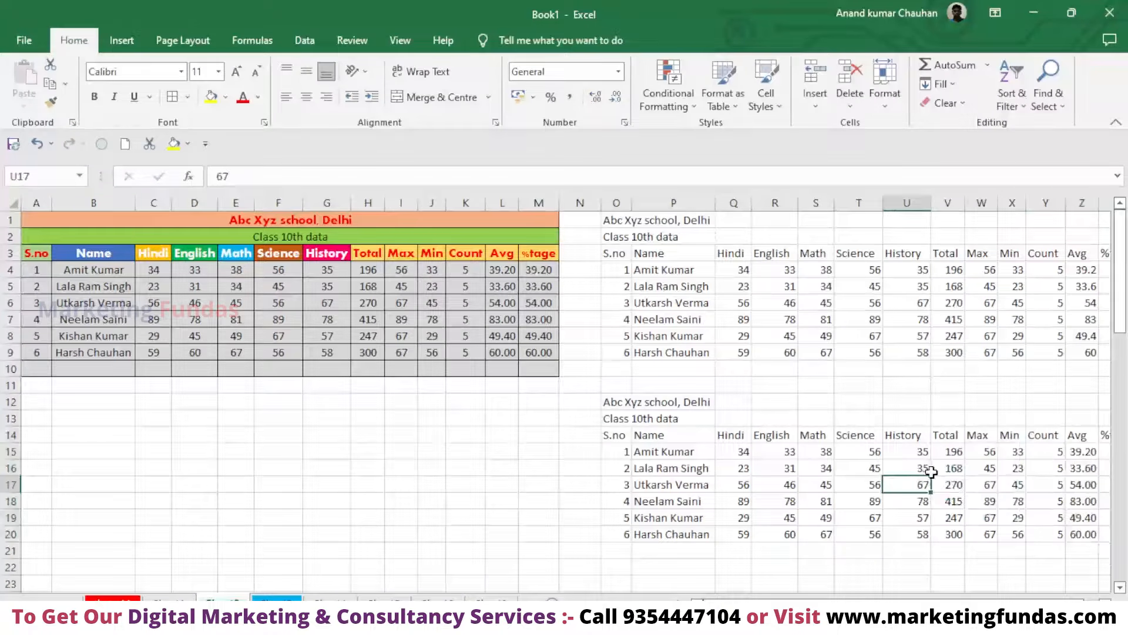
click(953, 457)
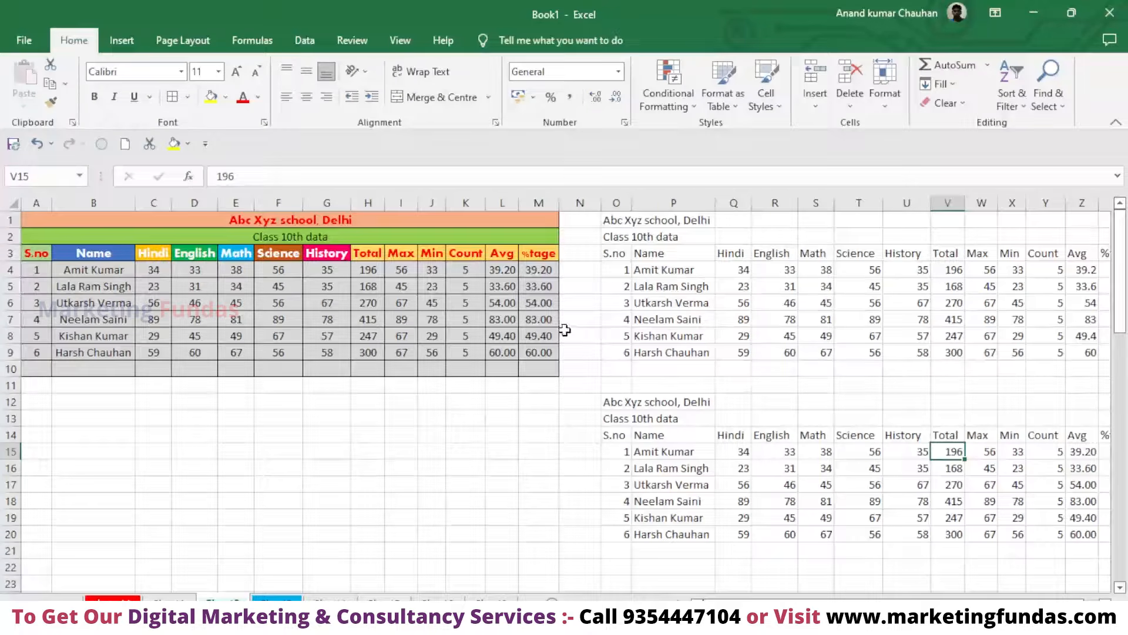
- Undo both value pastes, try pasting the table at O1 with the Values & Source Formatting option, and dismiss the warnings
key(ctrl+z)
key(ctrl+z)
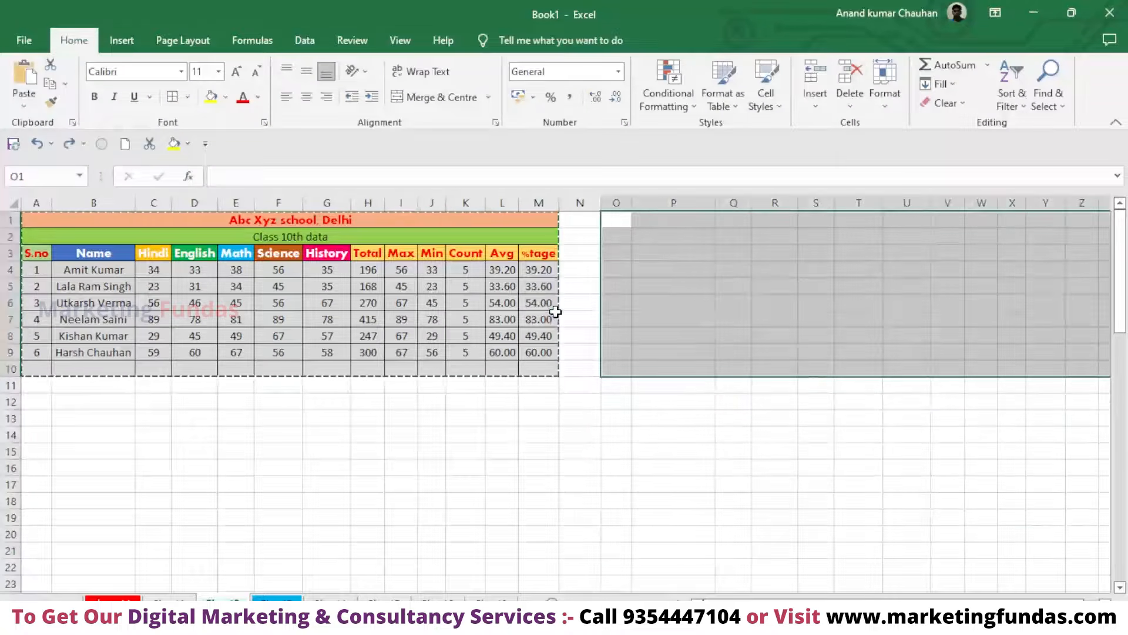
click(27, 105)
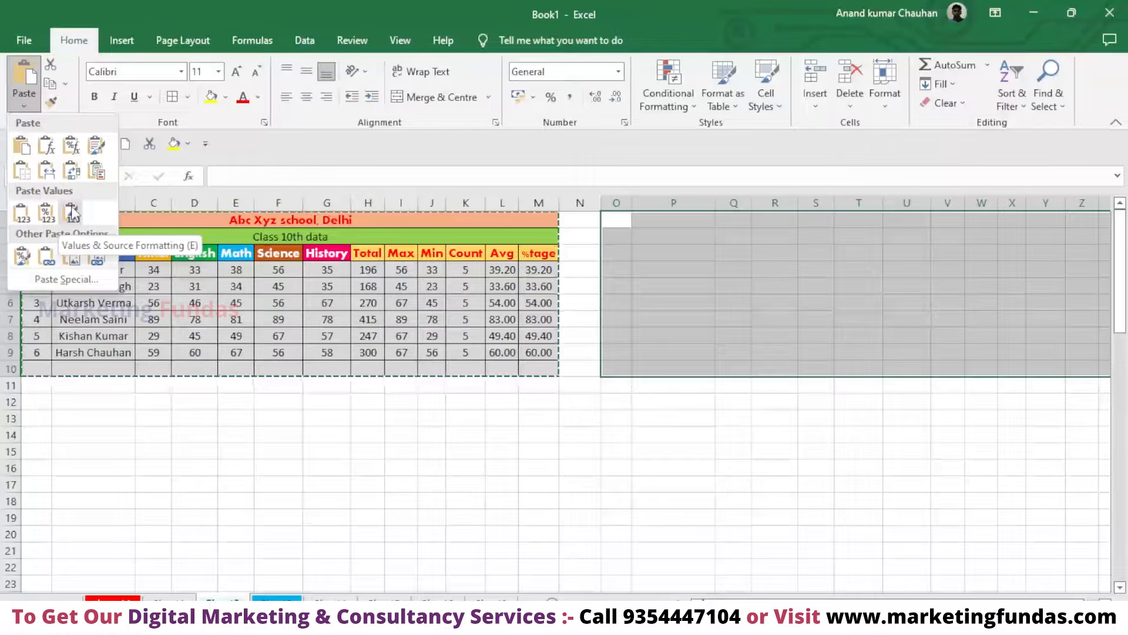
click(72, 212)
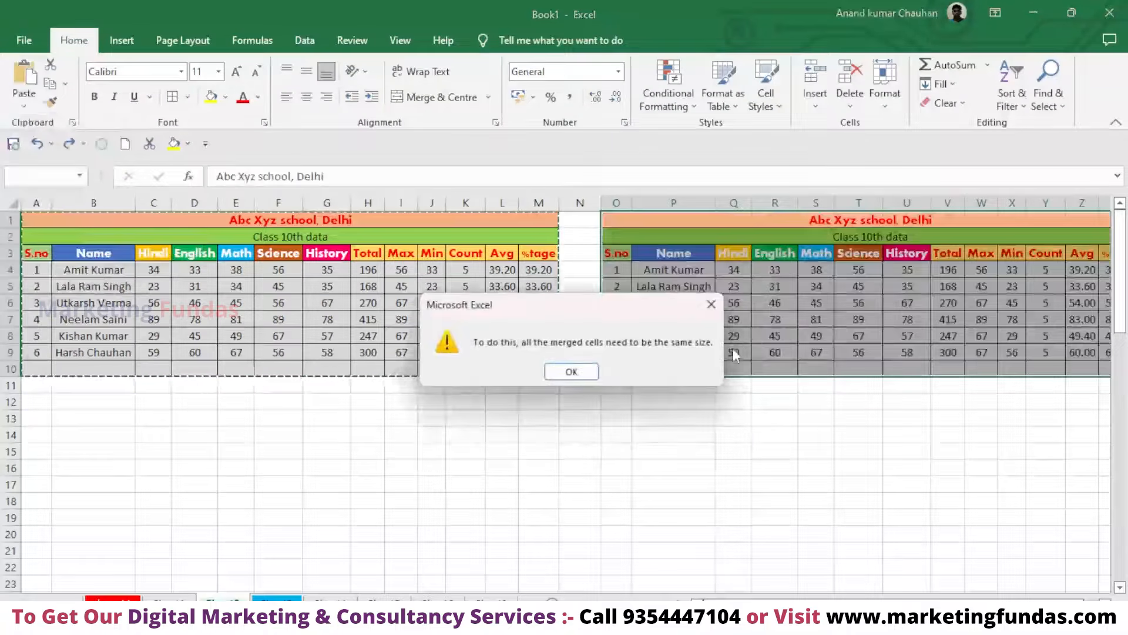
click(569, 373)
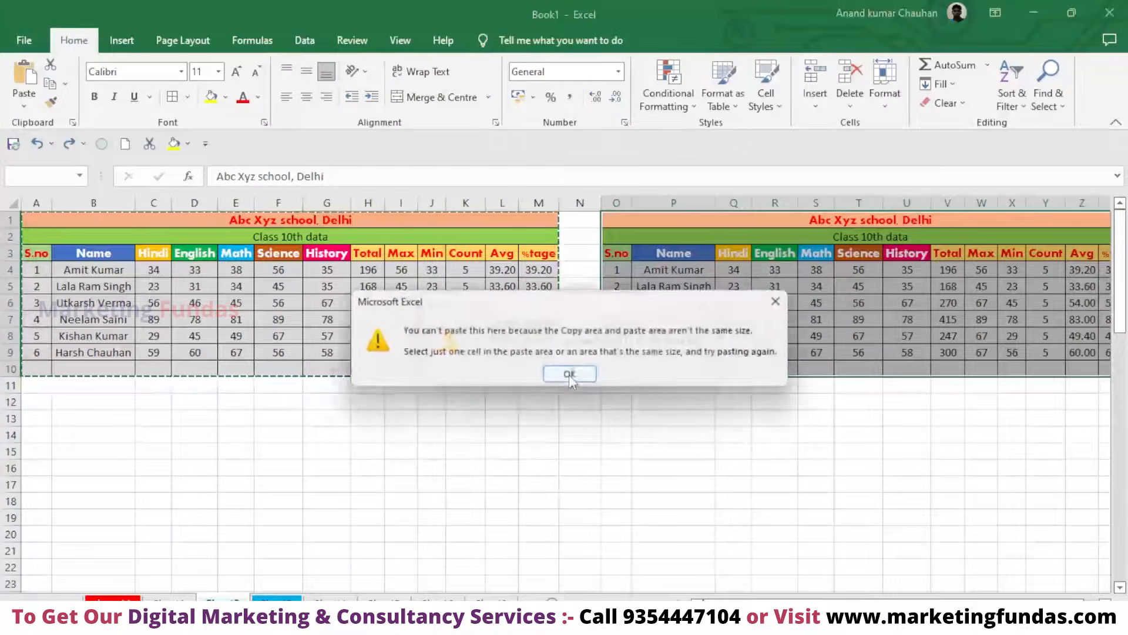
click(570, 375)
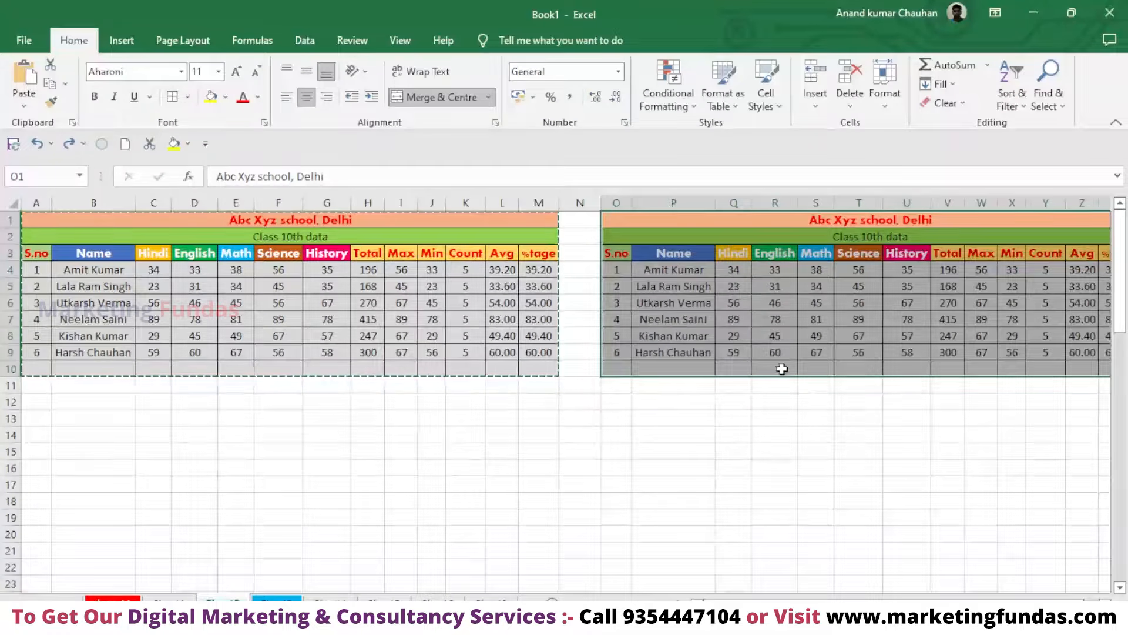
- Repeat the Values & Source Formatting paste at O1, select the first Hindi mark in Q4, and clear the copy marquee
click(24, 101)
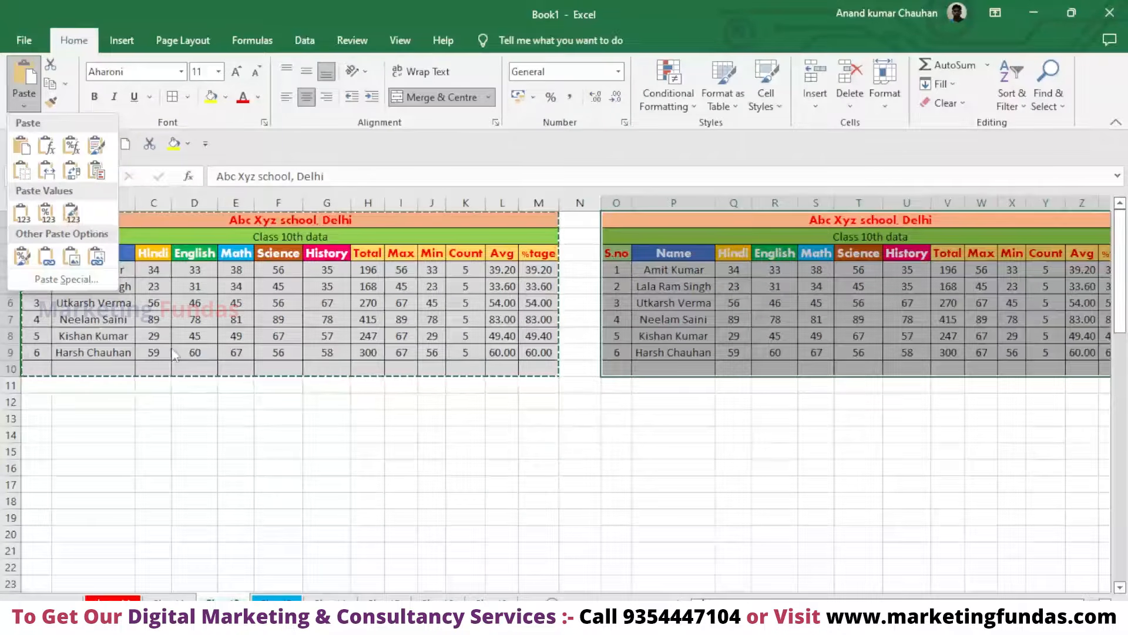
click(70, 217)
click(729, 271)
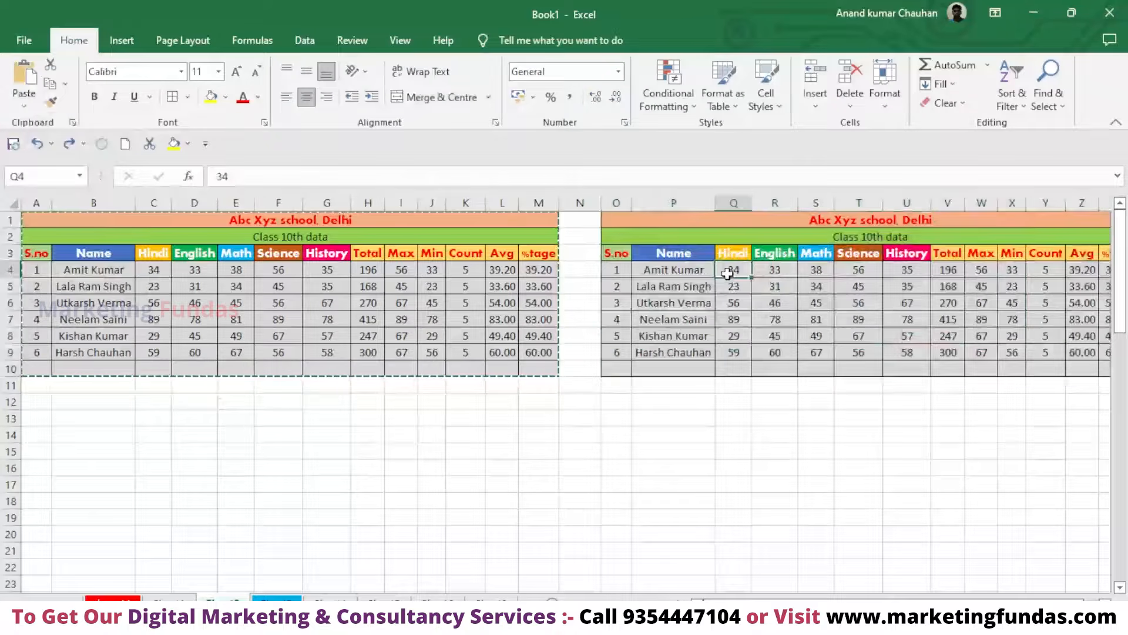
key(Escape)
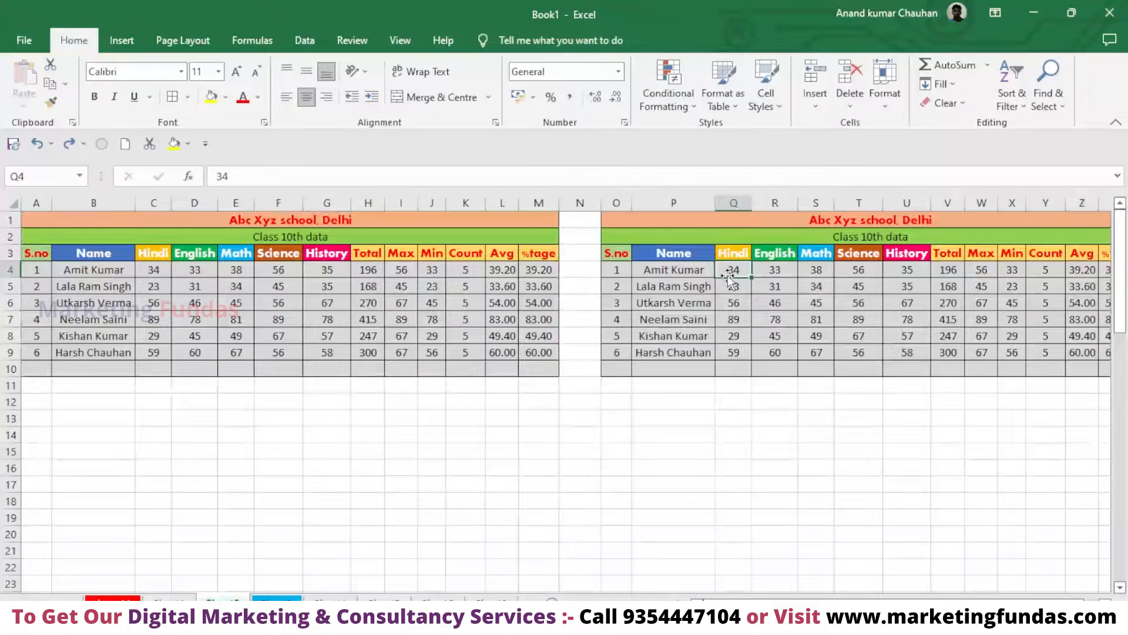
- Clear all contents and formatting from the table copy that starts at O1
click(758, 272)
drag(619, 217, 708, 366)
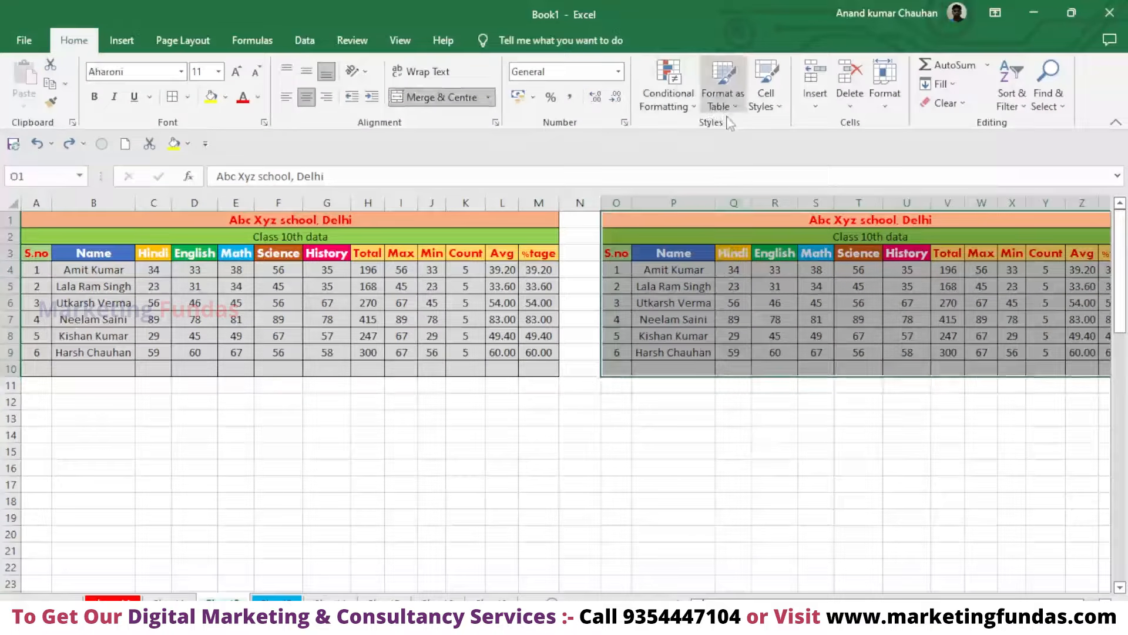
click(940, 103)
click(958, 136)
click(945, 103)
click(947, 118)
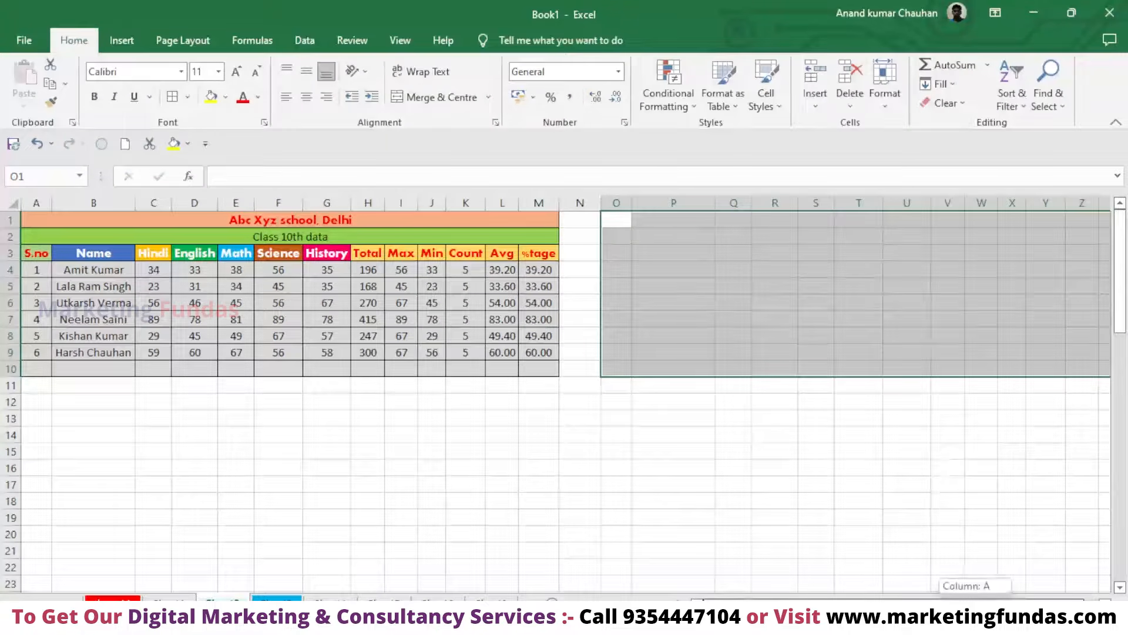
drag(963, 604, 979, 604)
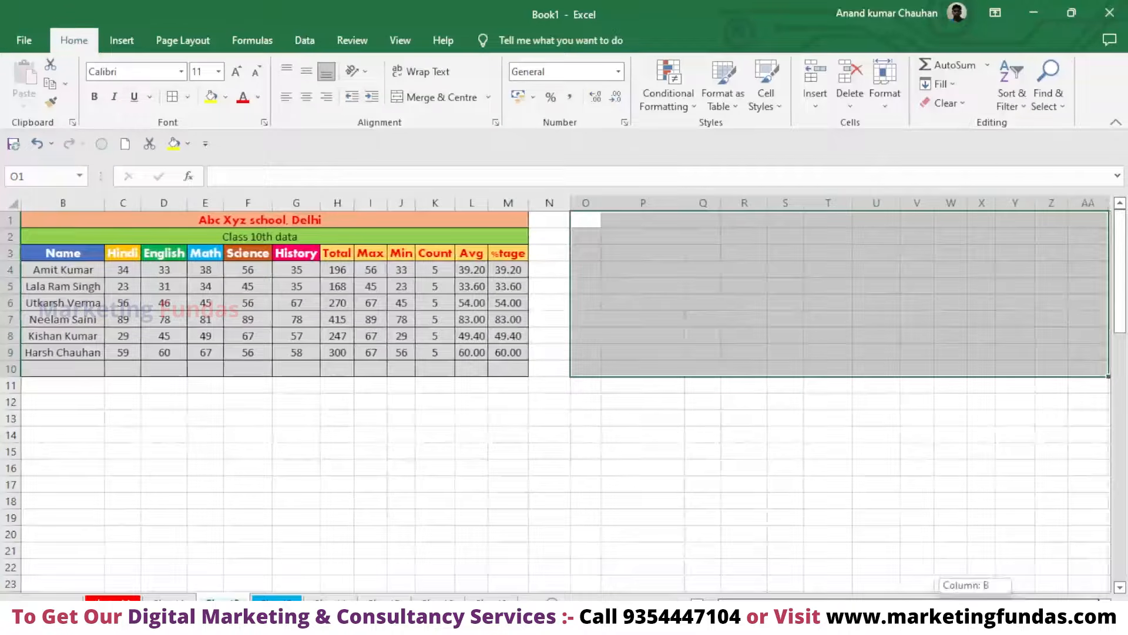
drag(978, 604, 1063, 605)
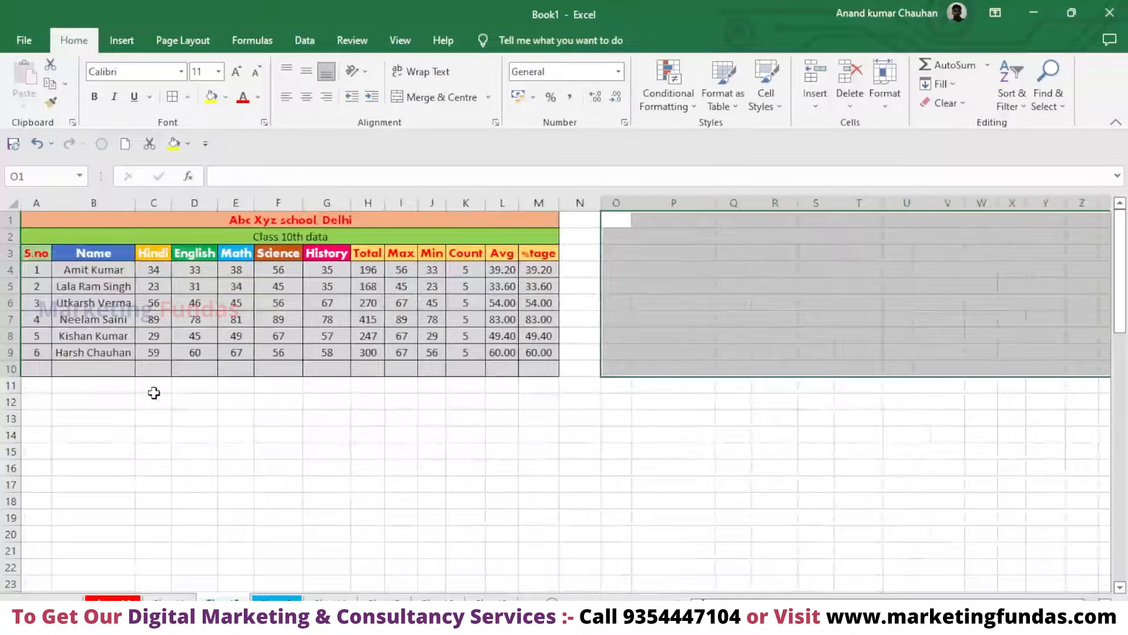
- Copy the original marks table A1:M10, paste only its formatting at O1, and clear the copy marquee
drag(92, 222, 103, 365)
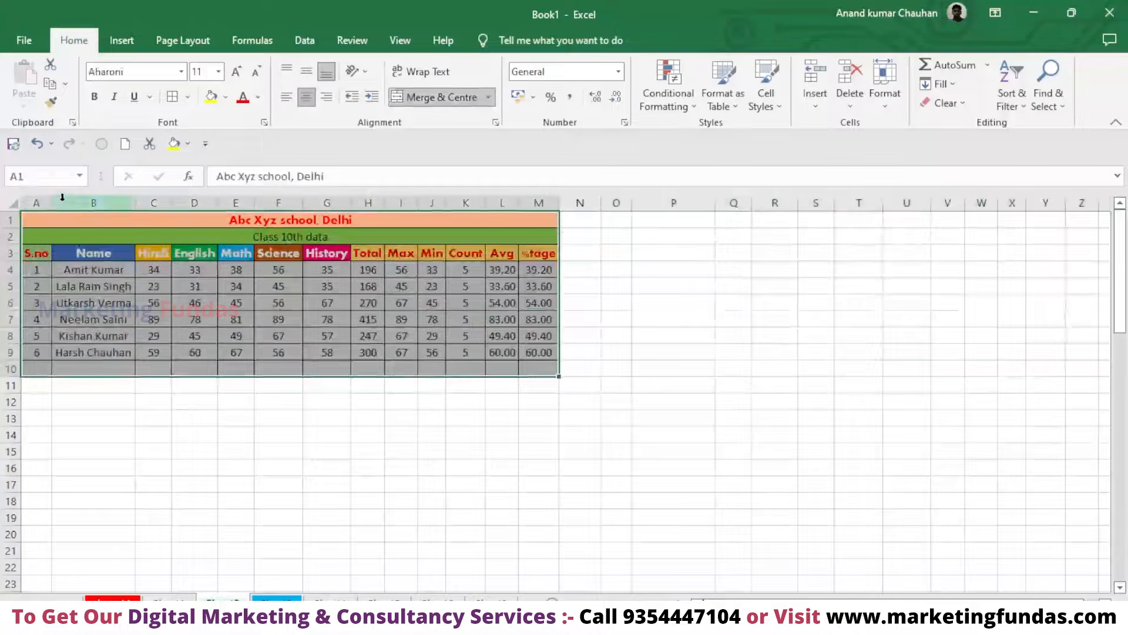
right_click(109, 219)
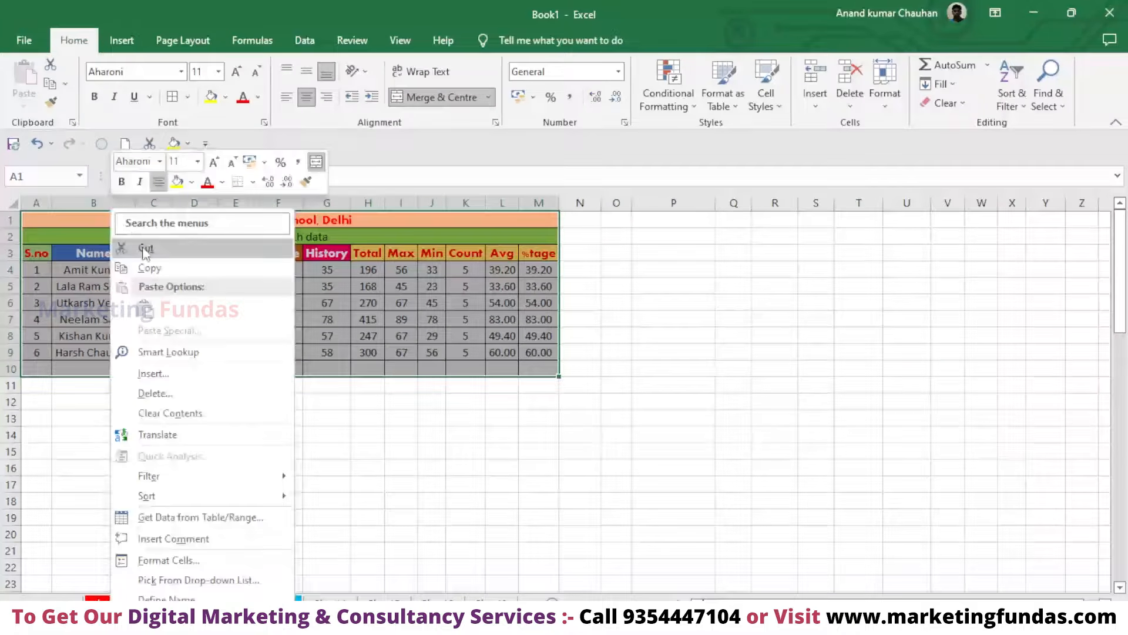
click(159, 270)
click(24, 106)
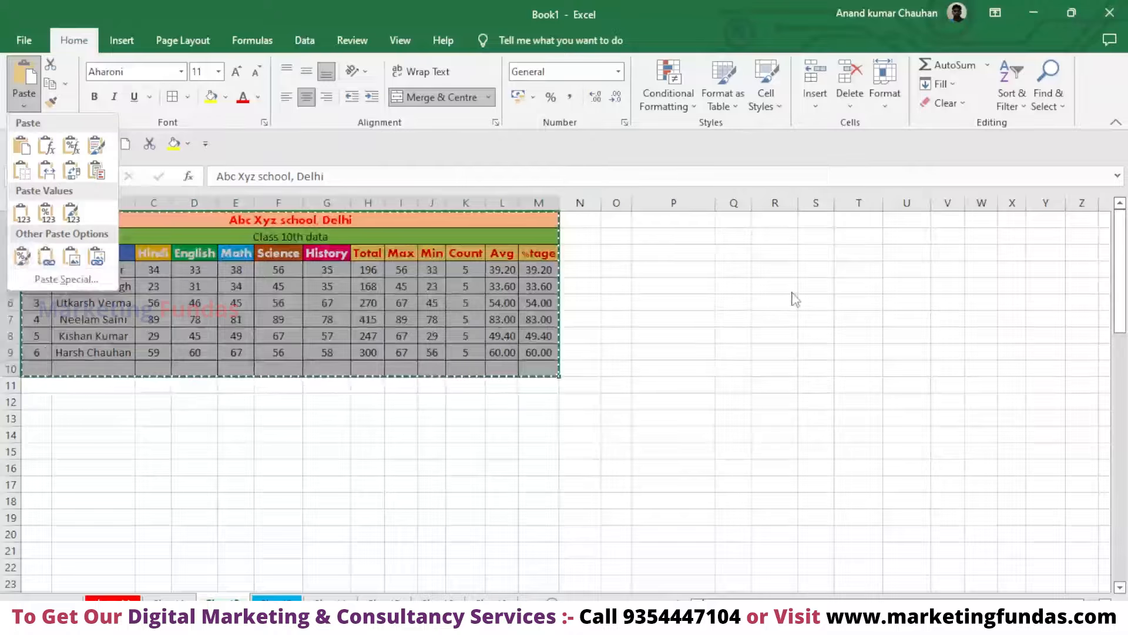
click(607, 226)
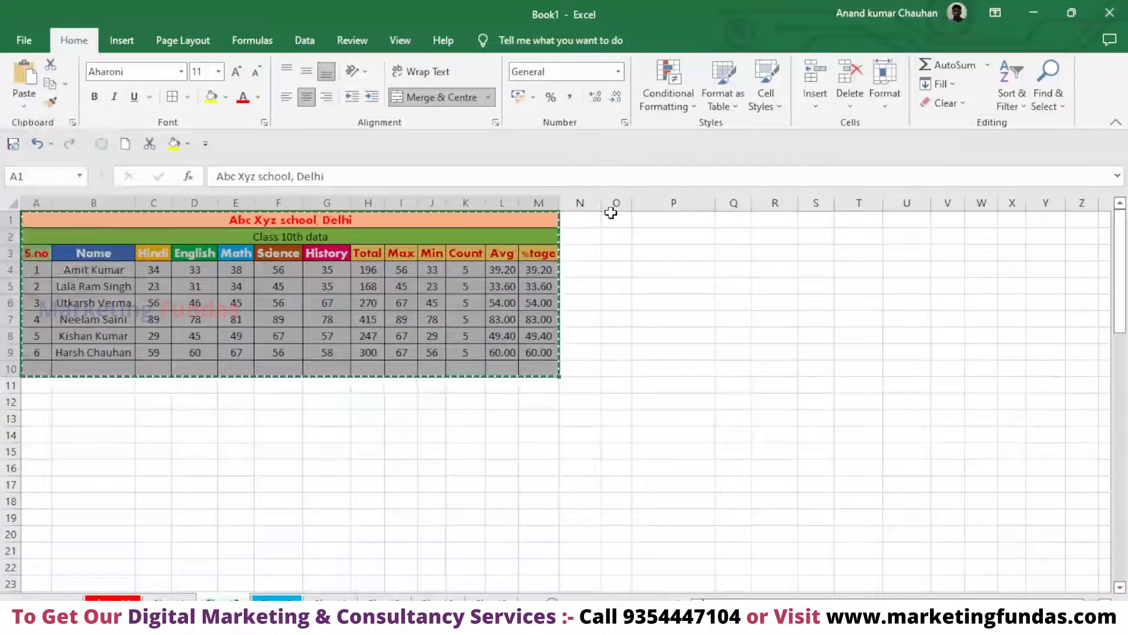
click(613, 223)
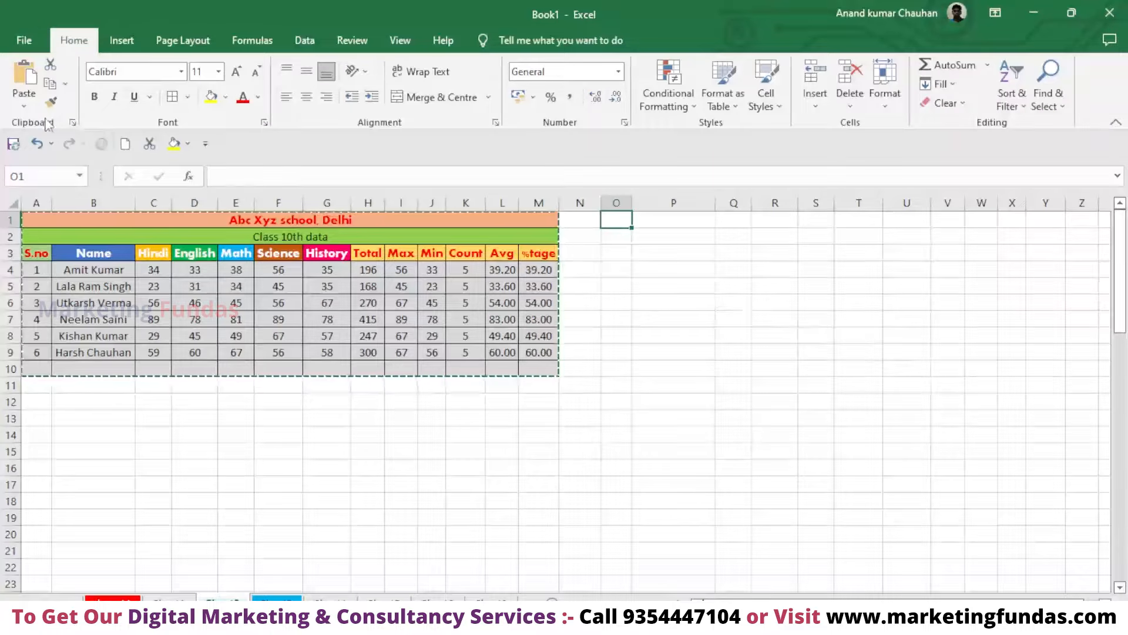
click(23, 106)
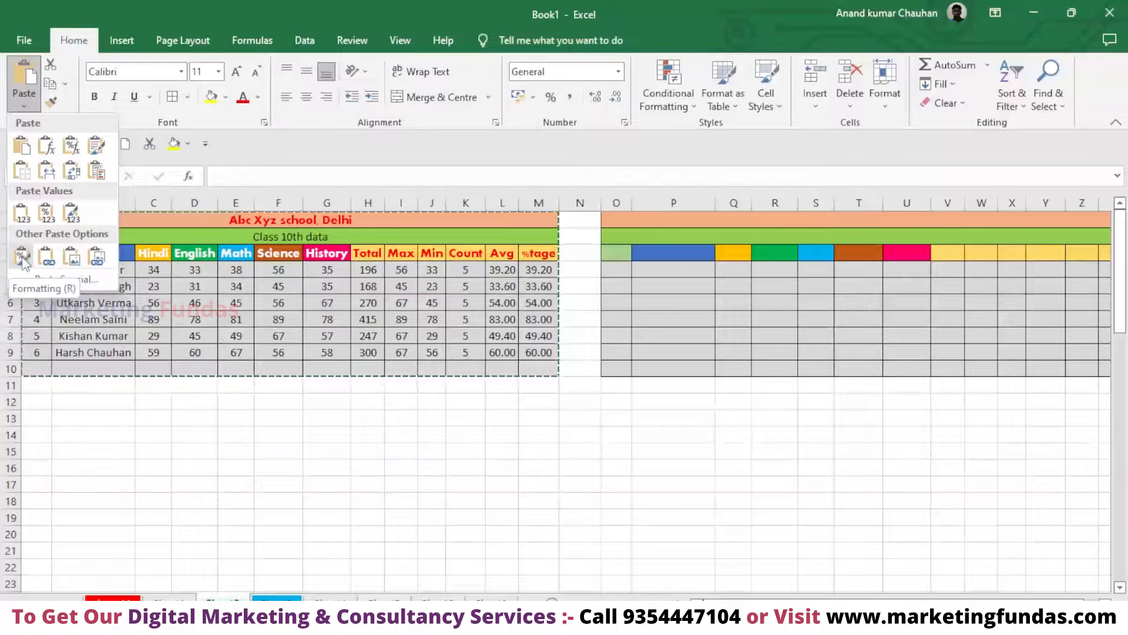
click(23, 259)
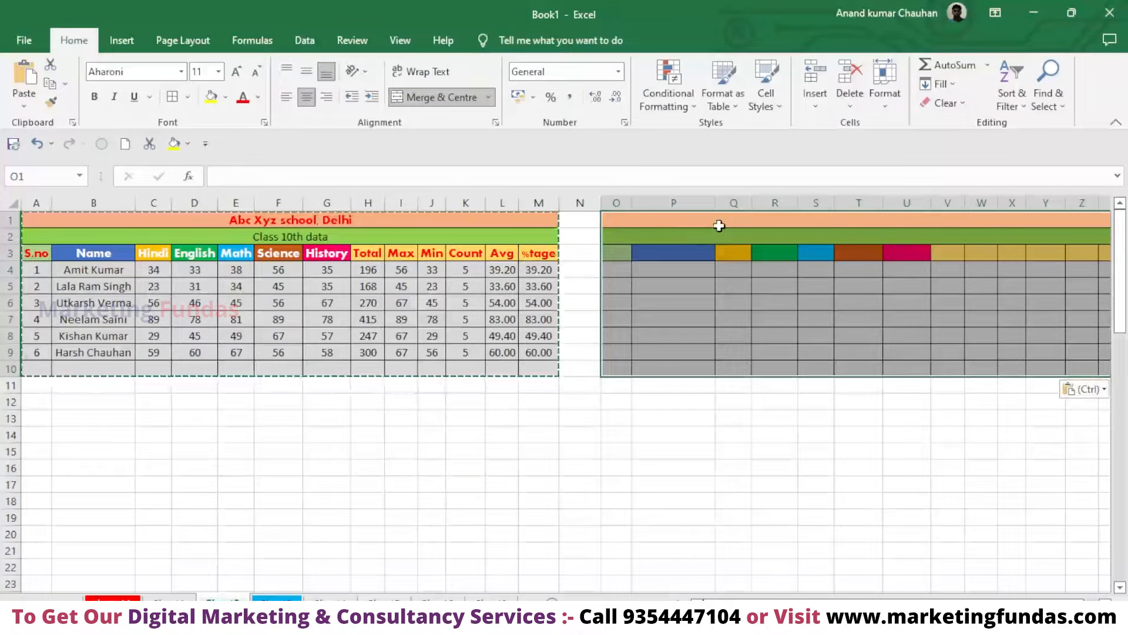
key(Escape)
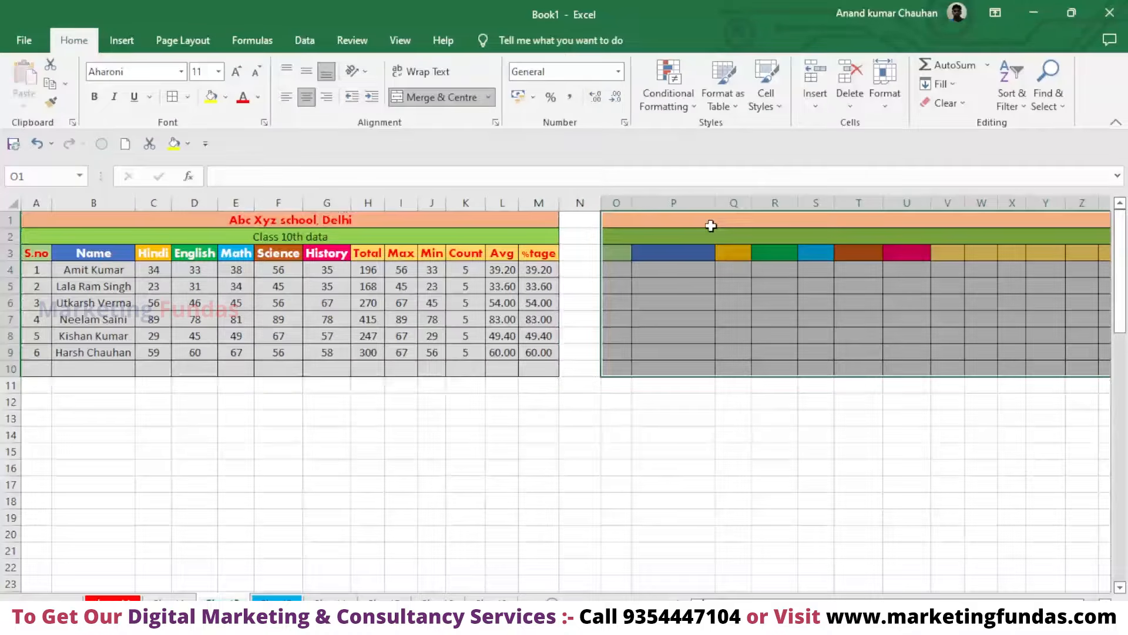
- Test the formatted title row O1 with the sample text FOPJFOdo, erase it, and try a brief entry in O2
click(707, 219)
double_click(746, 223)
text(FOPJFOdo)
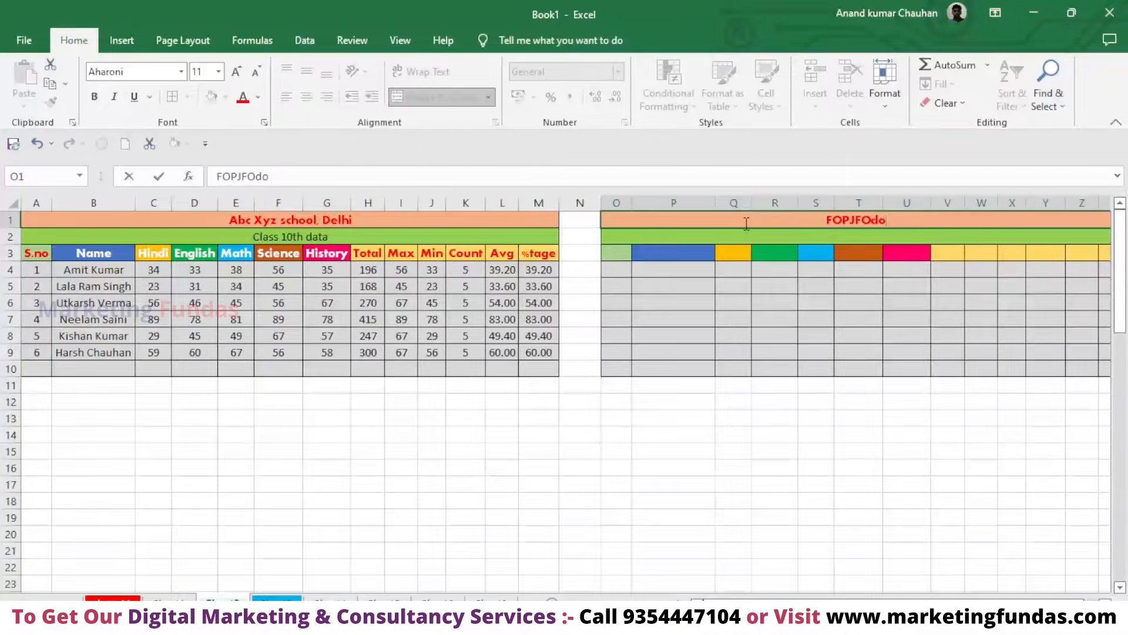
key(BackSpace)
key(BackSpace)
key(BackSpace)
key(BackSpace)
key(BackSpace)
key(BackSpace)
key(BackSpace)
key(BackSpace)
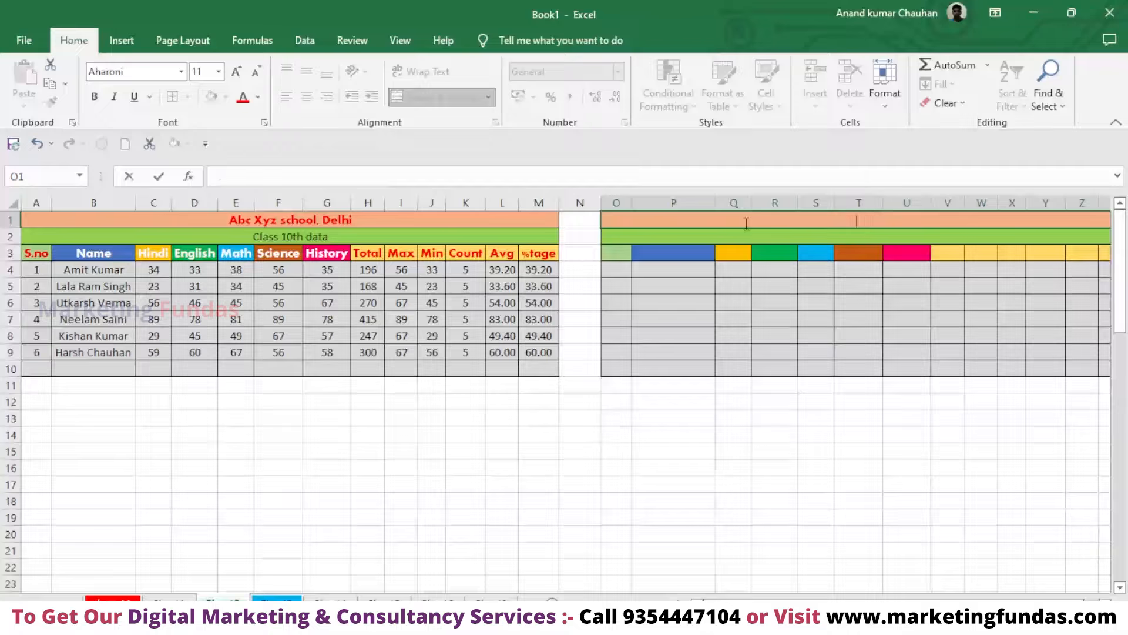
click(777, 238)
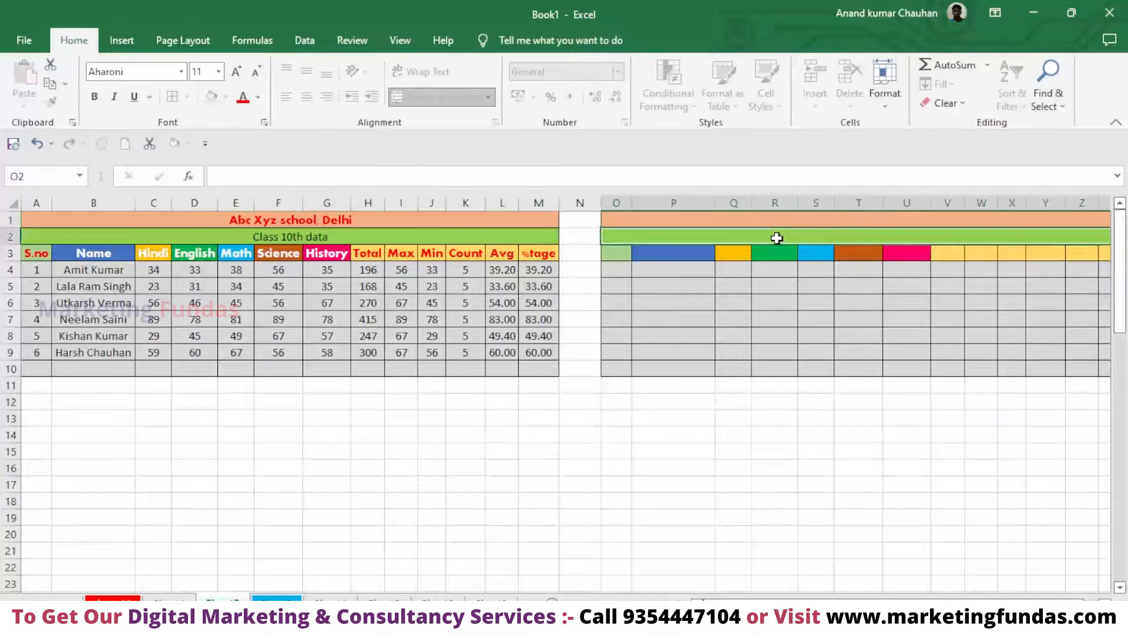
text(h)
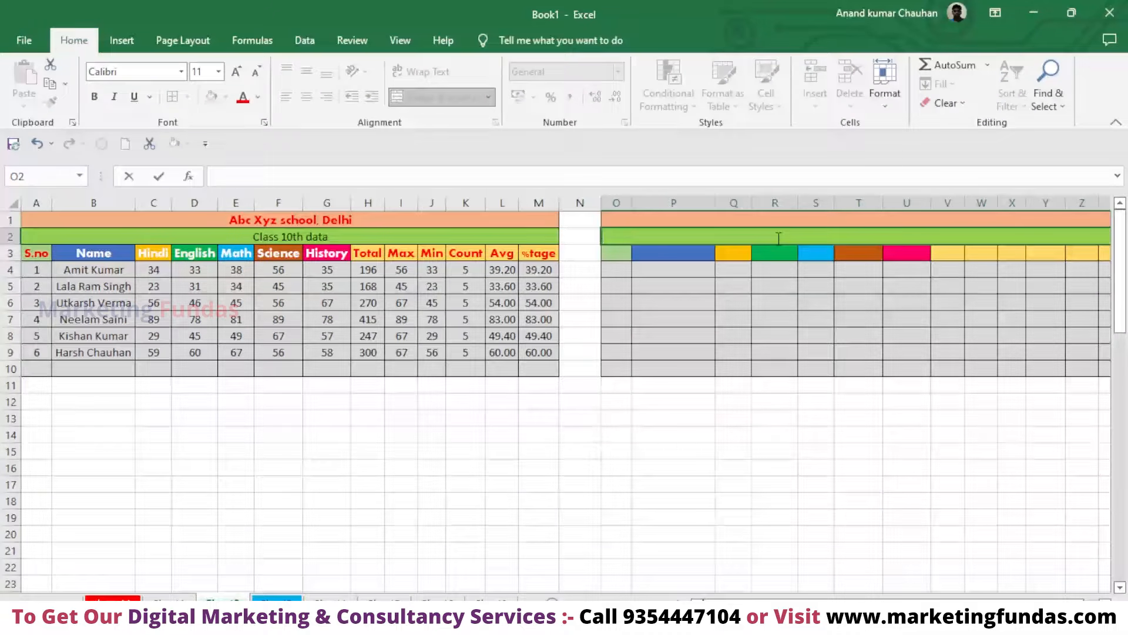
- Enter the sample text sjffwefpw in header cell P3, then try a sample entry in Q3 and erase it
click(699, 249)
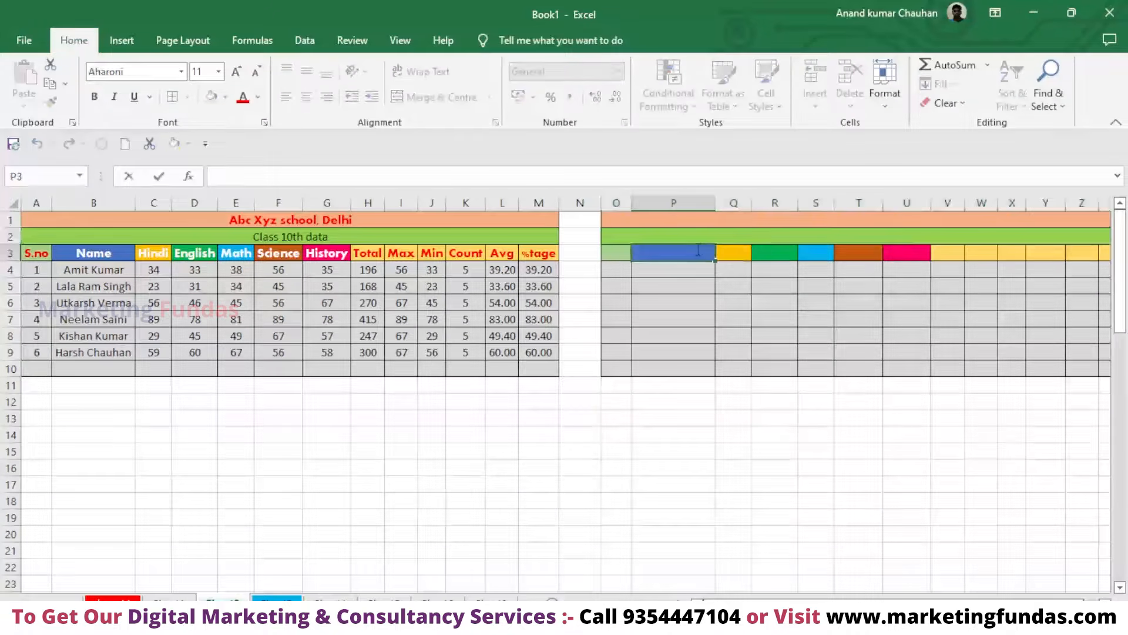
text(sjffw)
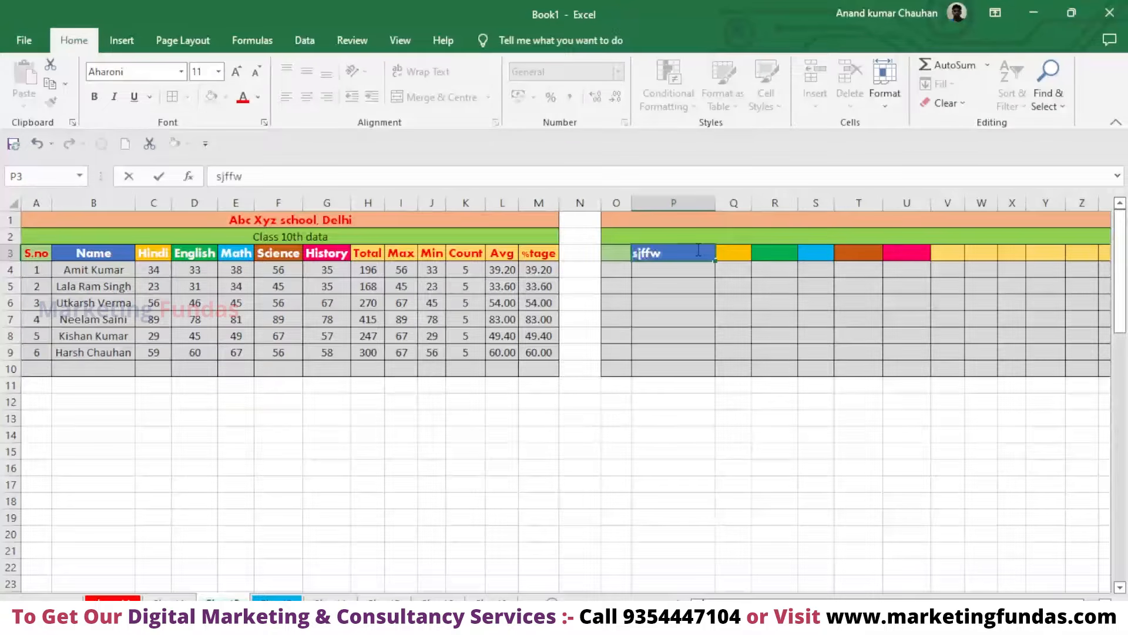
text(efp)
key(Tab)
text(kfovksdvkmf)
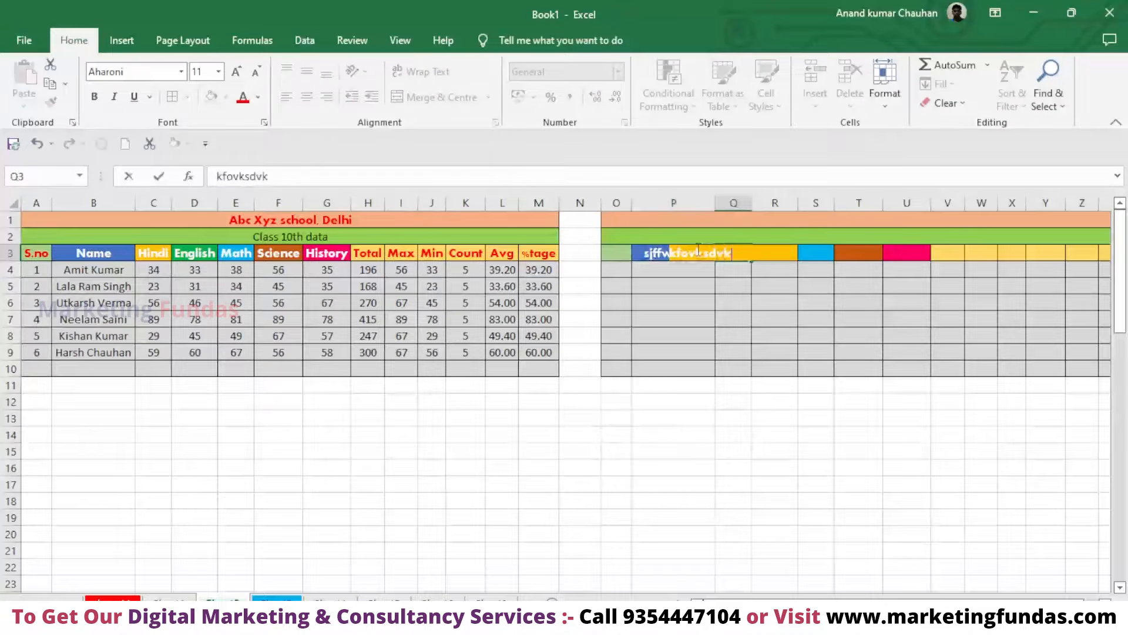
key(BackSpace)
key(BackSpace)
key(BackSpace)
key(BackSpace)
key(BackSpace)
key(BackSpace)
key(BackSpace)
key(BackSpace)
key(BackSpace)
key(BackSpace)
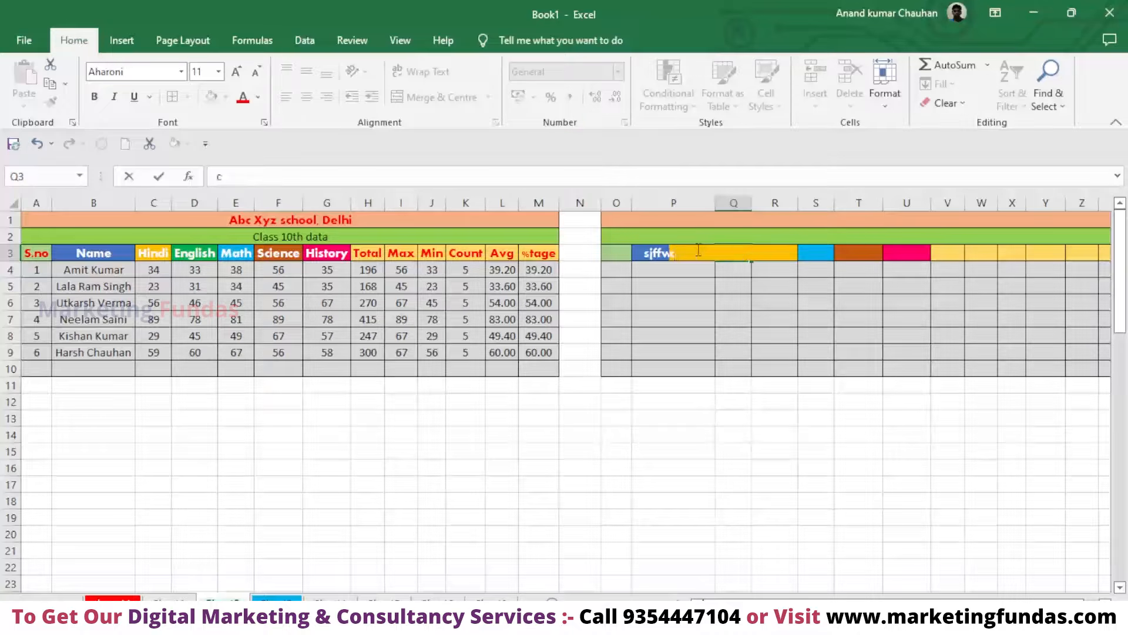
- Try erasing the sample text in P3, undoing and redoing the deletion several times
click(658, 253)
double_click(658, 252)
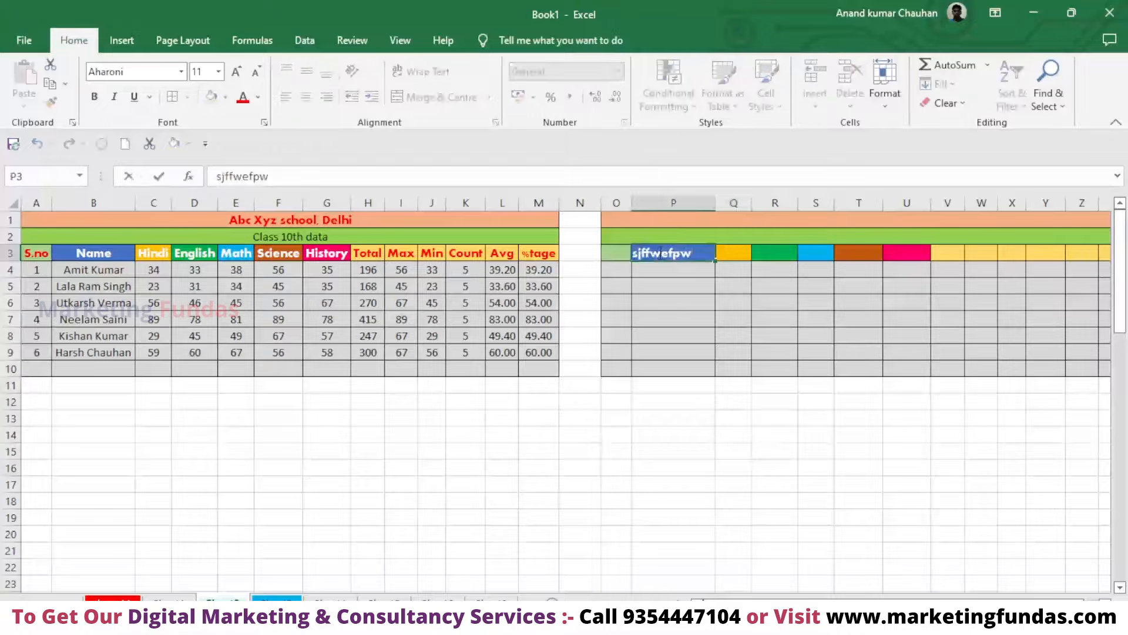
double_click(661, 252)
key(BackSpace)
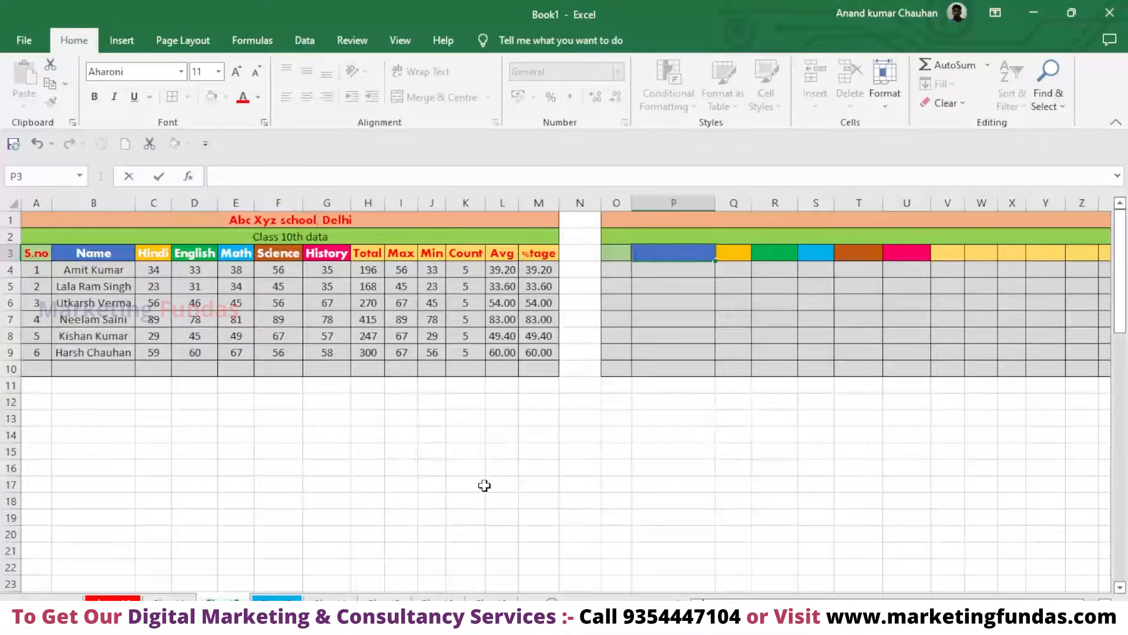
key(ctrl+z)
key(ctrl+y)
key(ctrl+z)
key(ctrl+y)
key(ctrl+z)
key(ctrl+y)
key(ctrl+z)
click(670, 417)
- Clear all contents and formatting from the formatted block that starts at O1
drag(606, 219, 695, 361)
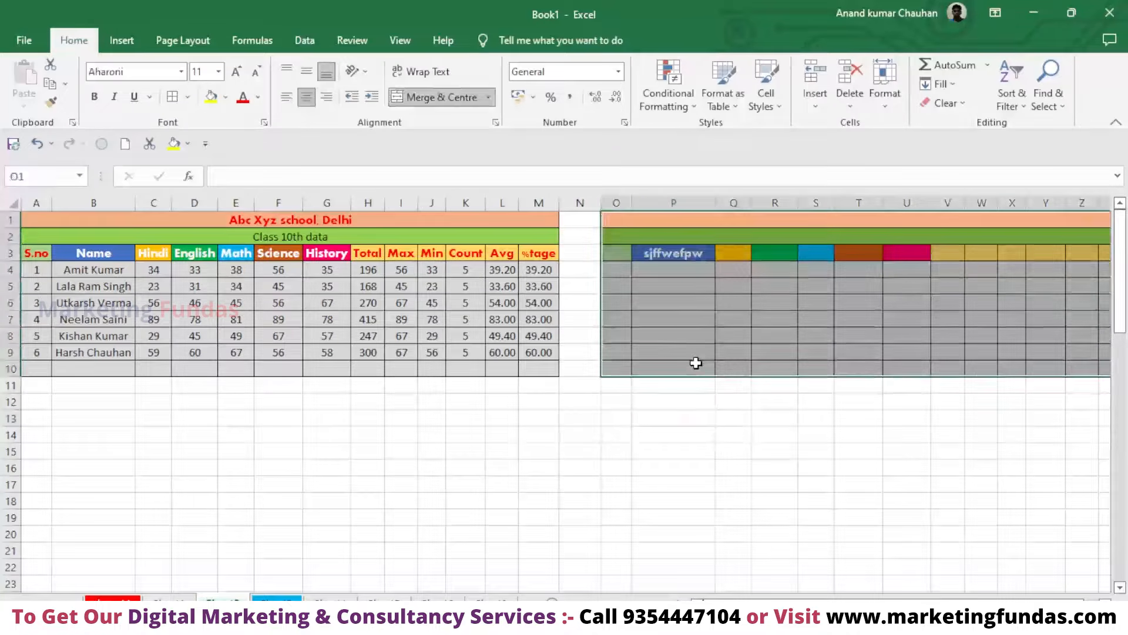
click(941, 104)
click(940, 104)
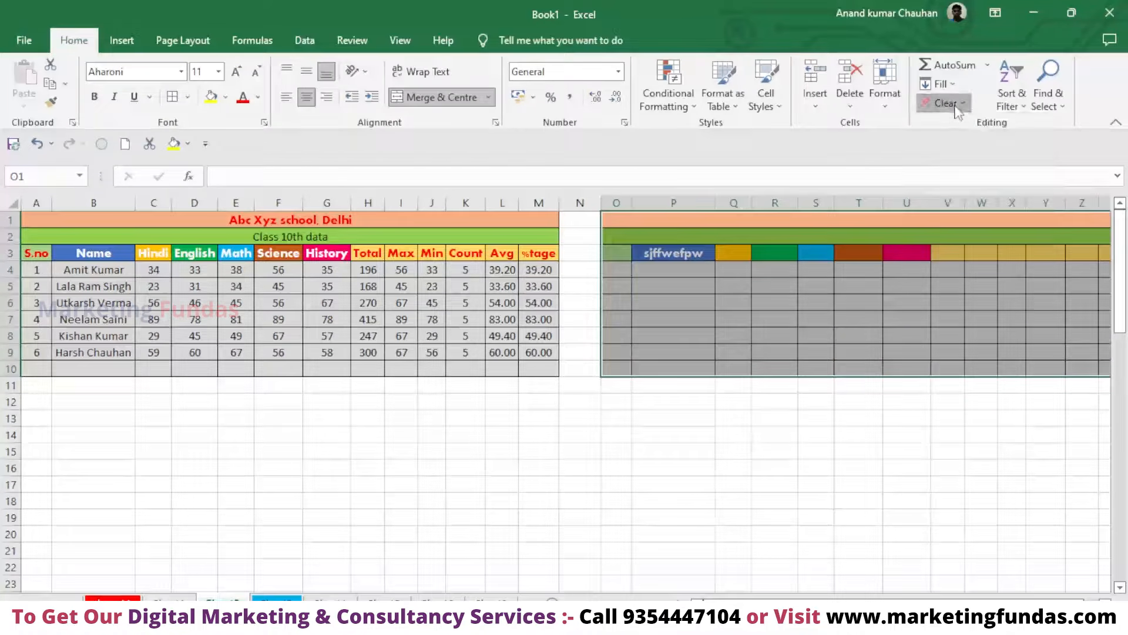
click(940, 103)
click(961, 124)
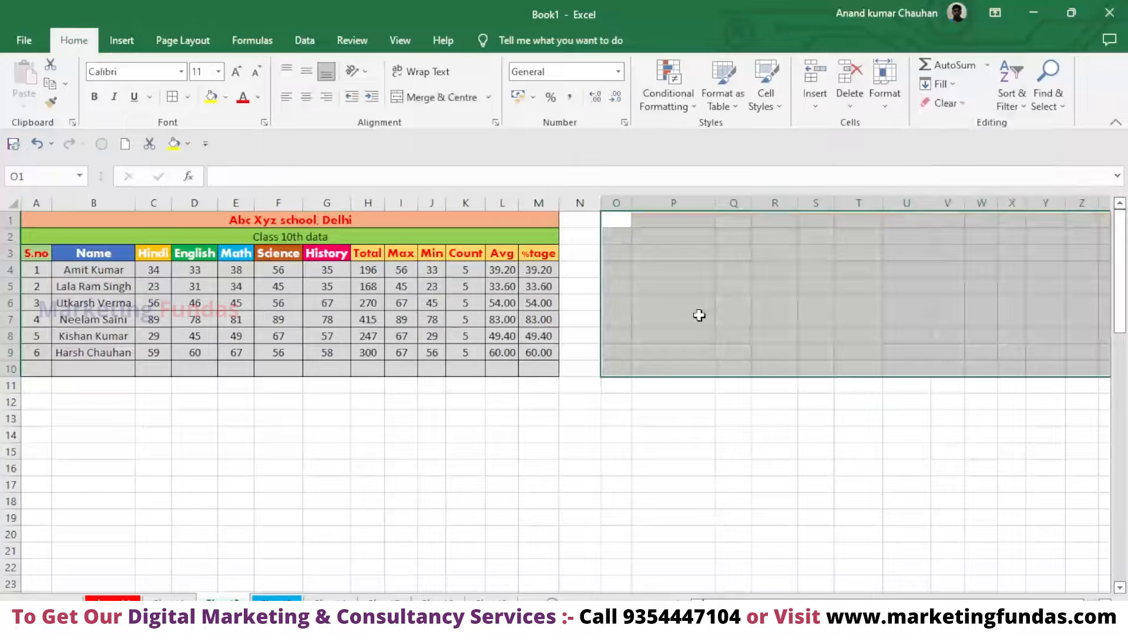
- Copy the original table A1:M10, paste it at O1 with Paste Link, clear the copy marquee, and select source cell C4
drag(56, 218, 66, 368)
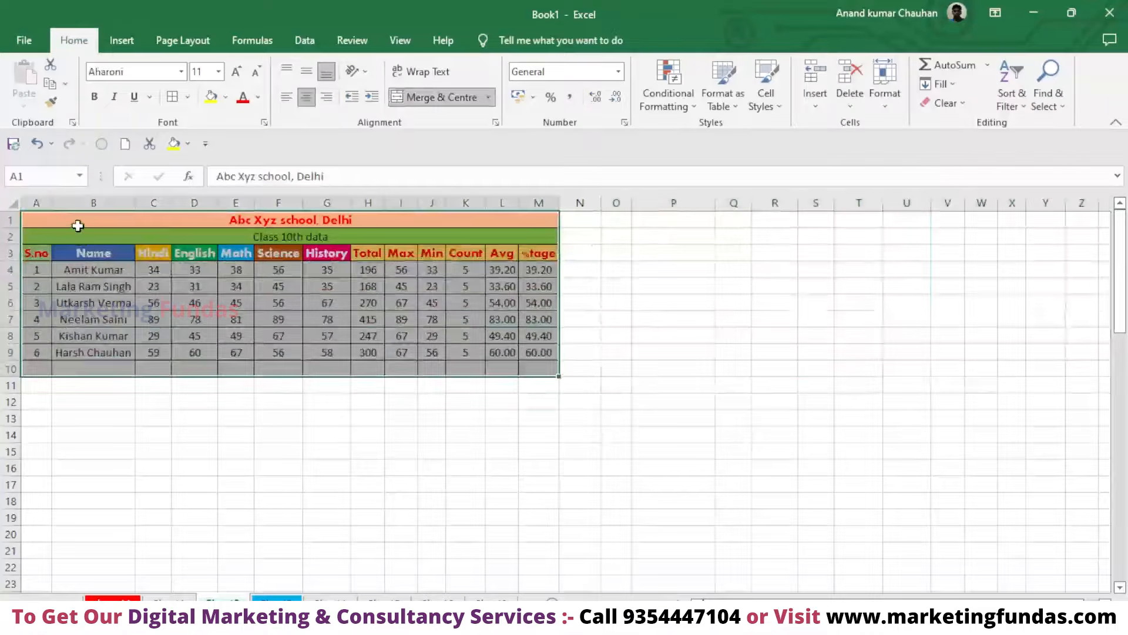
right_click(92, 212)
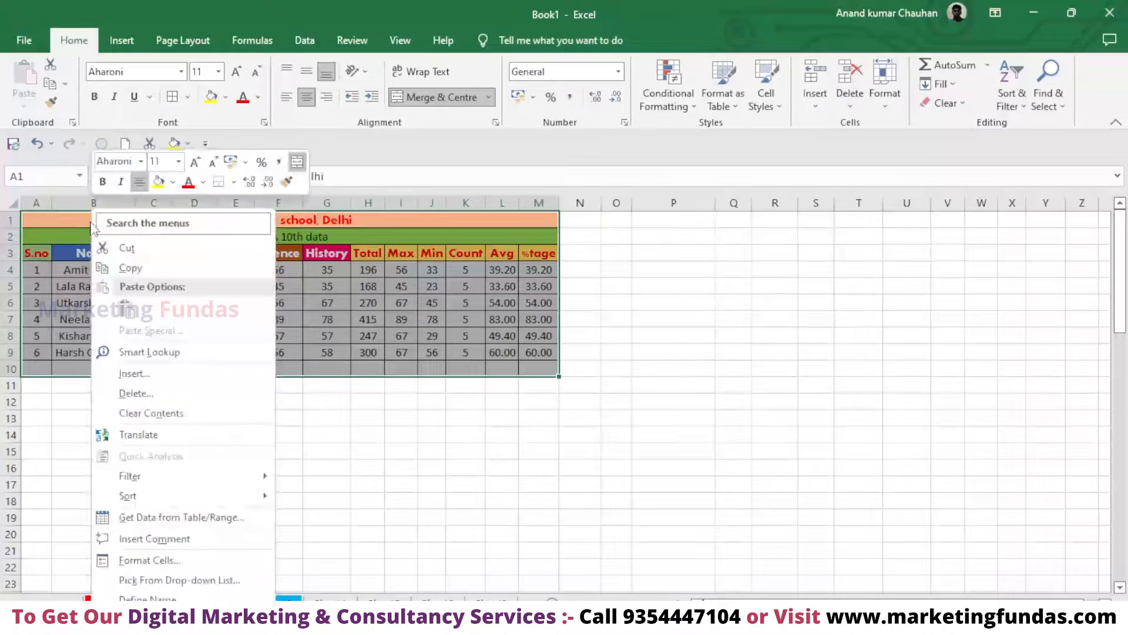
click(124, 269)
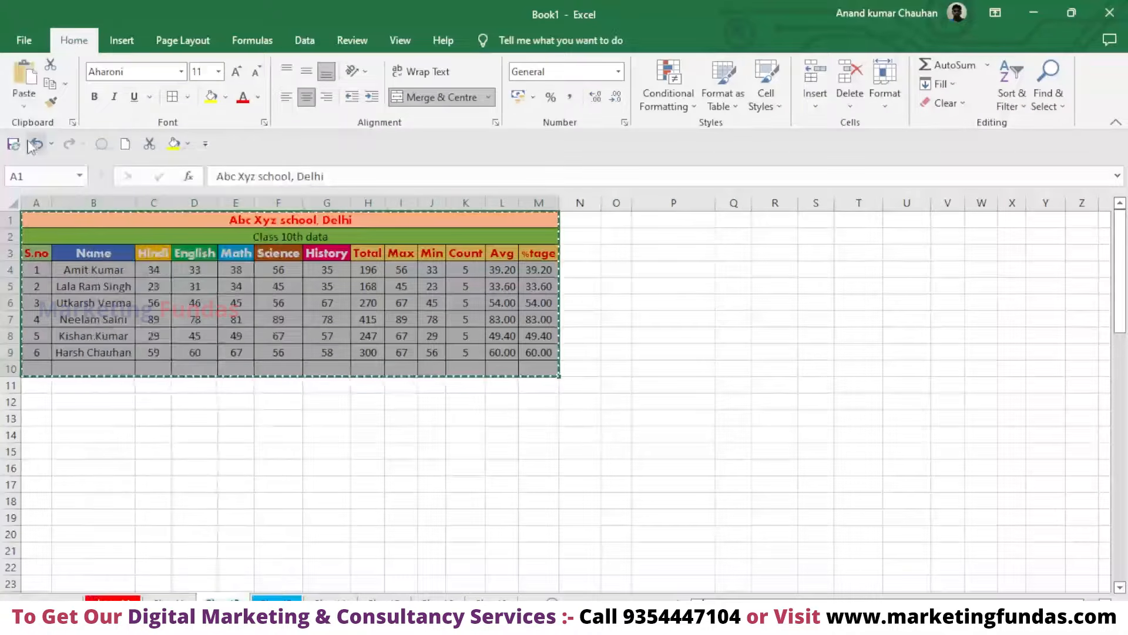
click(24, 104)
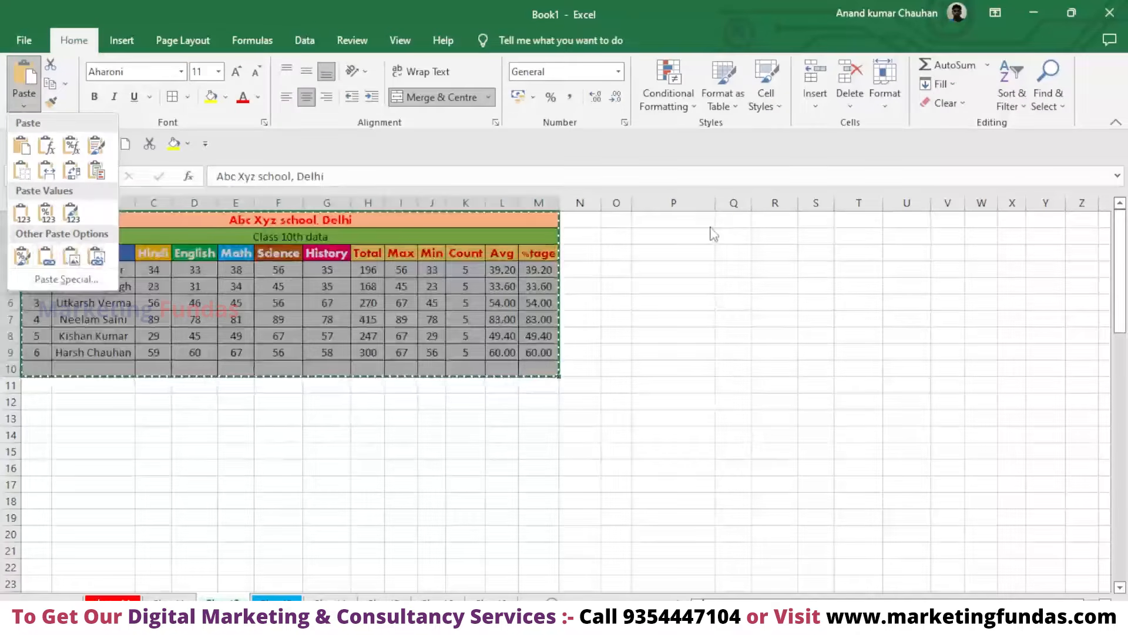
click(647, 226)
click(640, 223)
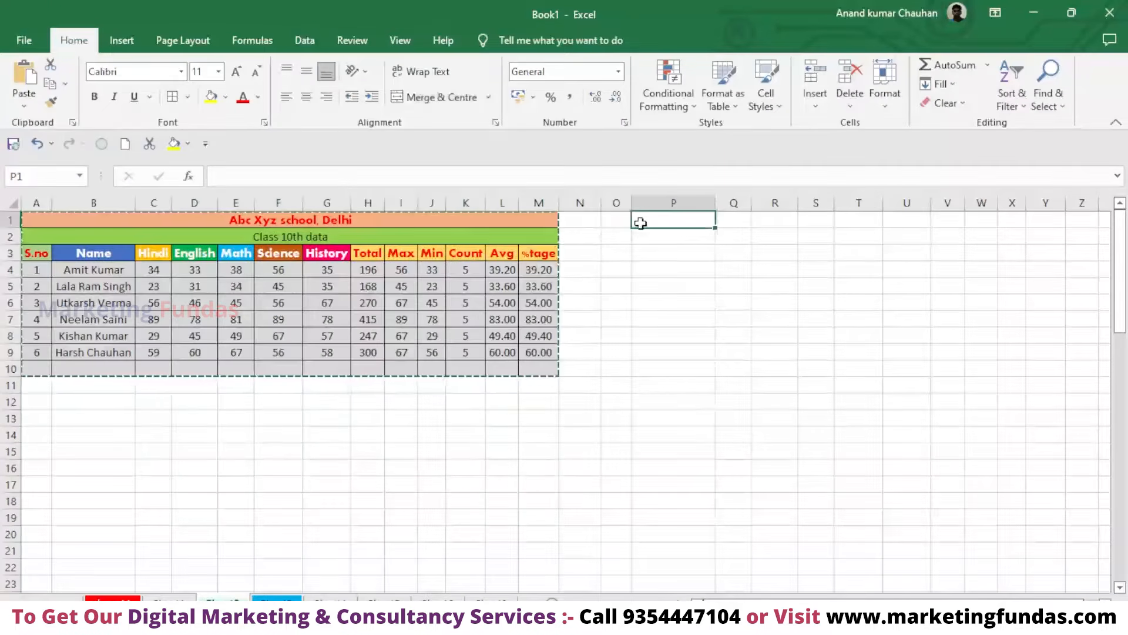
click(614, 220)
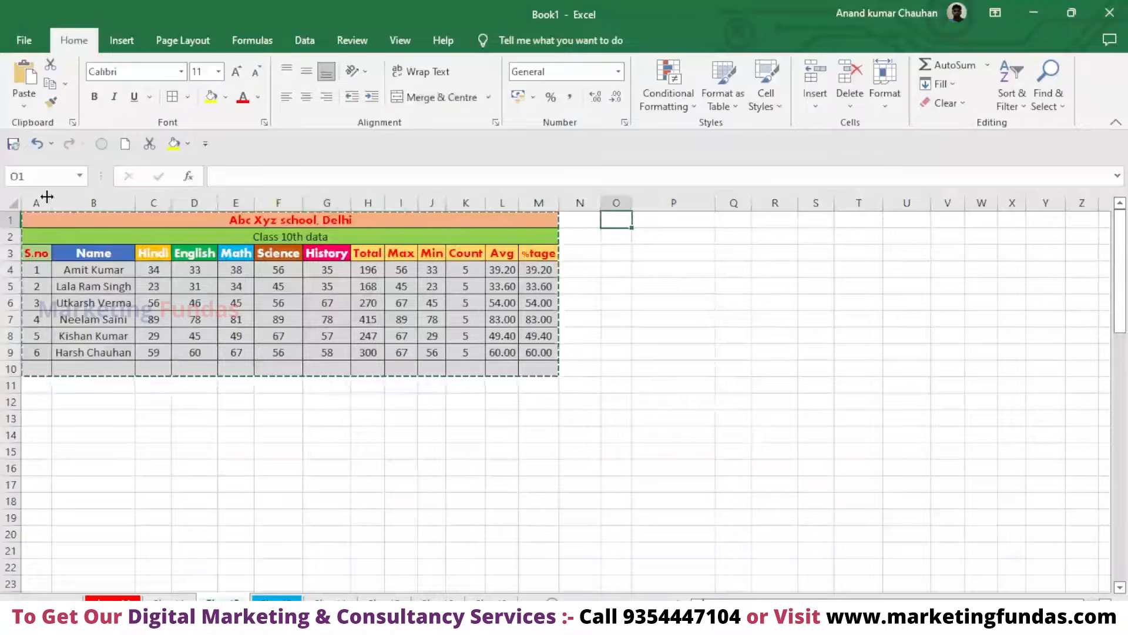
click(23, 103)
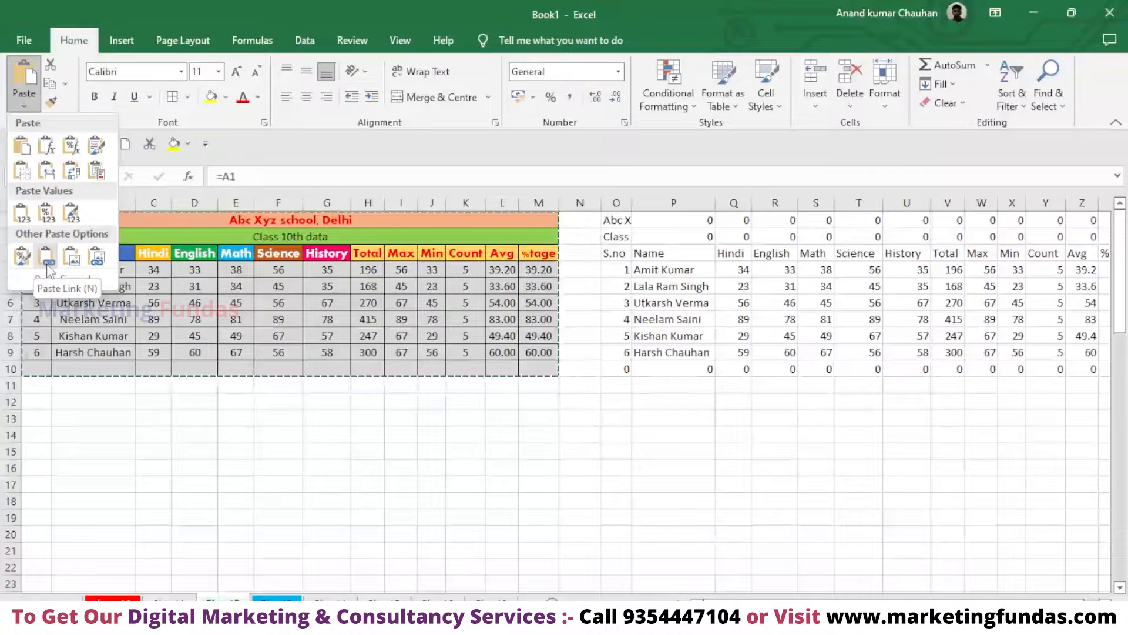
click(47, 259)
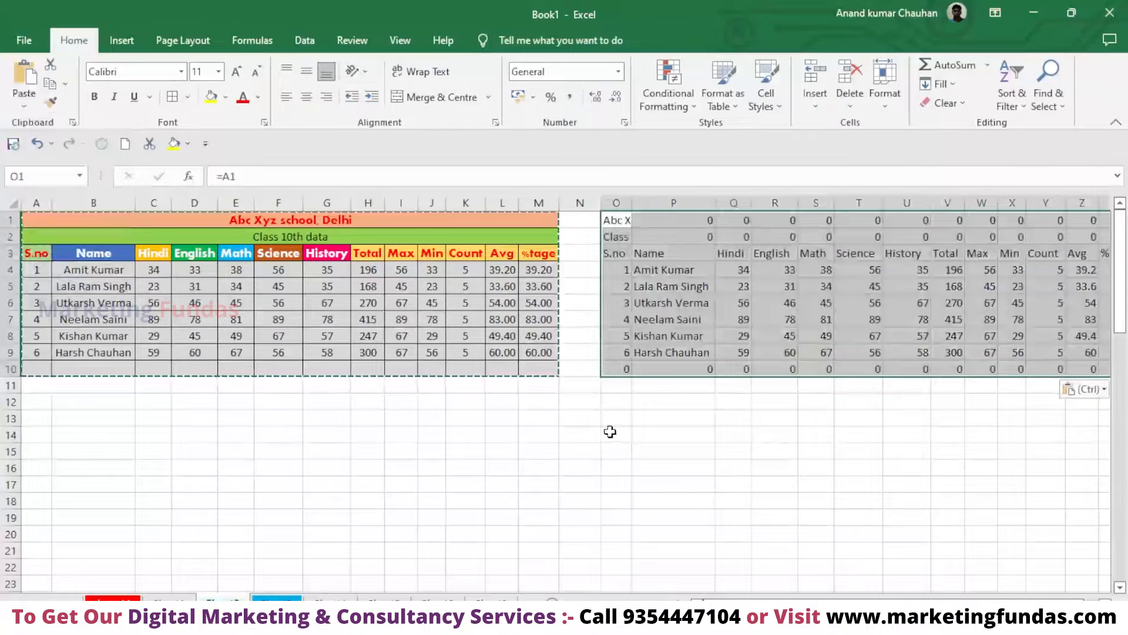
key(Escape)
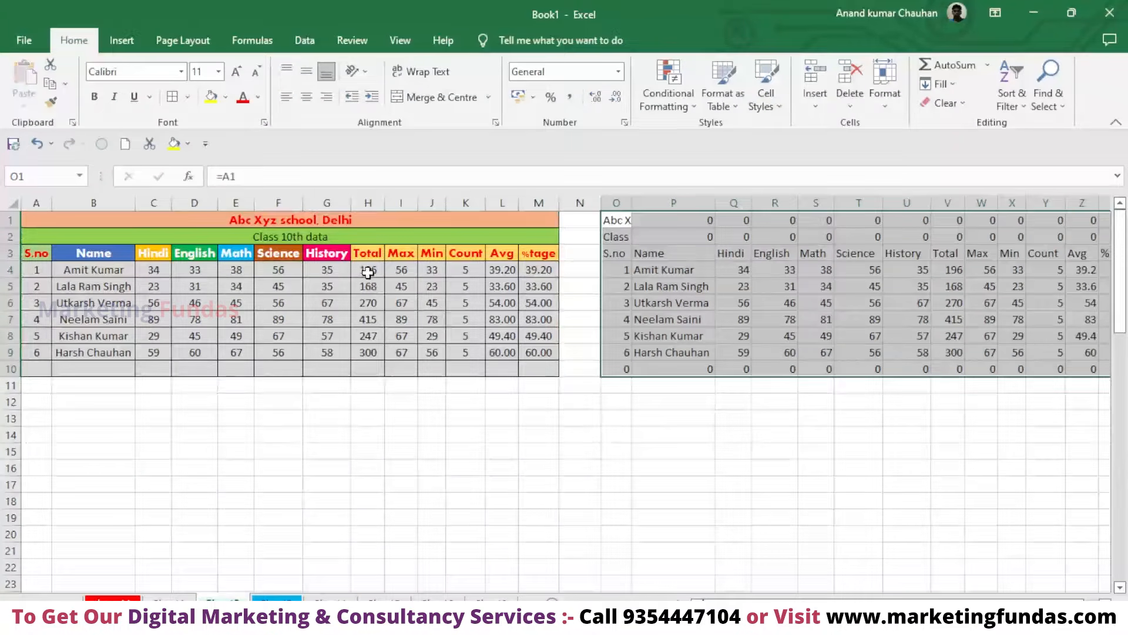
click(164, 278)
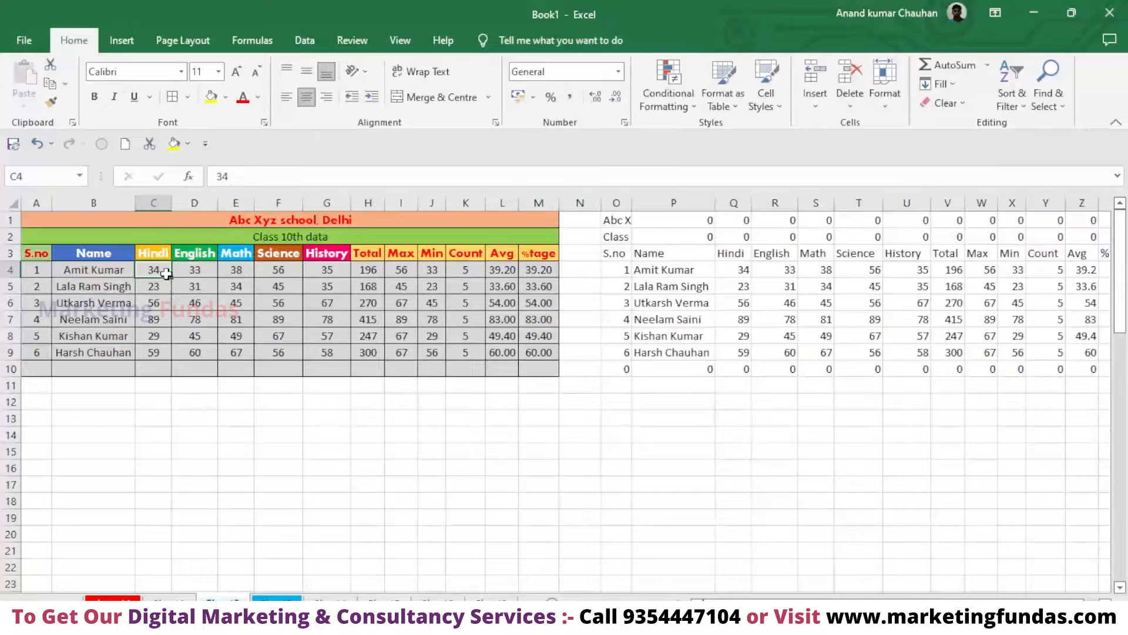
- Set the Hindi mark in C4 to 96 and select the linked cell Q4 to check its formula
double_click(161, 270)
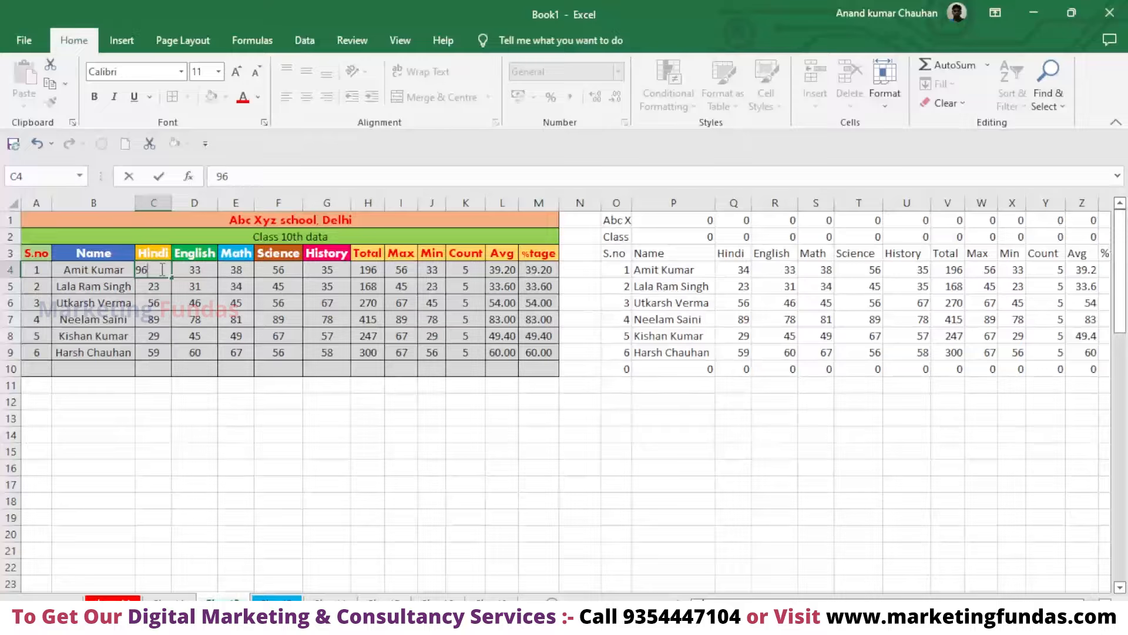
key(Return)
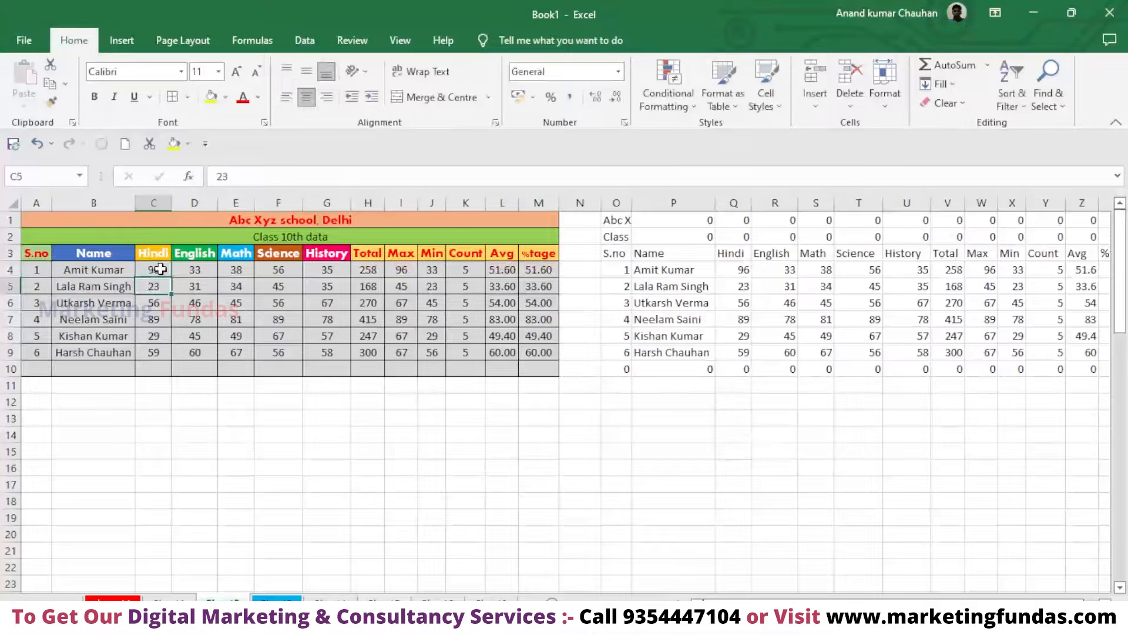
click(734, 268)
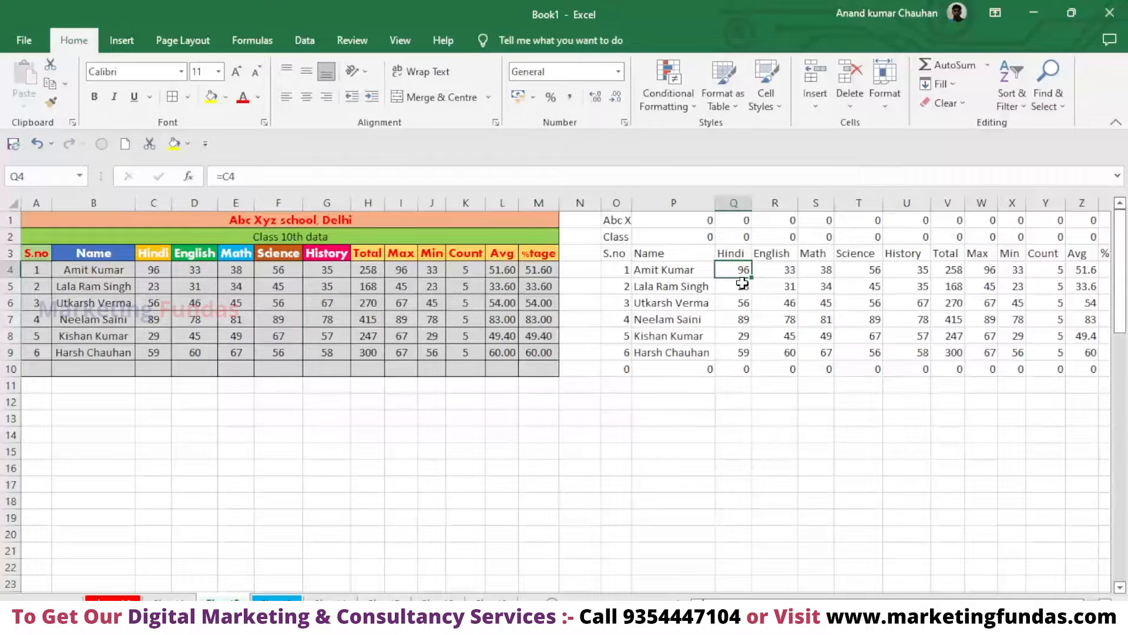
- Undo the last change to the Hindi mark in C4, alternating undo and redo several times, and select an empty cell below the table
click(154, 269)
double_click(154, 269)
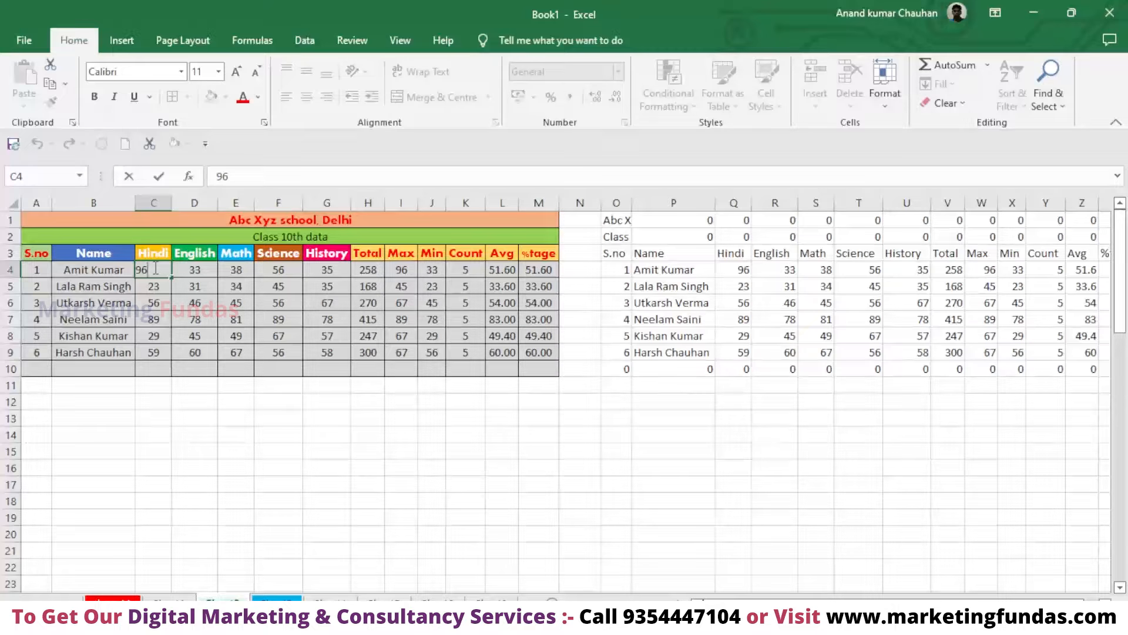
key(Delete)
key(ctrl+z)
key(ctrl+z)
key(ctrl+y)
key(ctrl+y)
key(ctrl+z)
key(ctrl+z)
key(ctrl+y)
click(347, 416)
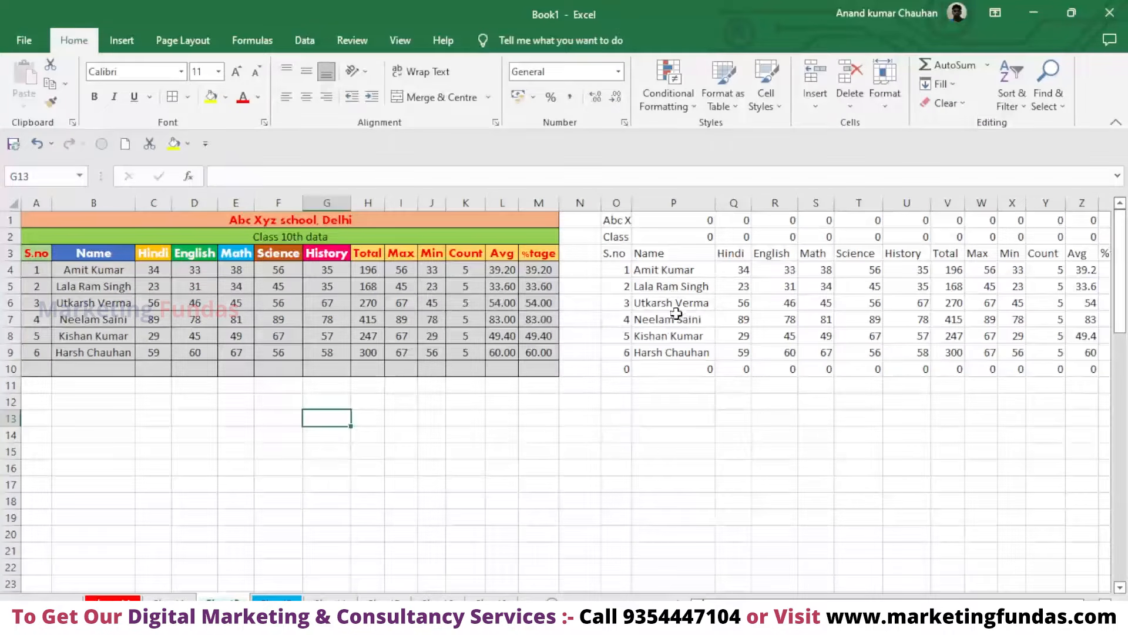
- Copy the original table A1:M10 and paste it as a Picture at A12
drag(71, 222, 47, 370)
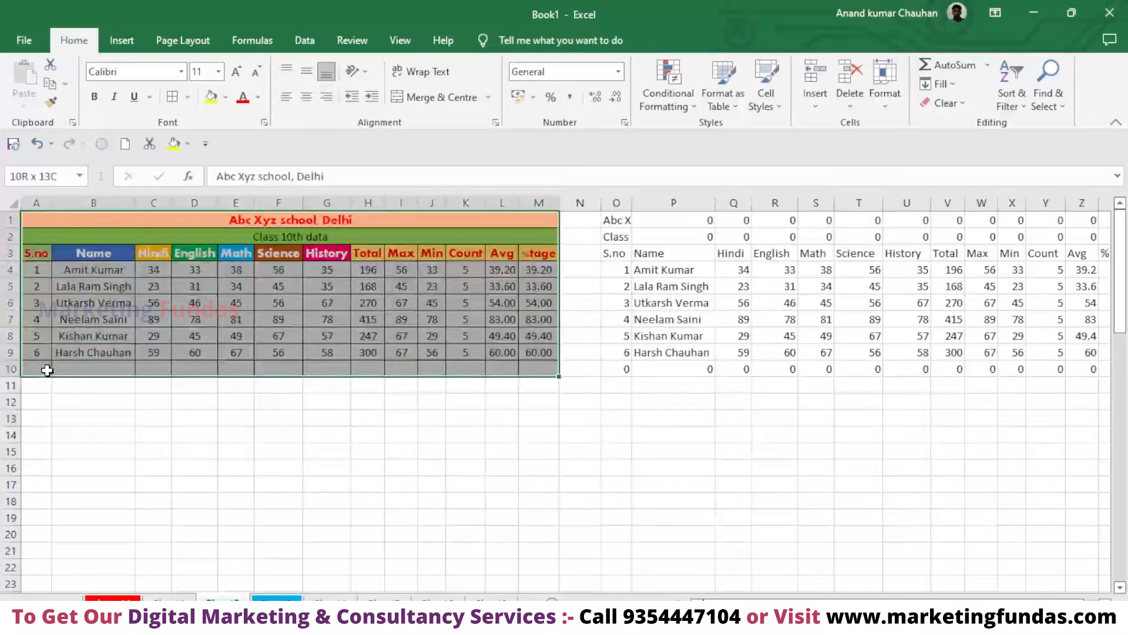
right_click(78, 229)
click(112, 267)
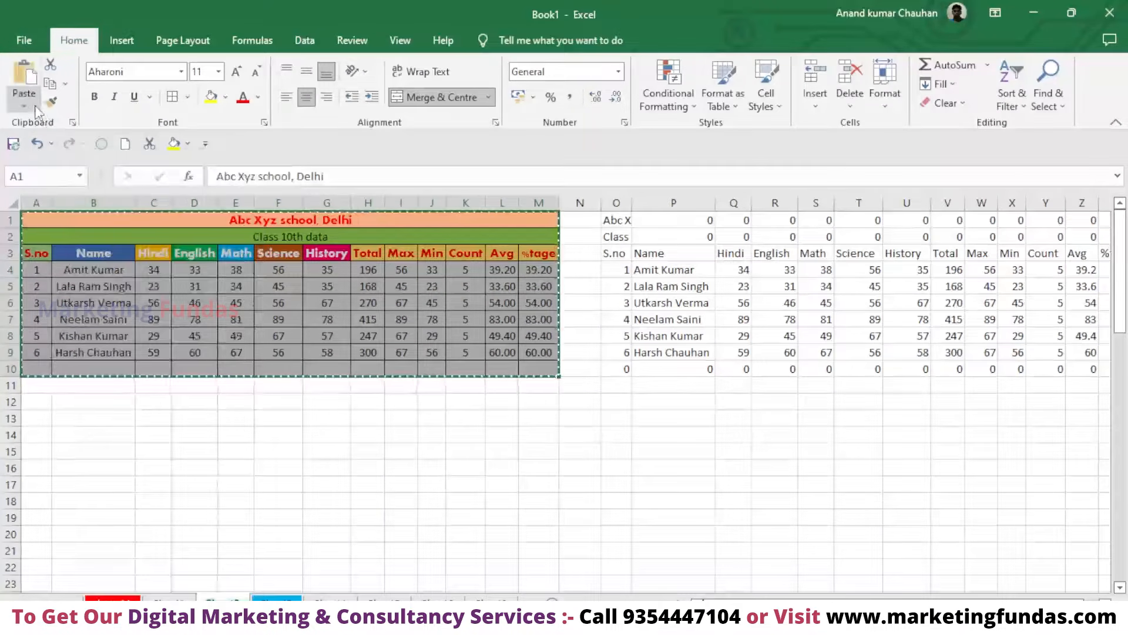
click(24, 106)
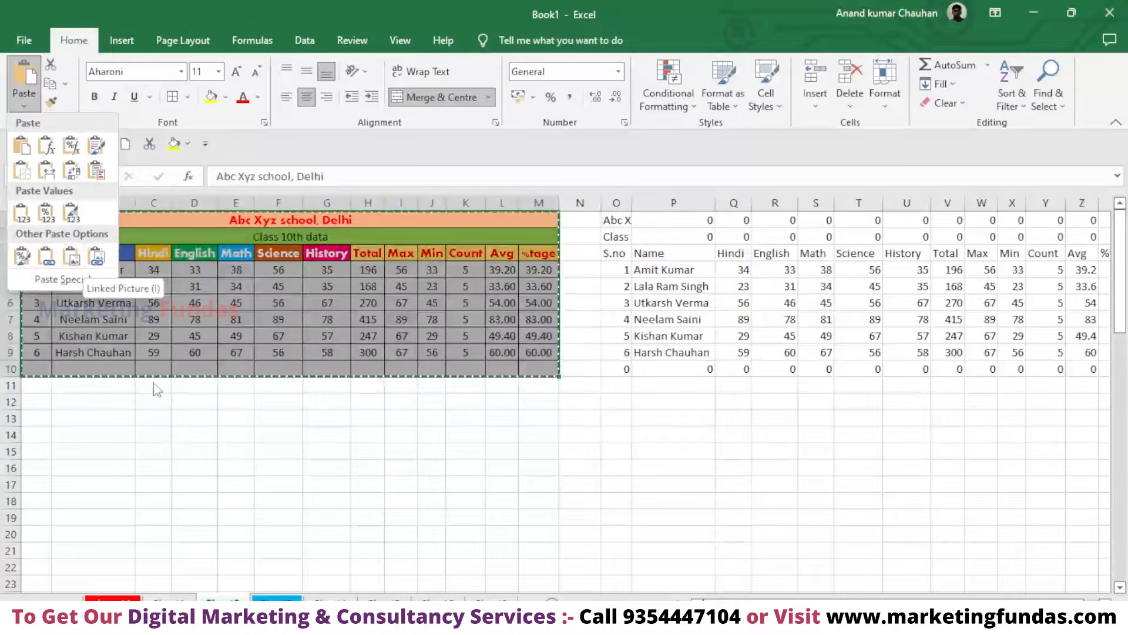
click(75, 398)
click(75, 401)
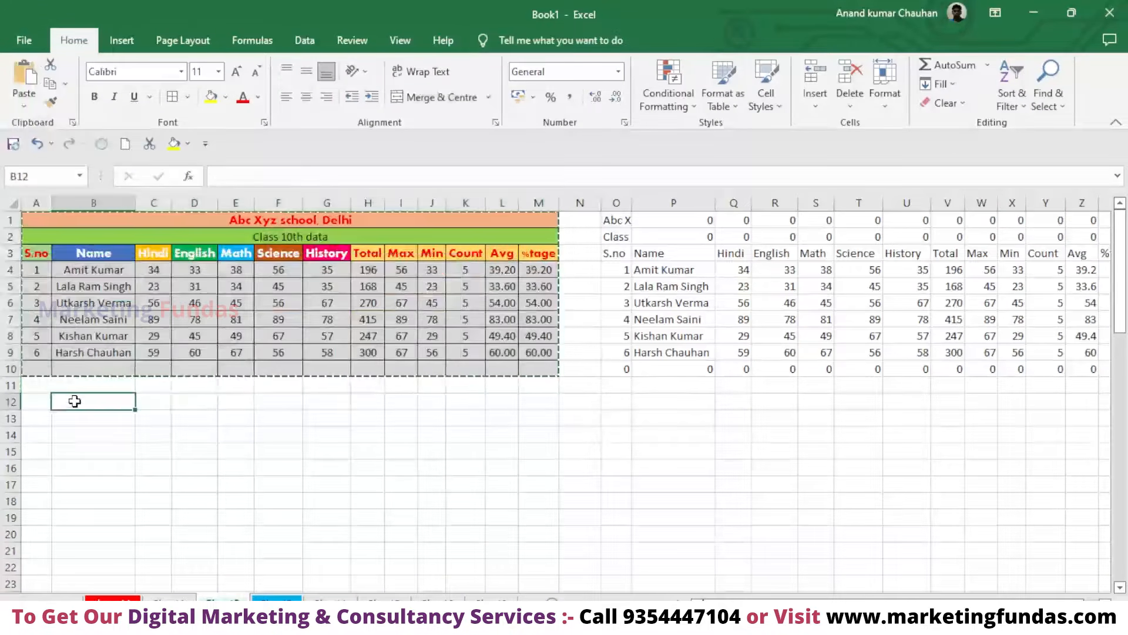
click(39, 401)
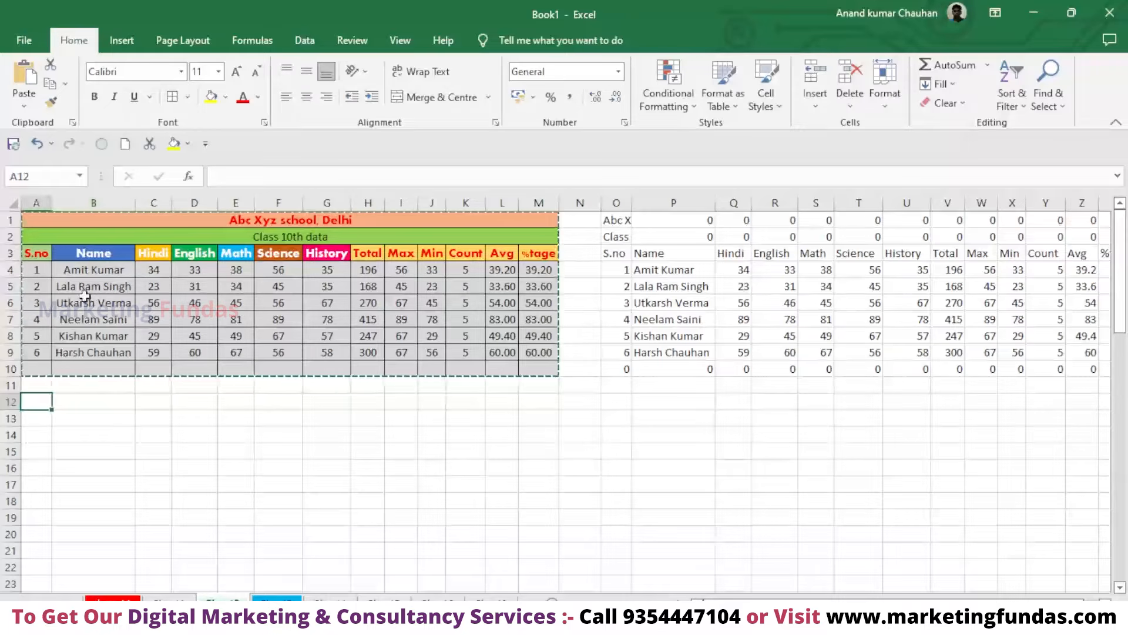
click(24, 105)
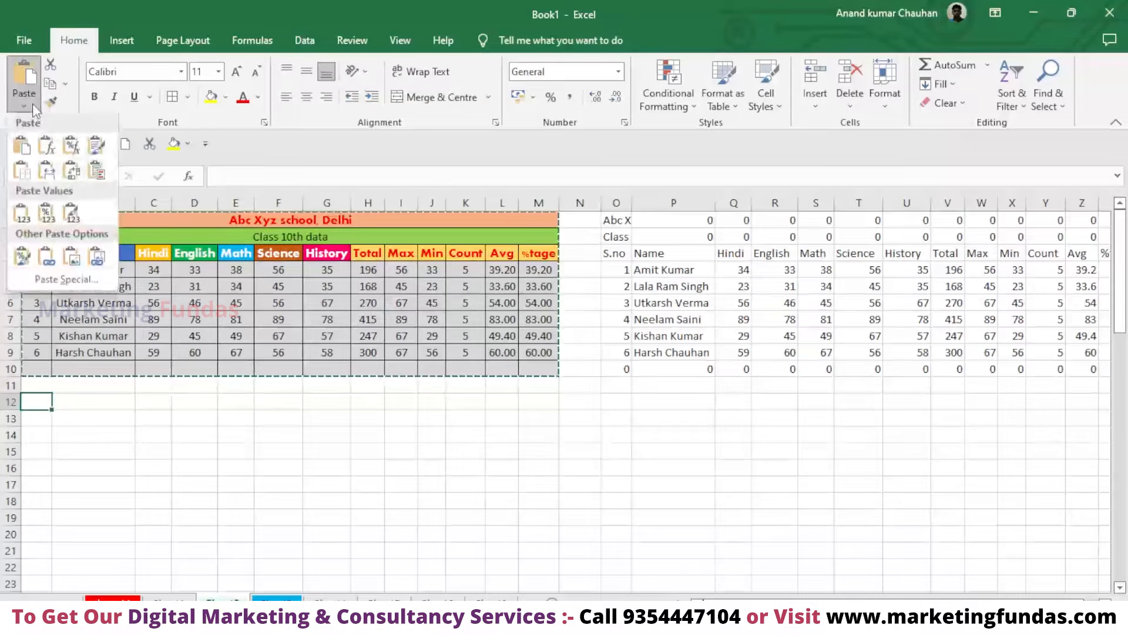
click(64, 256)
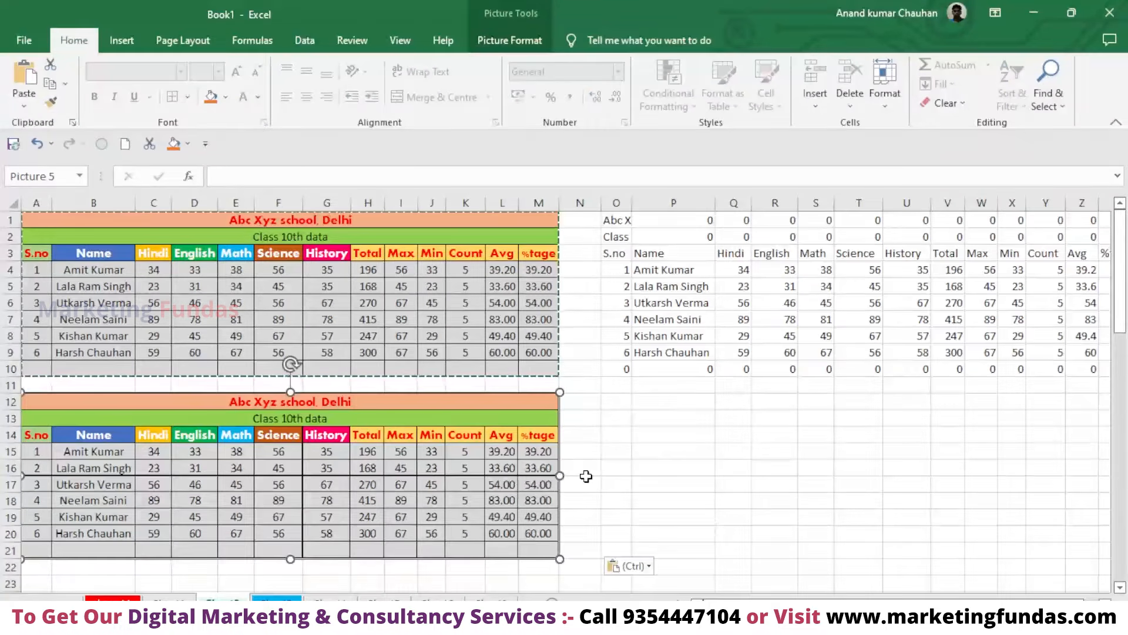
- Try moving the pasted table picture to several spots below the two tables, ending around columns G to T
drag(386, 410, 363, 410)
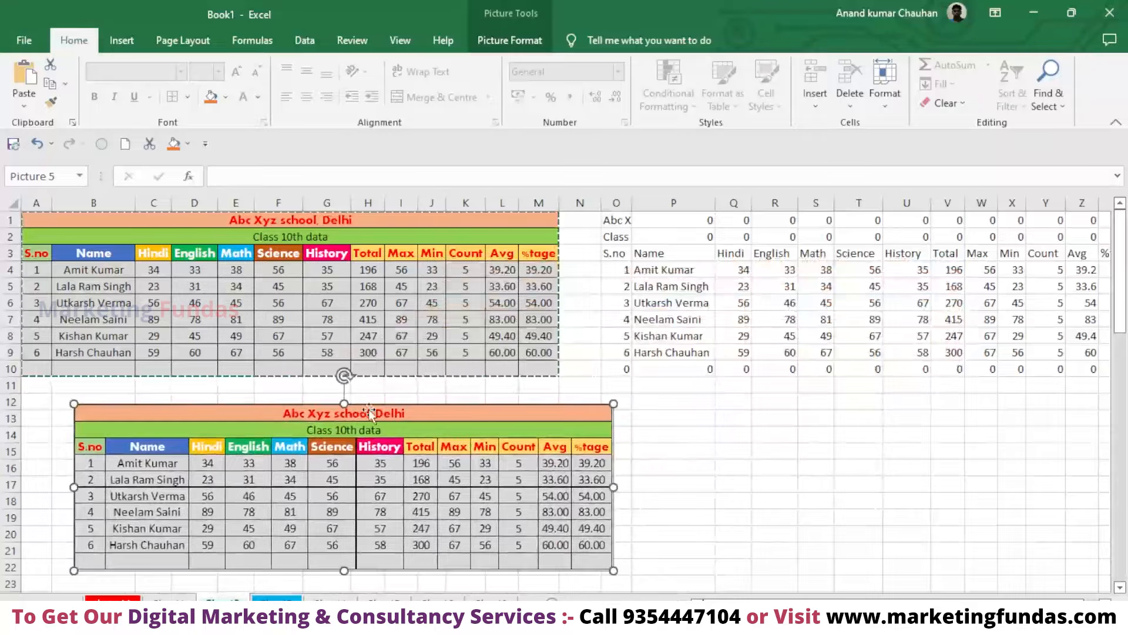
click(652, 406)
drag(510, 420, 740, 403)
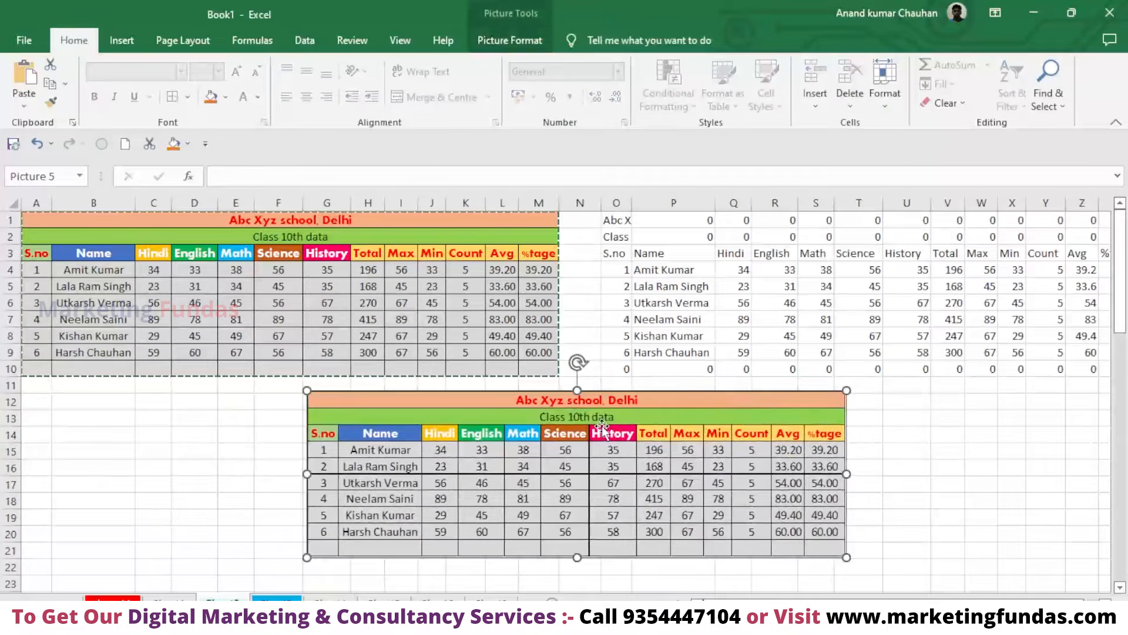
drag(599, 420, 603, 417)
- Browse the full picture styles gallery without applying one, and move the table picture back beneath the original table at about row 13
click(531, 44)
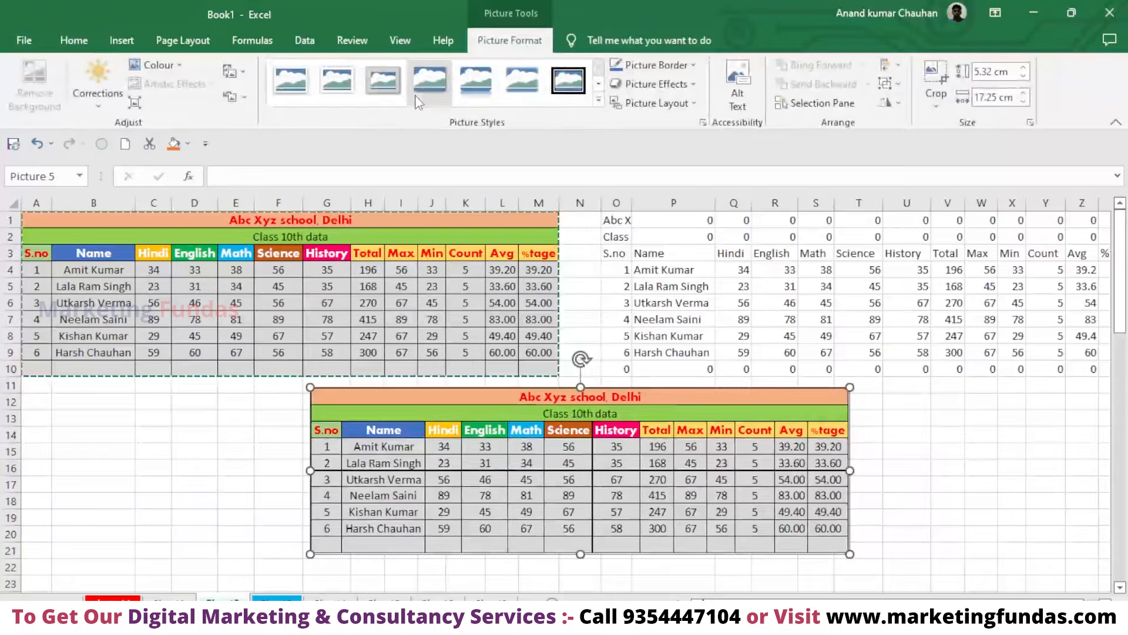
click(598, 104)
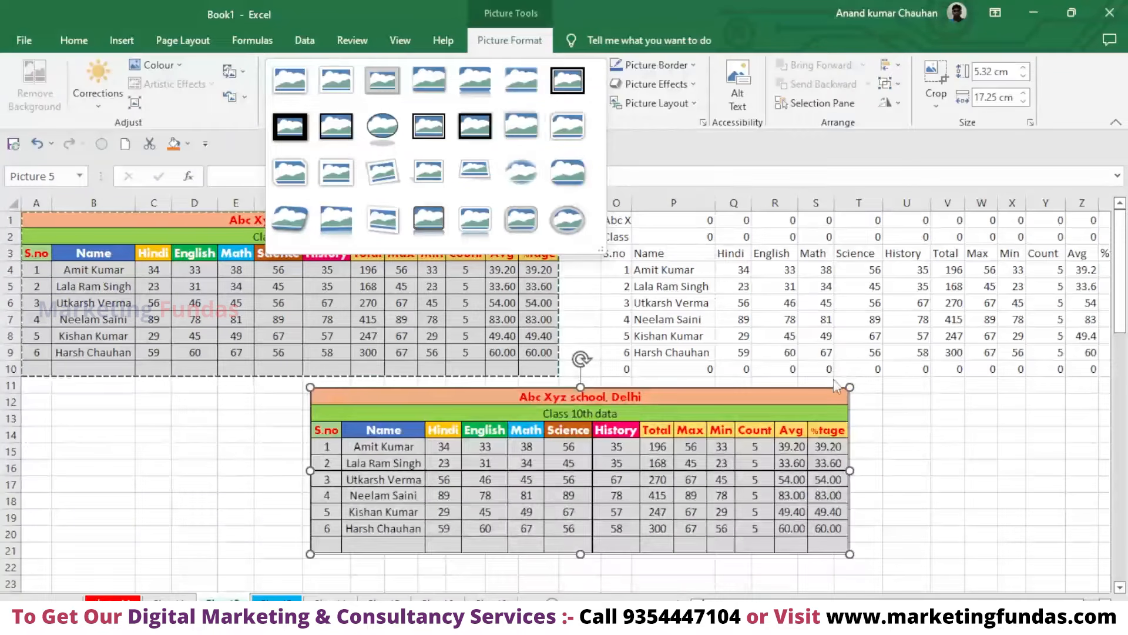
click(912, 429)
drag(707, 396, 436, 416)
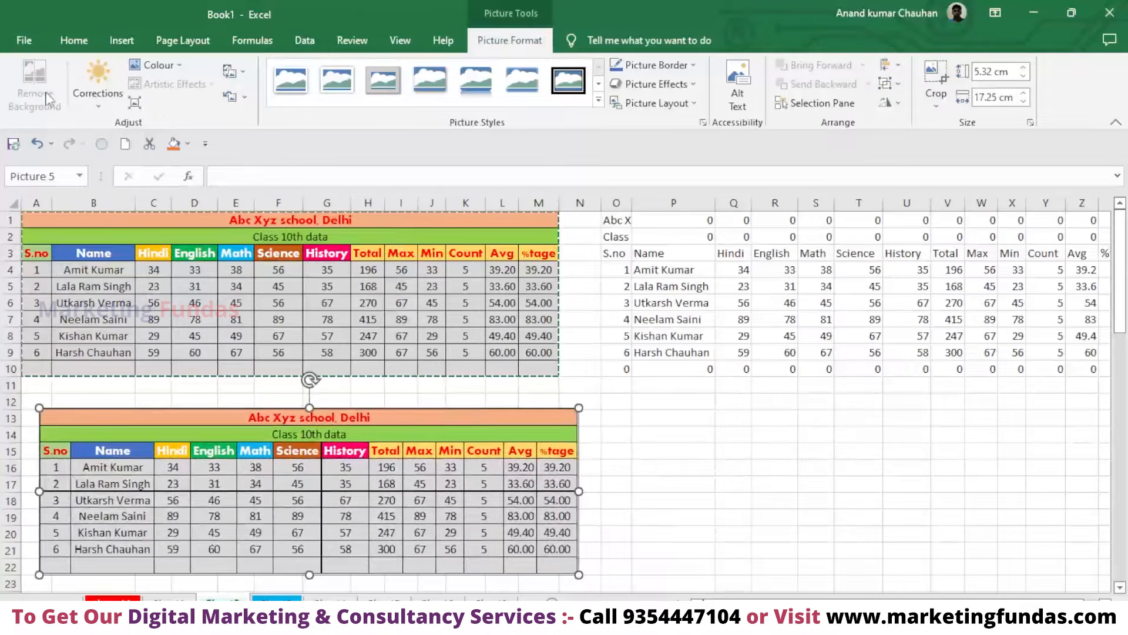
- Try pasting the copied table as a Linked Picture at O13 and remove it
click(623, 417)
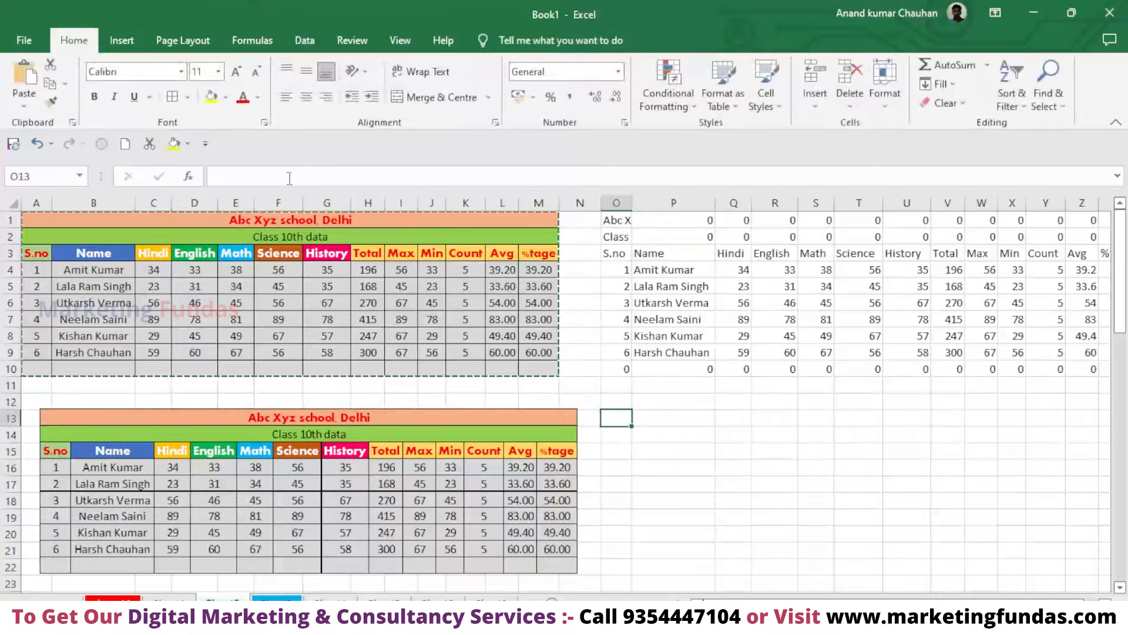
click(24, 106)
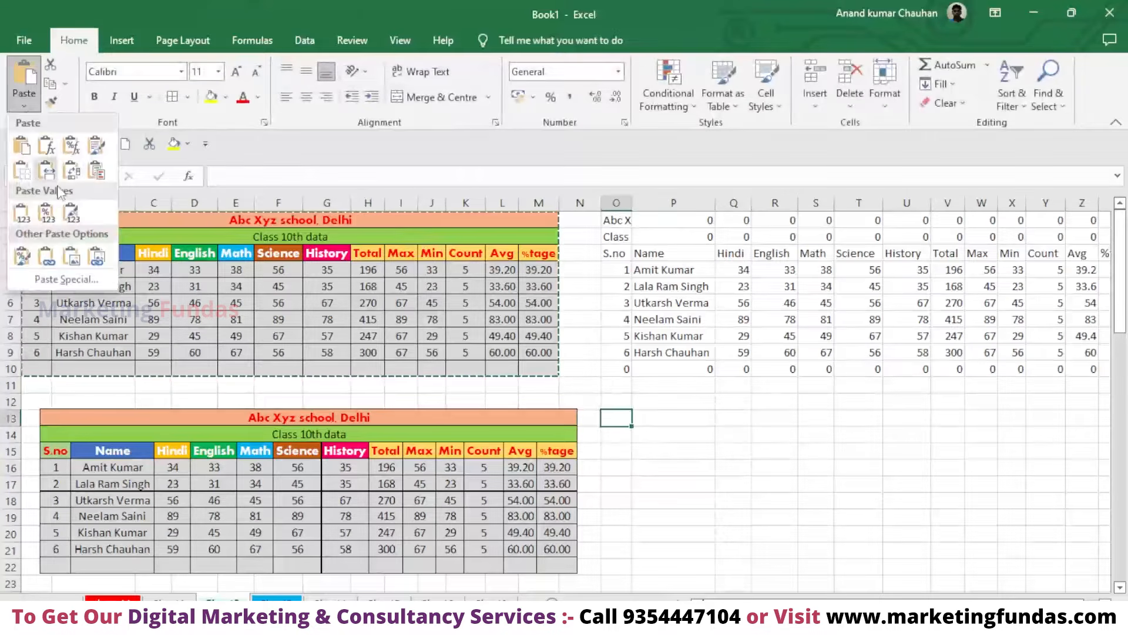
click(95, 257)
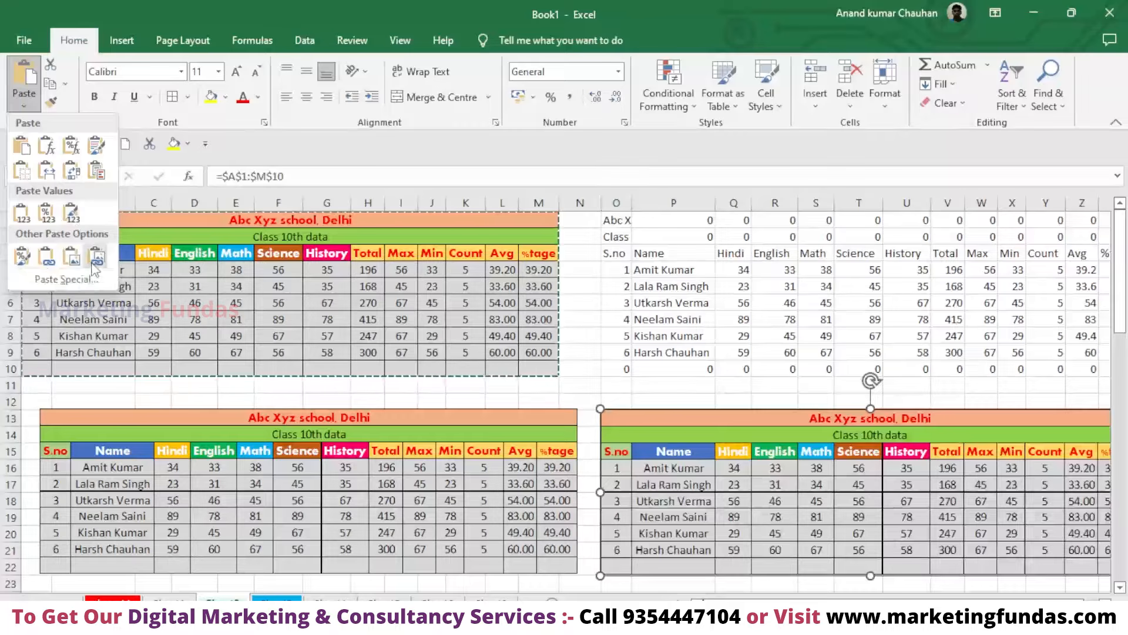
click(96, 259)
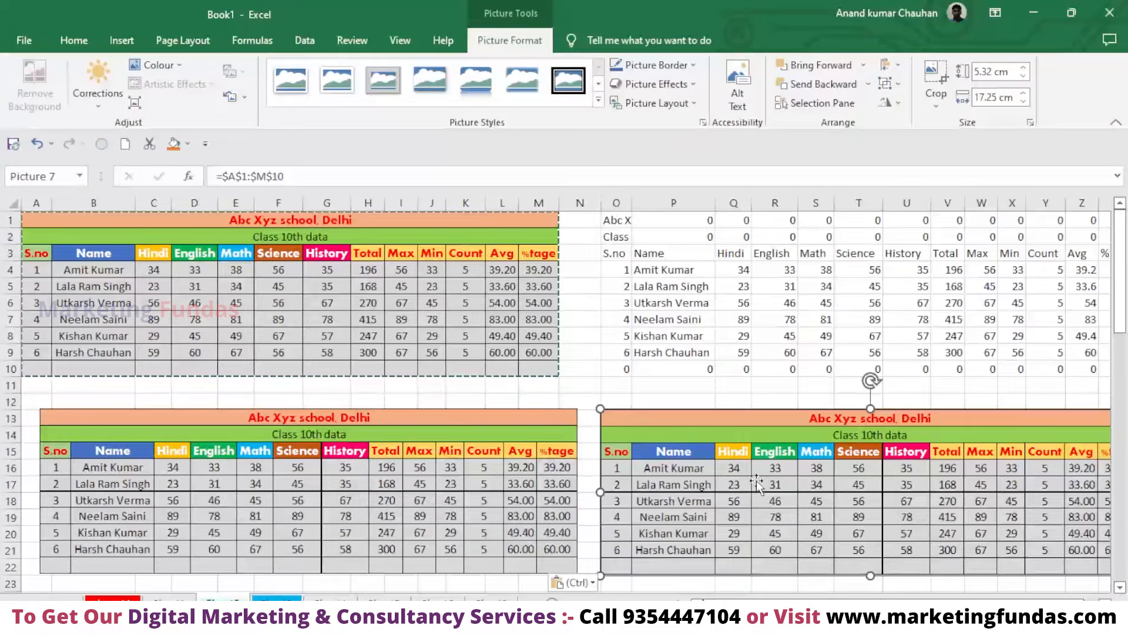
key(Delete)
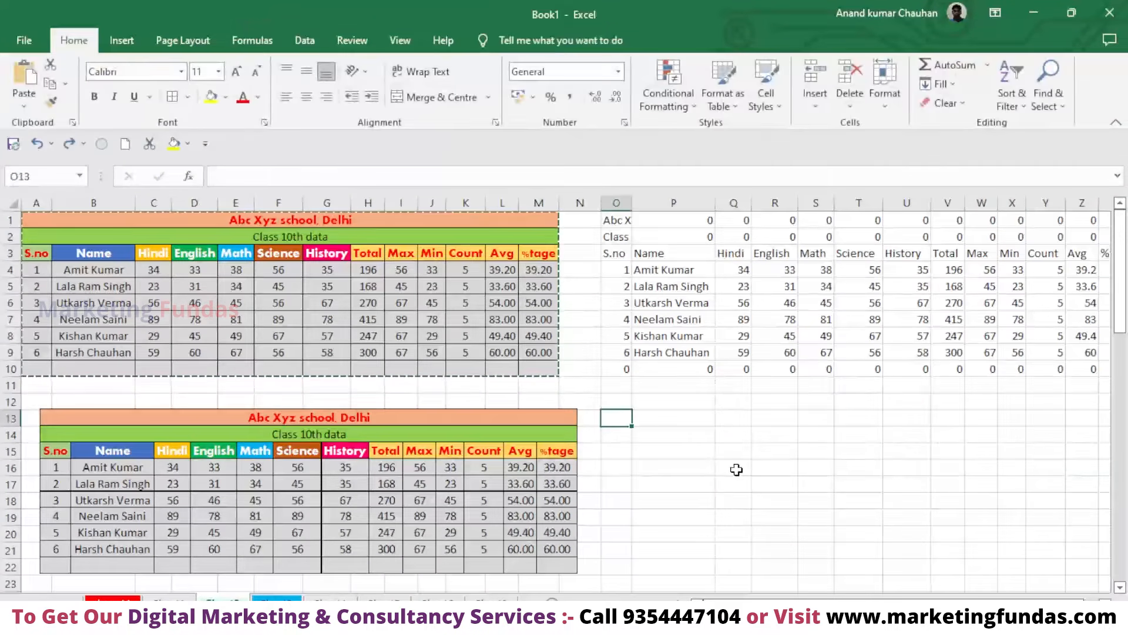
- Paste the copied table as a Linked Picture at O13, undo its slight repositioning, and clear the copy marquee
click(23, 103)
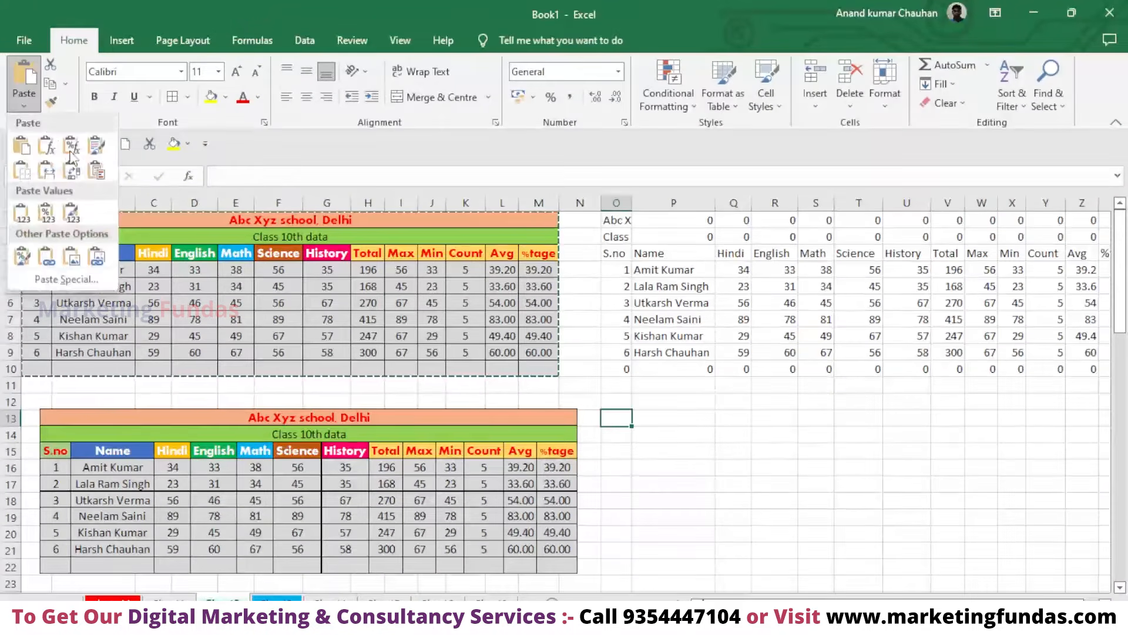
click(97, 262)
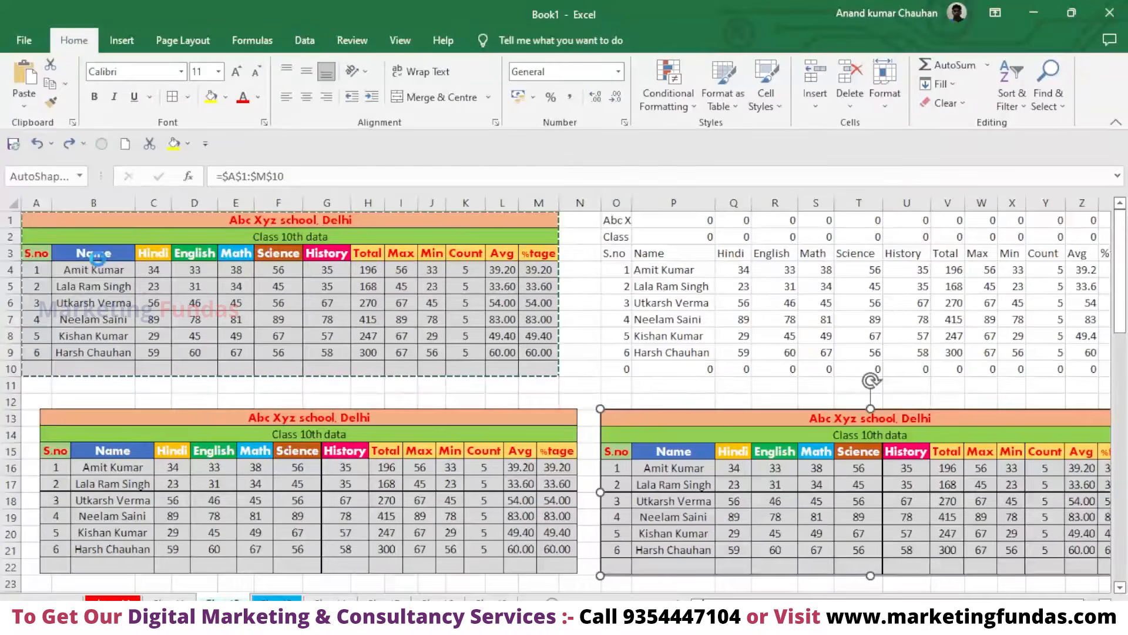
mouse_move(878, 421)
mouse_down()
mouse_move(881, 293)
mouse_move(820, 399)
mouse_move(865, 421)
mouse_up()
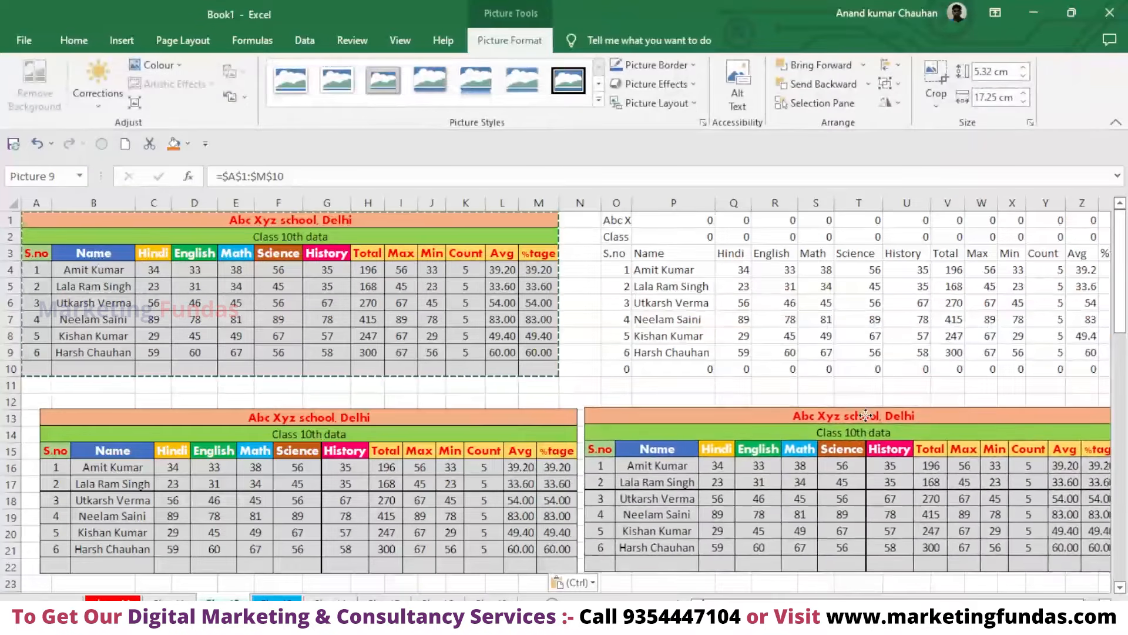
click(248, 304)
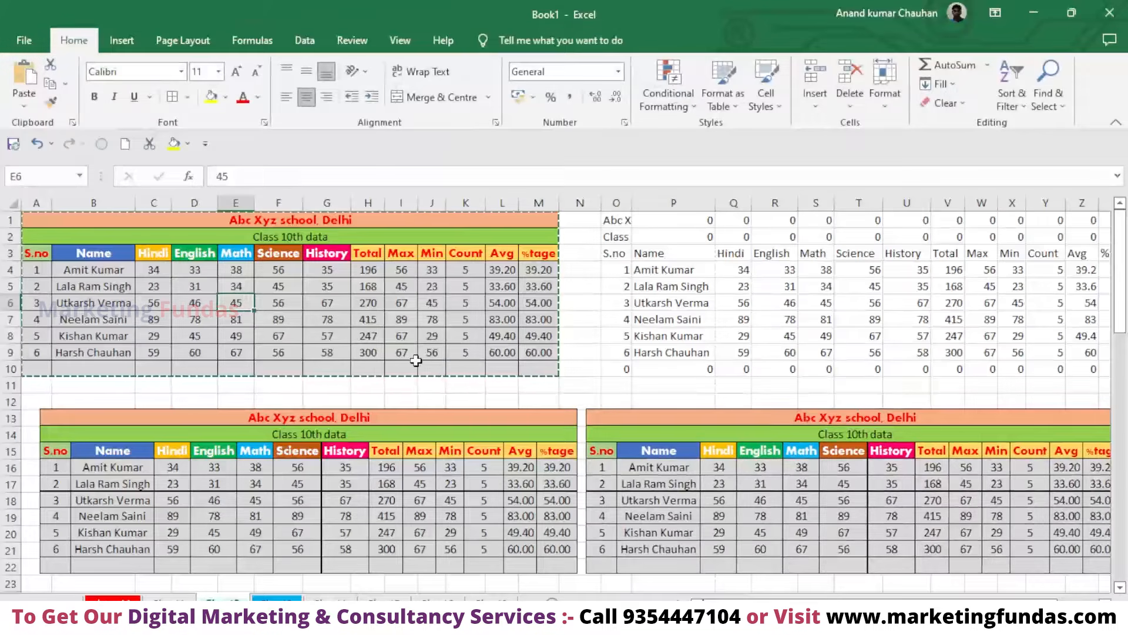
key(ctrl+z)
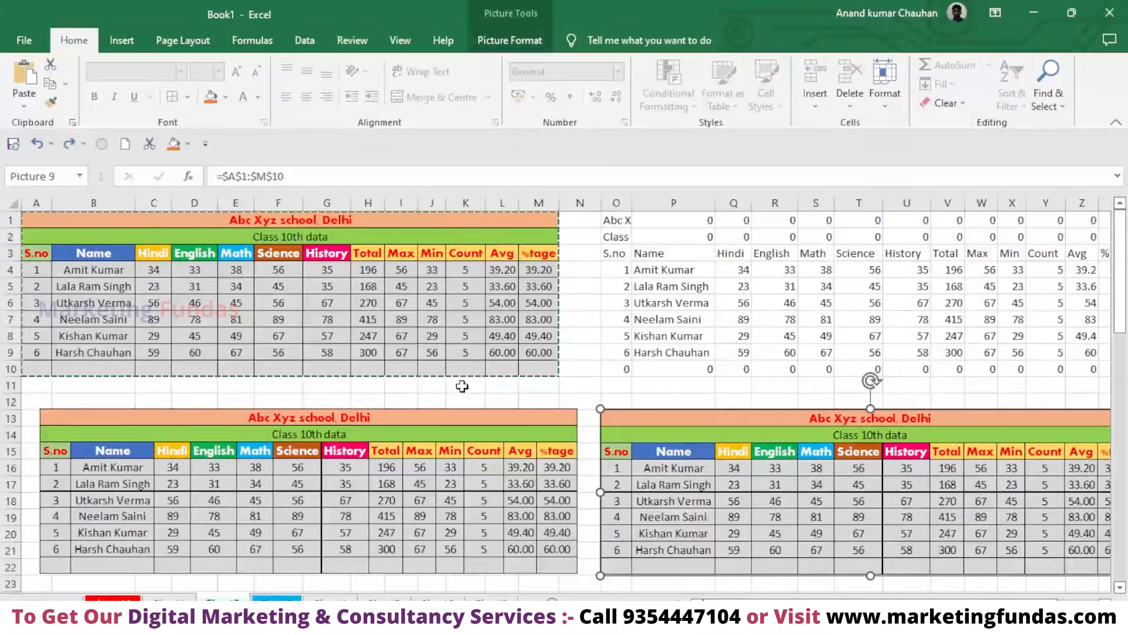
key(Escape)
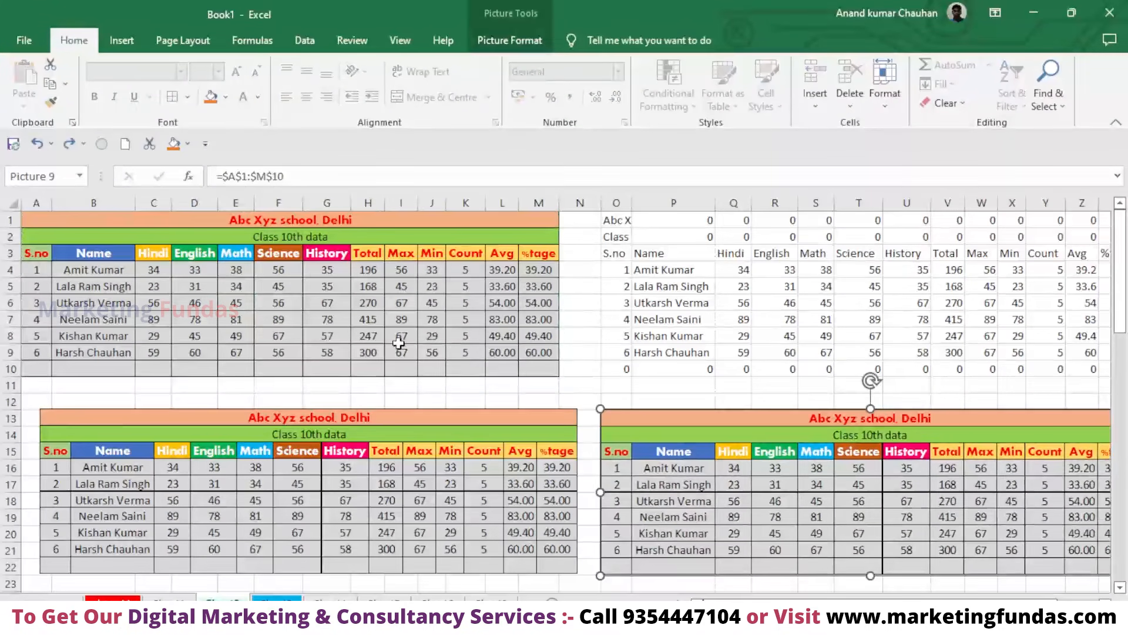
- Set the English mark in D9 of the original table to 80
click(244, 336)
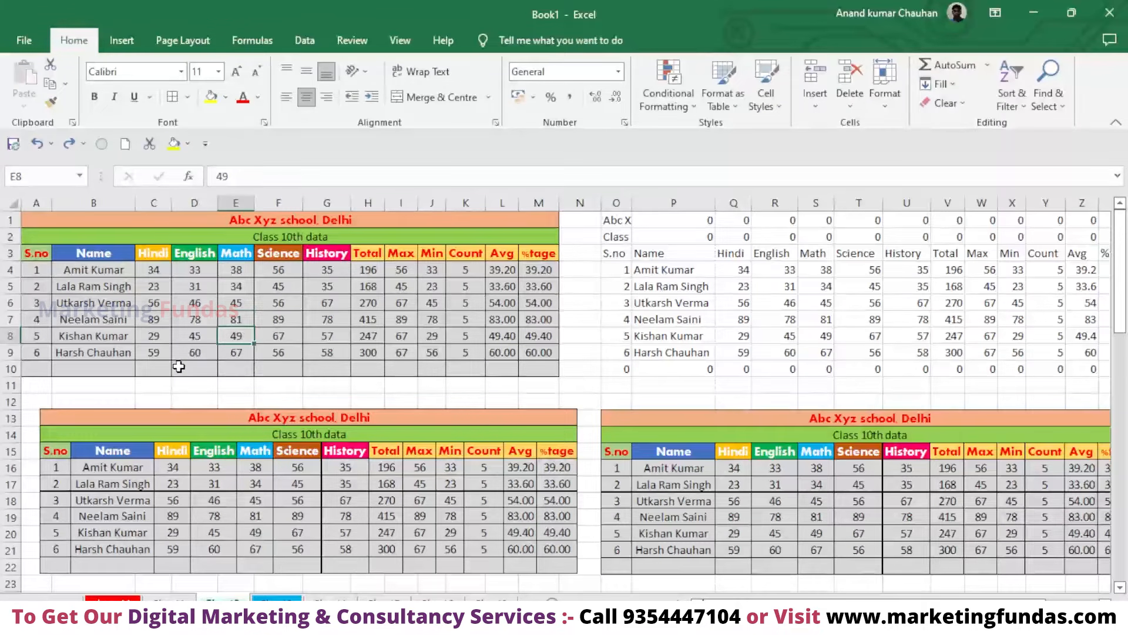
click(158, 355)
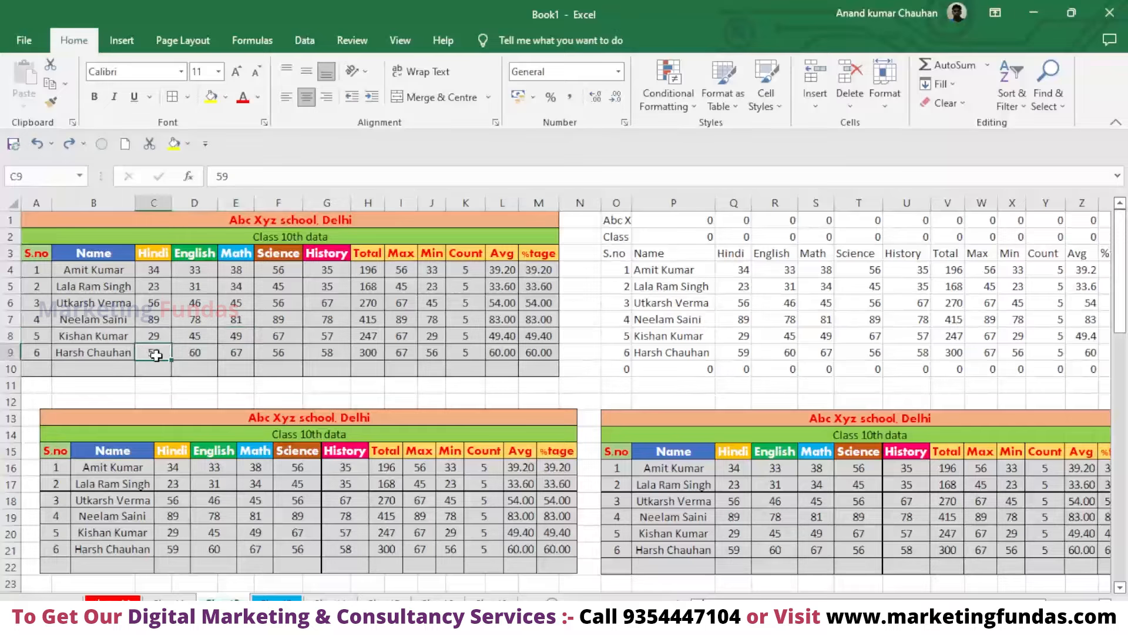
click(202, 355)
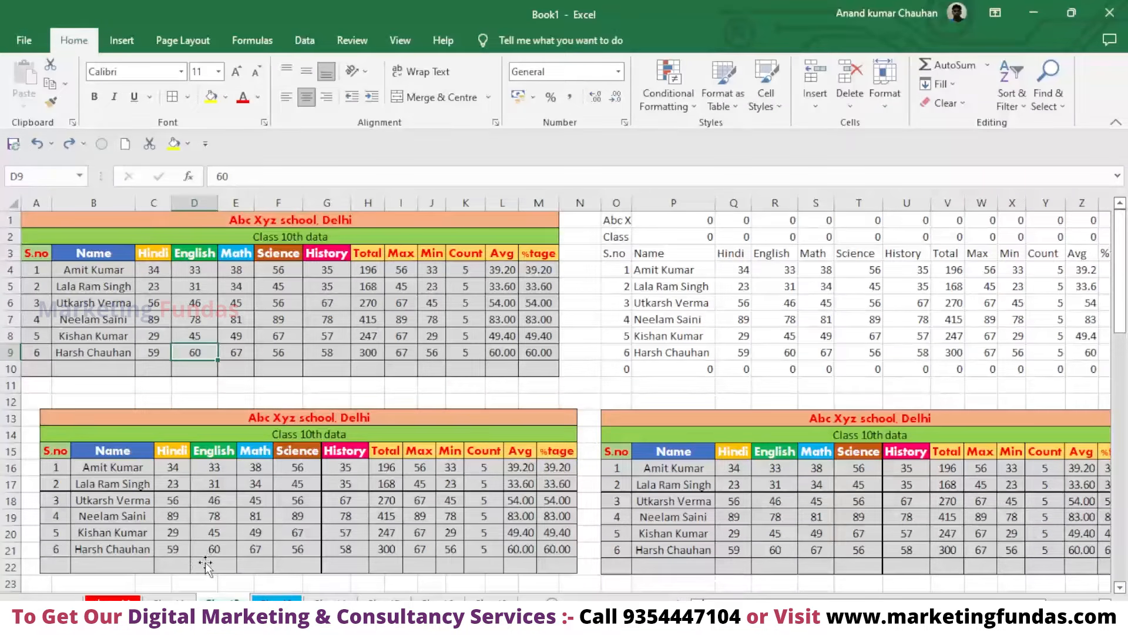
double_click(203, 352)
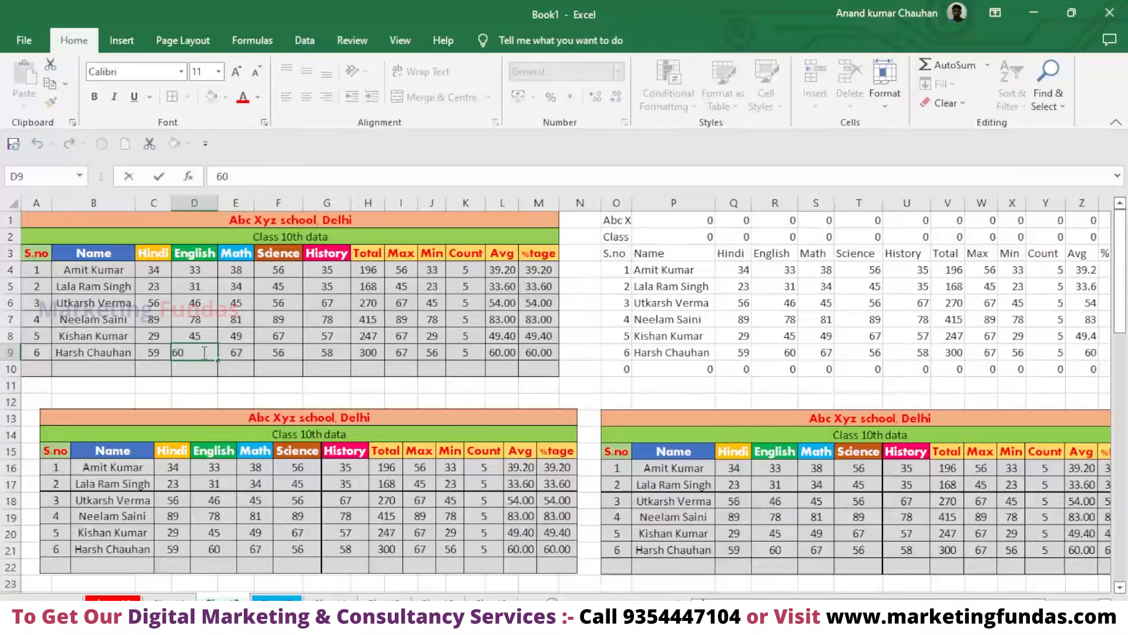
key(BackSpace)
key(BackSpace)
text(80)
key(Return)
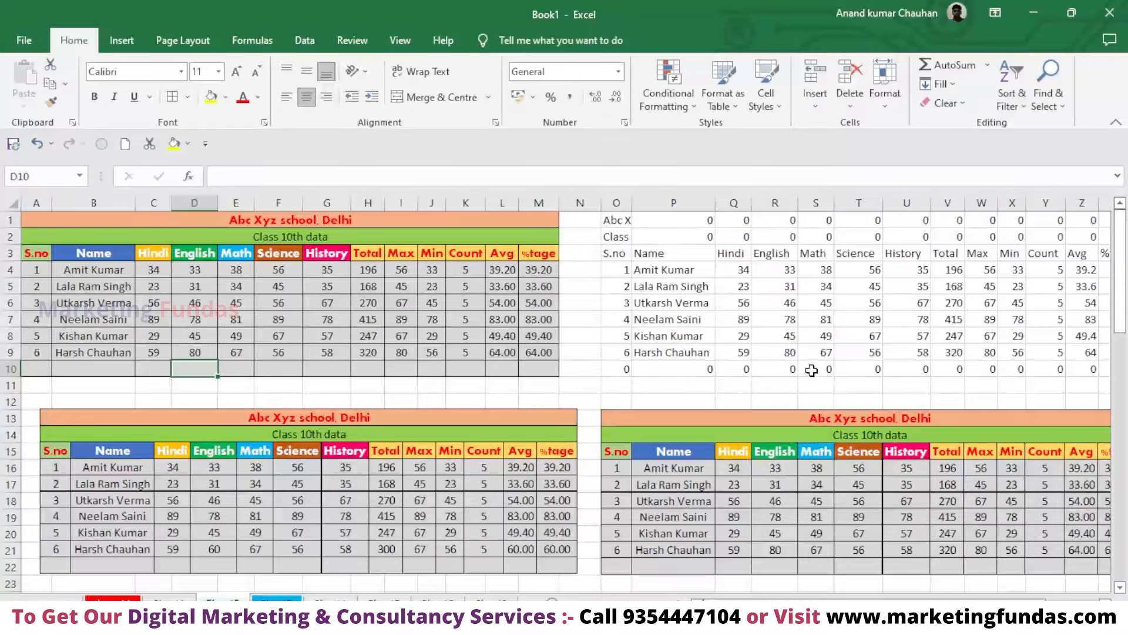
- Compare source cell D9 with the Paste Link cell R9 and the same mark in the linked picture
click(777, 349)
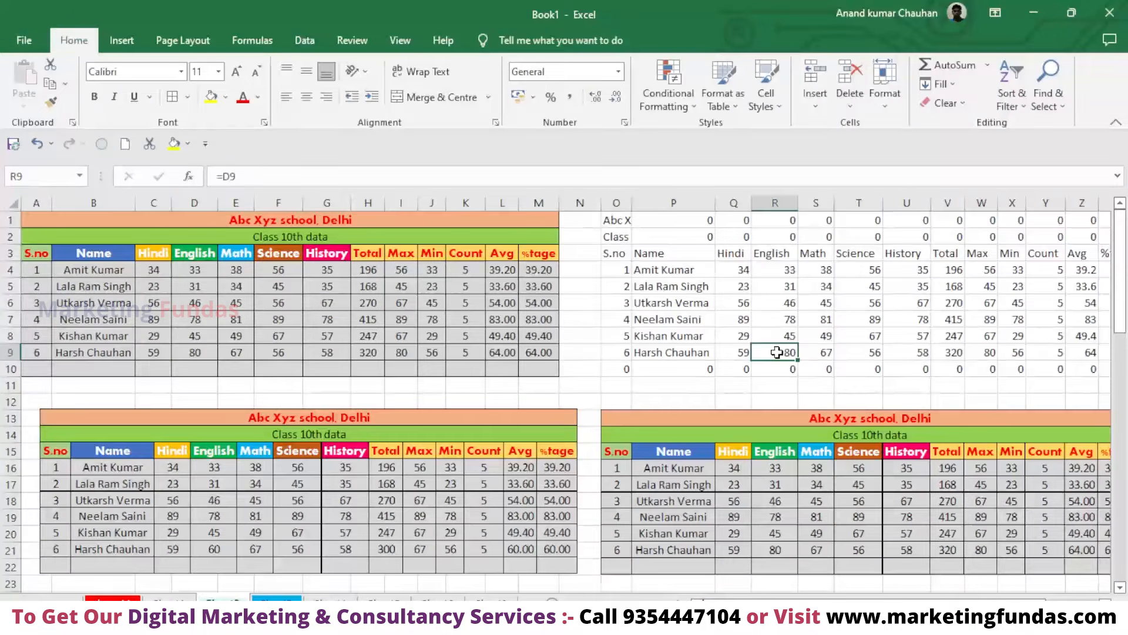
click(201, 354)
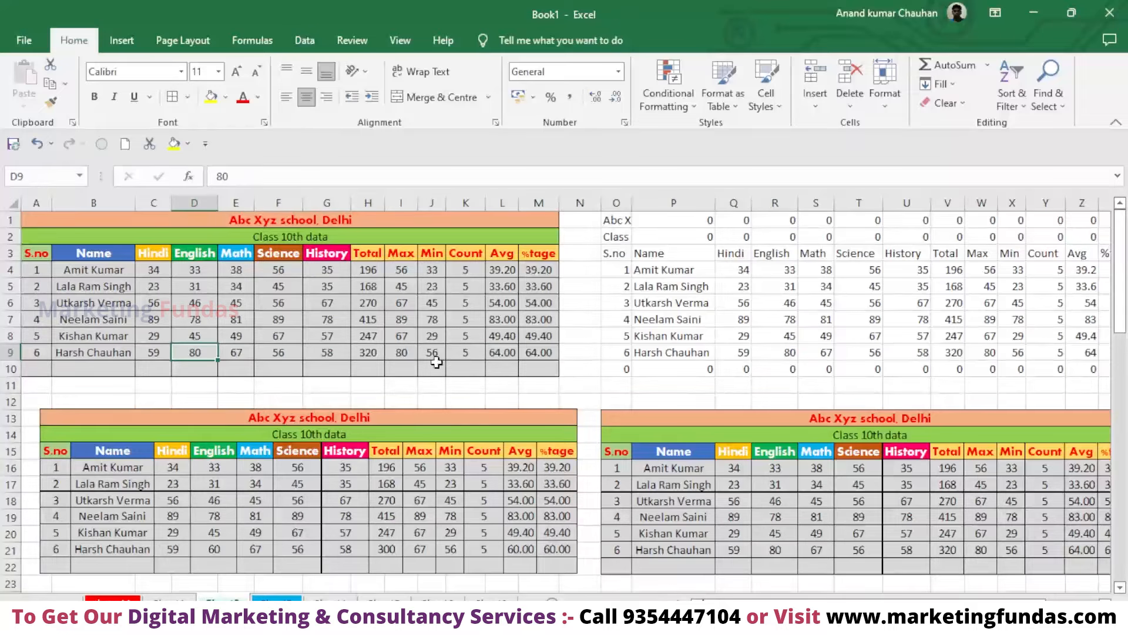
click(783, 355)
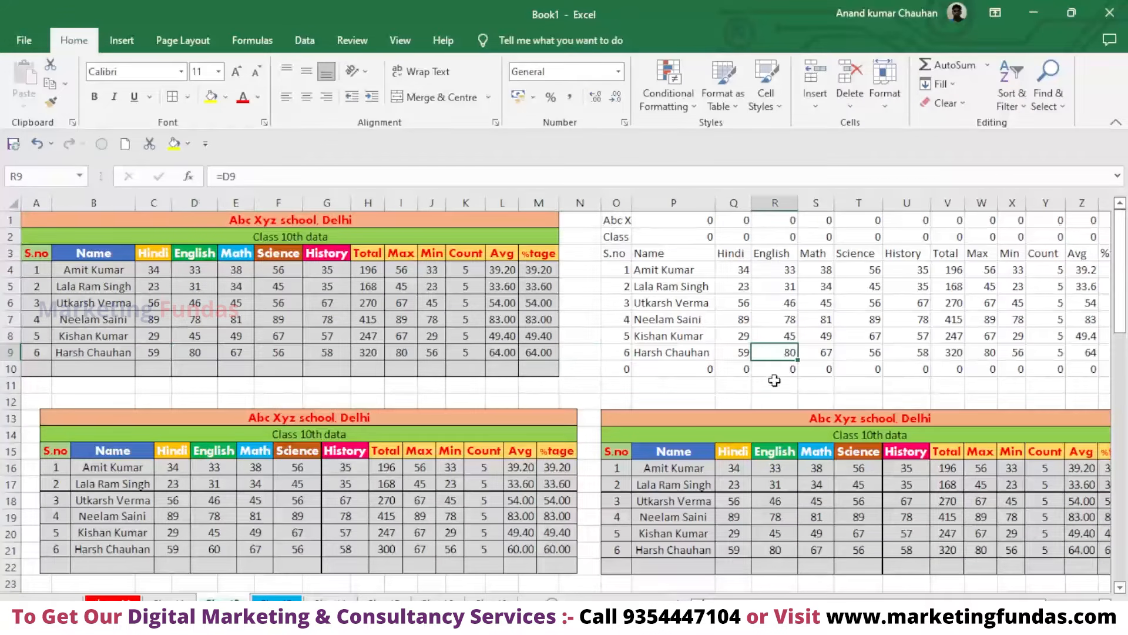
click(778, 550)
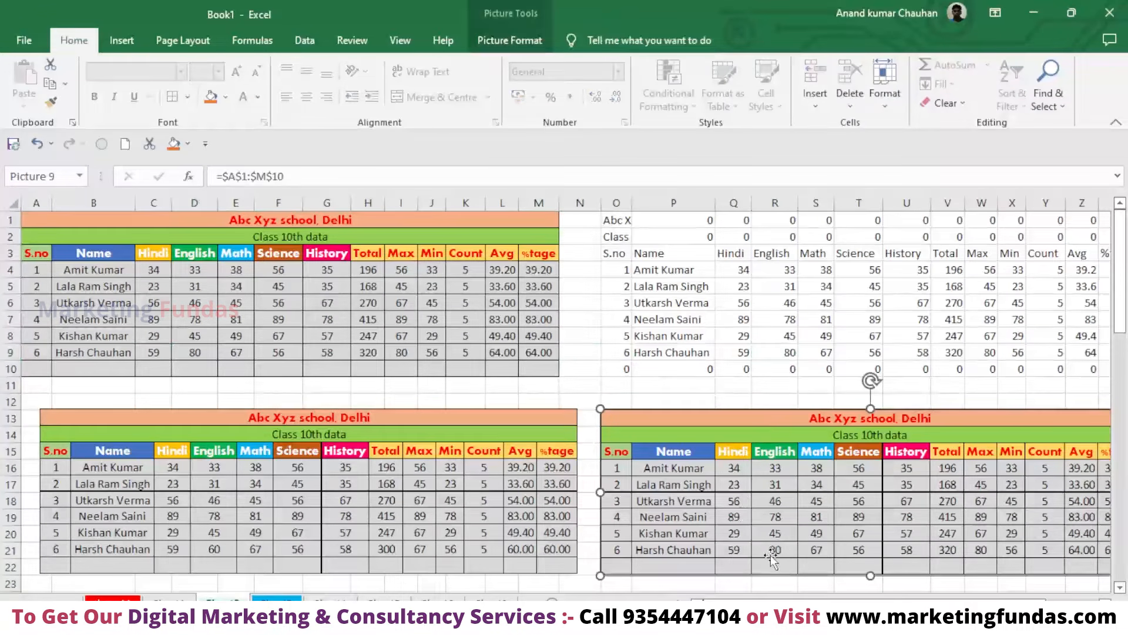